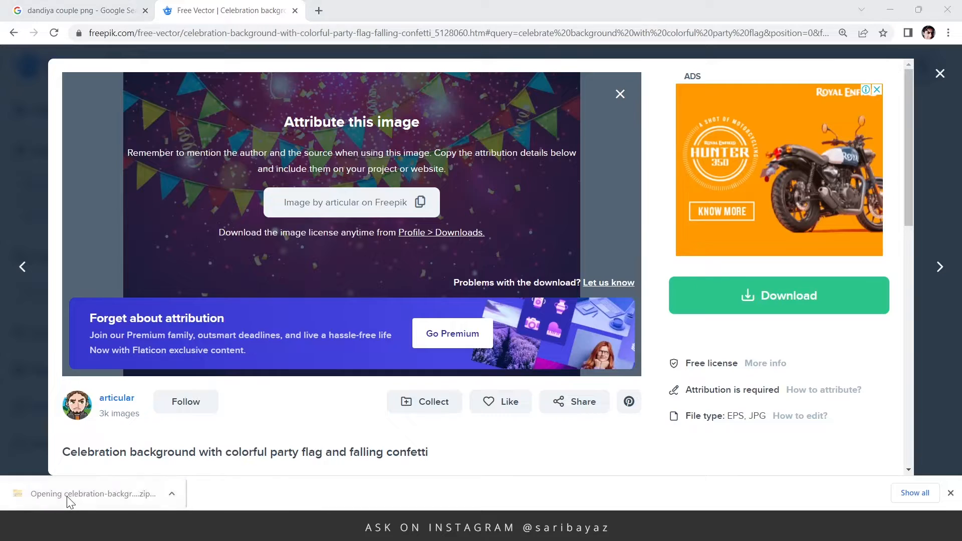
Step: Open the Encapsulated PostScript file 2538 from the downloaded celebration background archive in Illustrator
{"action": "left_click", "coordinate": [141, 133]}
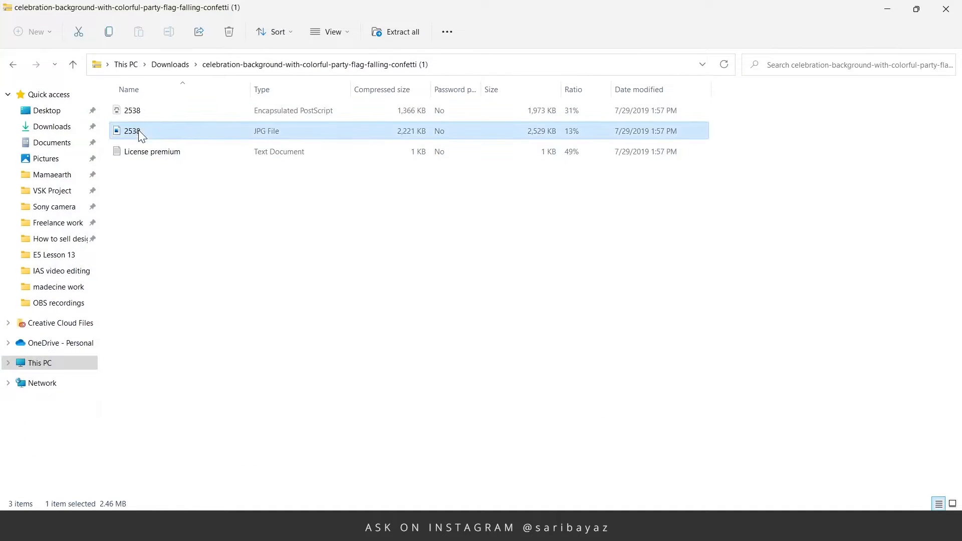
{"action": "left_click", "coordinate": [142, 113]}
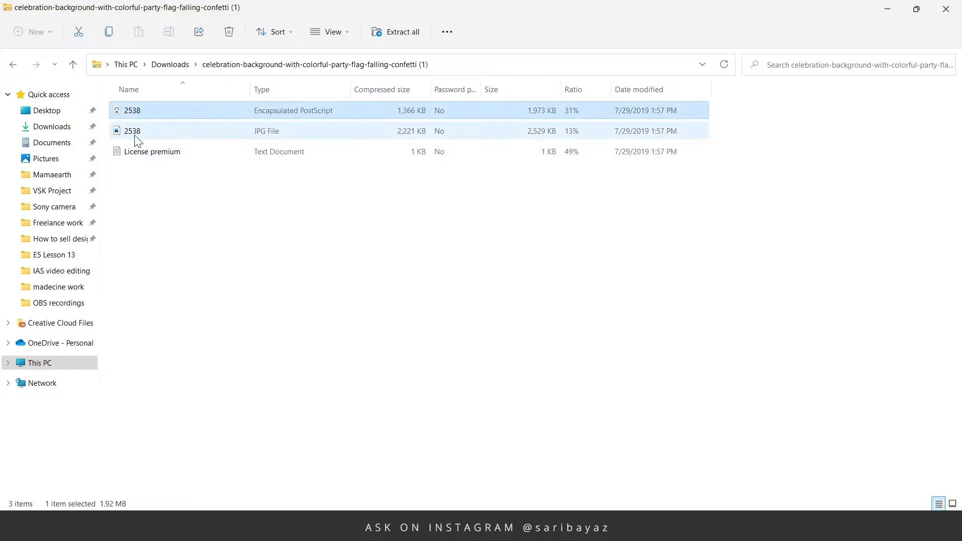
{"action": "left_click", "coordinate": [140, 134]}
{"action": "left_click", "coordinate": [142, 115]}
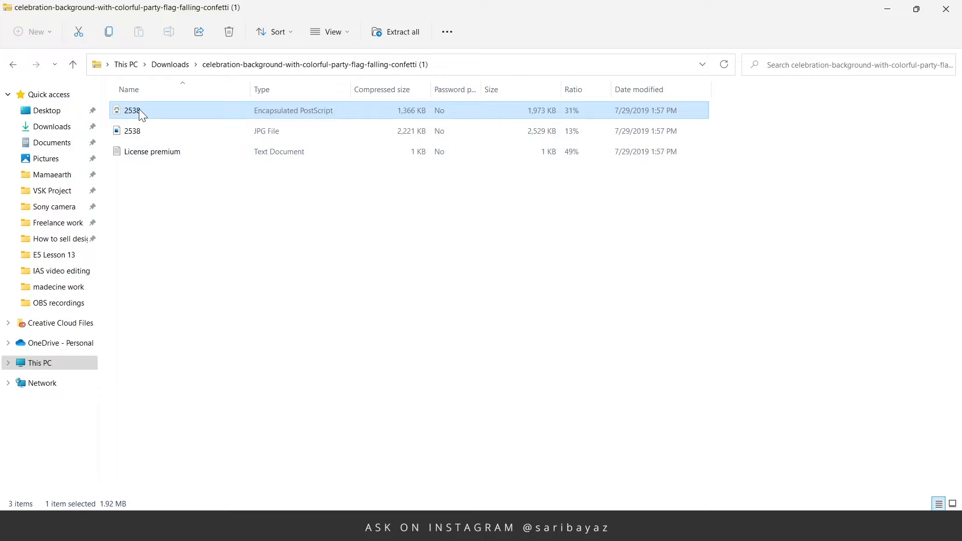
{"action": "double_click", "coordinate": [160, 110]}
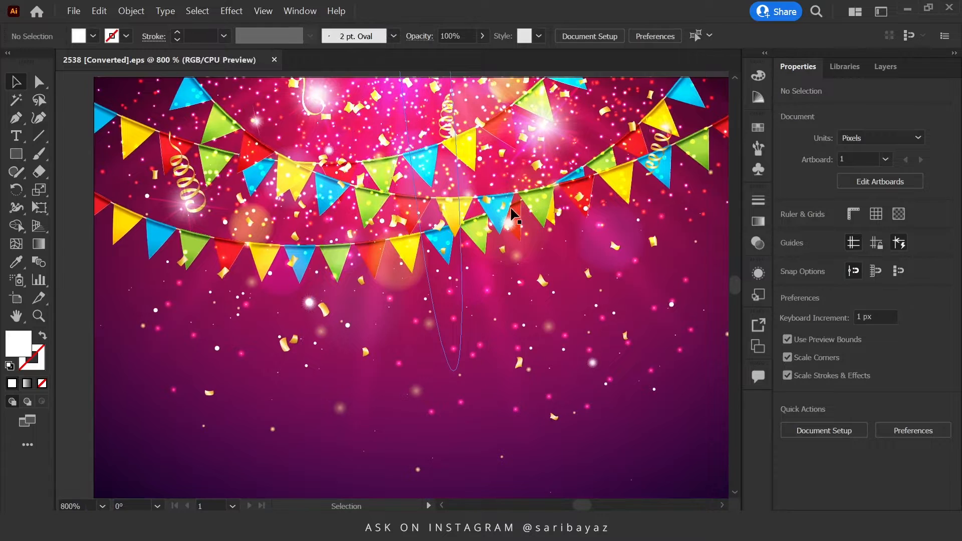
Step: Delete the scattered dot group and all the flag garlands from inside the background's clip group
{"action": "scroll", "coordinate": [514, 215], "scroll_direction": "down", "scroll_amount": 2}
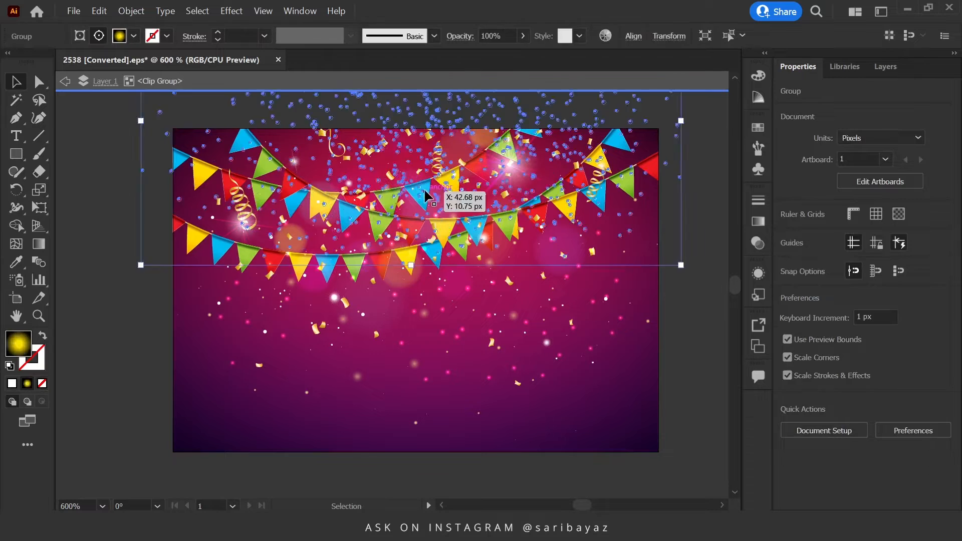
{"action": "key", "text": "Delete"}
{"action": "left_click_drag", "start_coordinate": [381, 214], "coordinate": [338, 127]}
{"action": "left_click", "coordinate": [323, 205]}
{"action": "key", "text": "Delete"}
{"action": "key", "text": "Delete"}
{"action": "key", "text": "ctrl+z"}
{"action": "left_click", "coordinate": [201, 175]}
{"action": "key", "text": "Delete"}
Step: Copy the flagless confetti background and paste it as pixels into the blank Untitled-1 document in Photoshop
{"action": "double_click", "coordinate": [132, 231]}
{"action": "scroll", "coordinate": [258, 215], "scroll_direction": "down", "scroll_amount": 3}
{"action": "left_click_drag", "start_coordinate": [316, 199], "coordinate": [358, 188]}
{"action": "left_click_drag", "start_coordinate": [253, 168], "coordinate": [488, 331]}
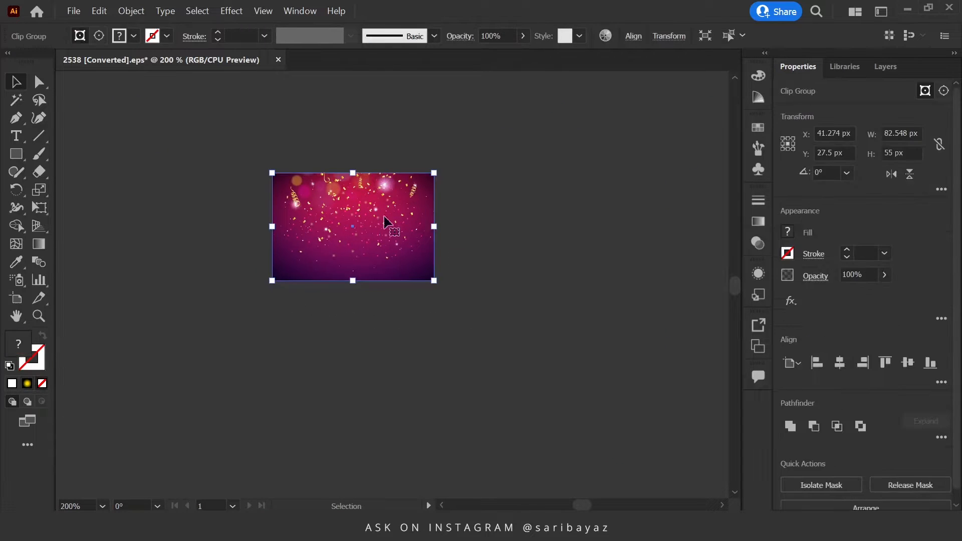
{"action": "key", "text": "a"}
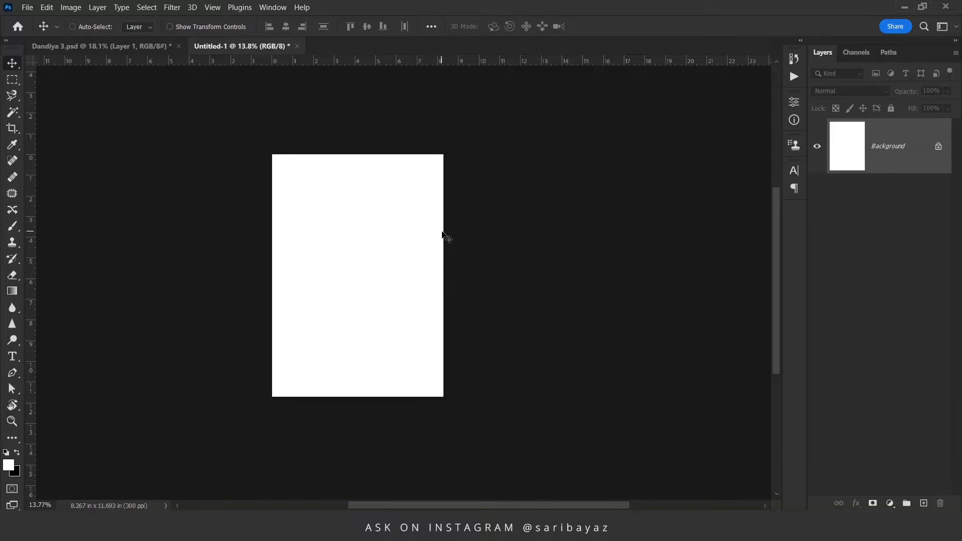
{"action": "key", "text": "ctrl+v"}
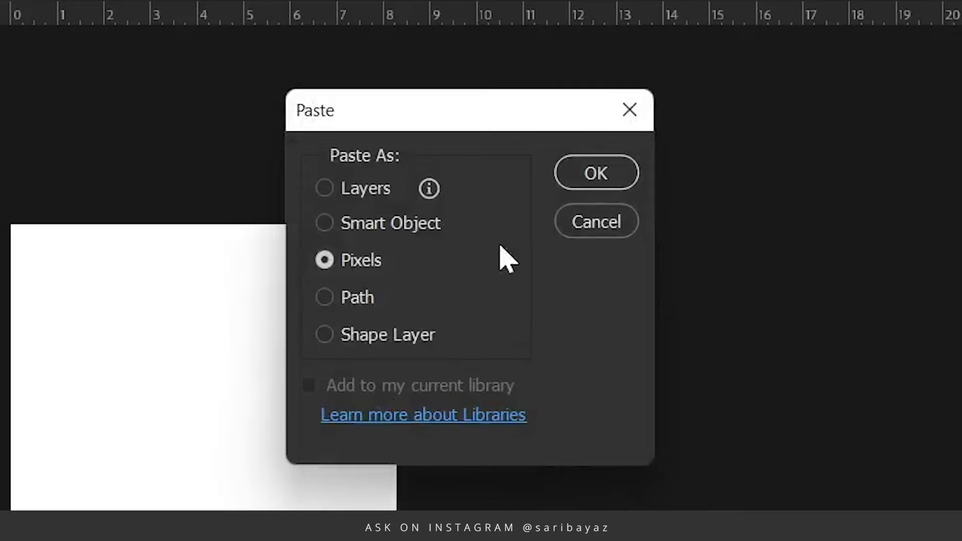
{"action": "left_click", "coordinate": [616, 174]}
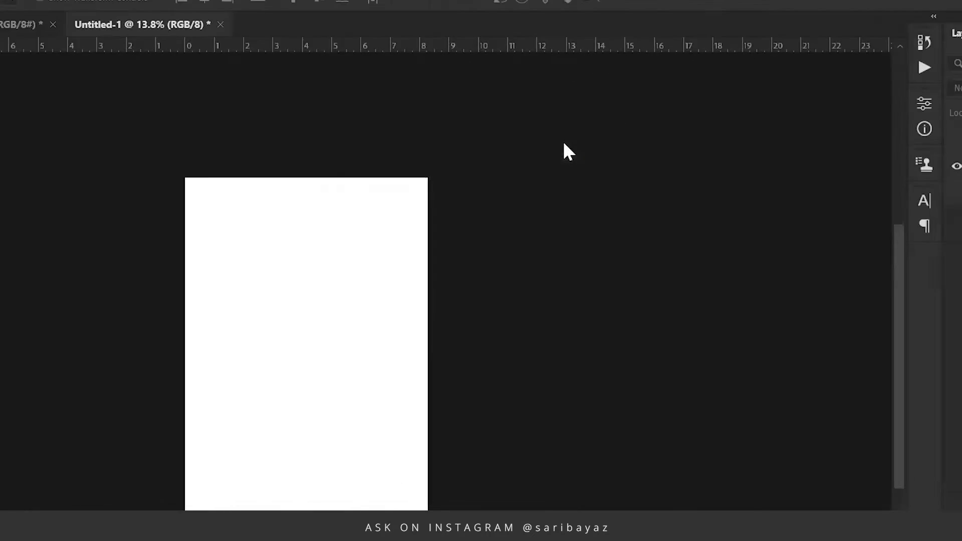
Step: Enlarge and reposition the pasted confetti background until it covers the whole portrait canvas
{"action": "key", "text": "ctrl+t"}
{"action": "left_click_drag", "start_coordinate": [372, 292], "coordinate": [582, 495]}
{"action": "left_click_drag", "start_coordinate": [429, 311], "coordinate": [429, 234]}
{"action": "key", "text": "Return"}
{"action": "left_click_drag", "start_coordinate": [410, 200], "coordinate": [377, 227]}
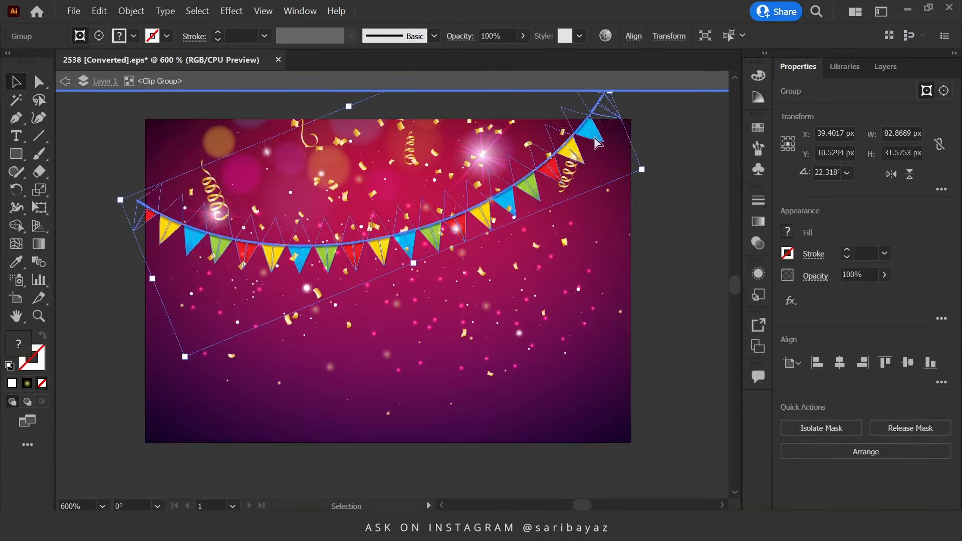
Step: Bring the single flag garland from Illustrator into the Photoshop poster, pasting it as pixels
{"action": "left_click_drag", "start_coordinate": [595, 139], "coordinate": [571, 150]}
{"action": "key", "text": "ctrl+z"}
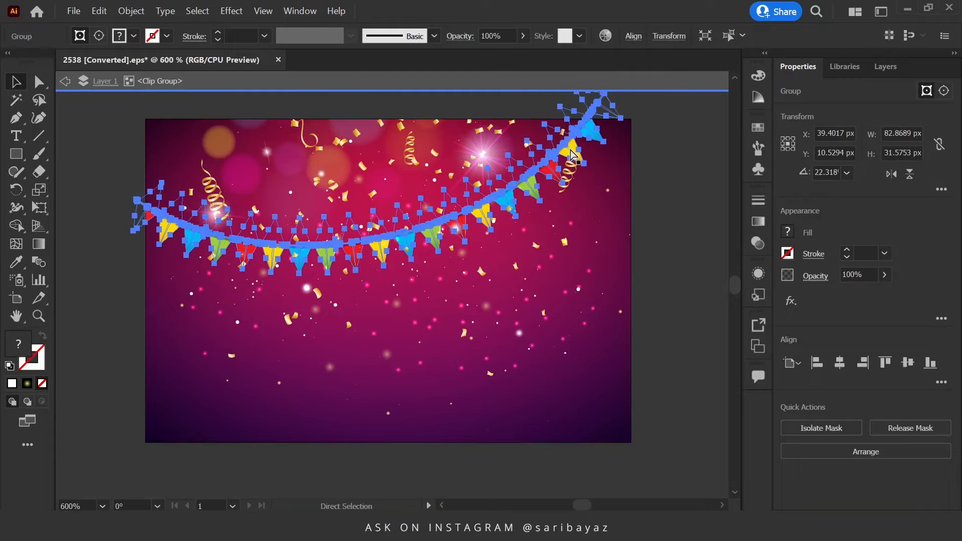
{"action": "key", "text": "alt+Tab"}
{"action": "key", "text": "ctrl+v"}
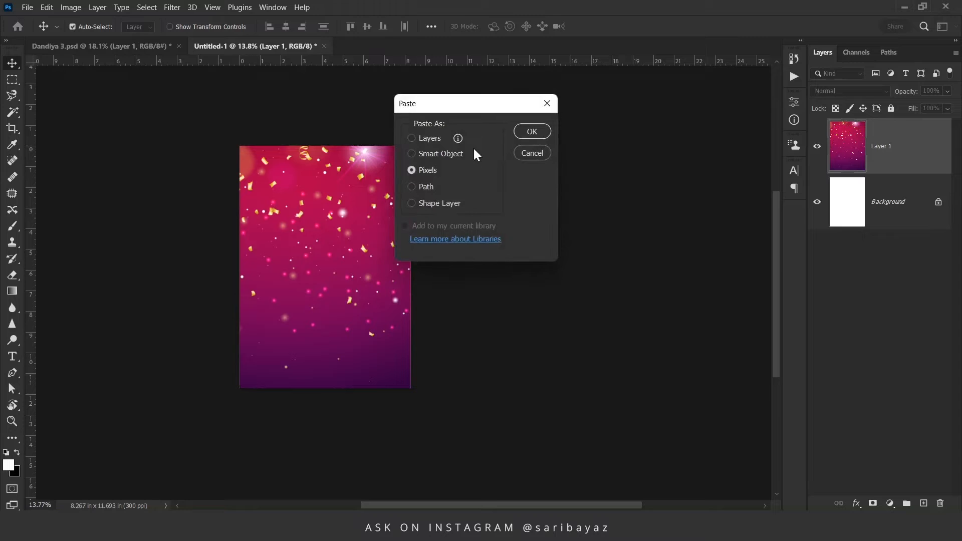
{"action": "left_click", "coordinate": [523, 131]}
Step: Enlarge the flag garland and position it across the poster's upper-left corner
{"action": "left_click_drag", "start_coordinate": [337, 271], "coordinate": [509, 395]}
{"action": "left_click_drag", "start_coordinate": [451, 296], "coordinate": [355, 165]}
{"action": "left_click_drag", "start_coordinate": [466, 158], "coordinate": [467, 125]}
{"action": "left_click_drag", "start_coordinate": [383, 148], "coordinate": [358, 162]}
{"action": "key", "text": "Return"}
Step: Duplicate the flag garland, flip the copy horizontally and place it across the poster's upper-right corner
{"action": "scroll", "coordinate": [287, 180], "scroll_direction": "up", "scroll_amount": 6}
{"action": "left_click_drag", "start_coordinate": [261, 272], "coordinate": [601, 268]}
{"action": "key", "text": "ctrl+t"}
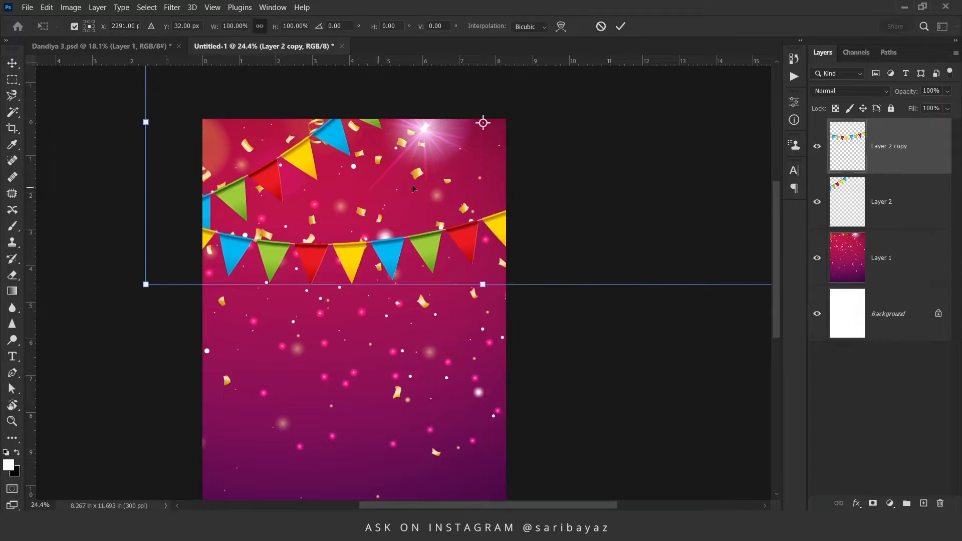
{"action": "right_click", "coordinate": [451, 193]}
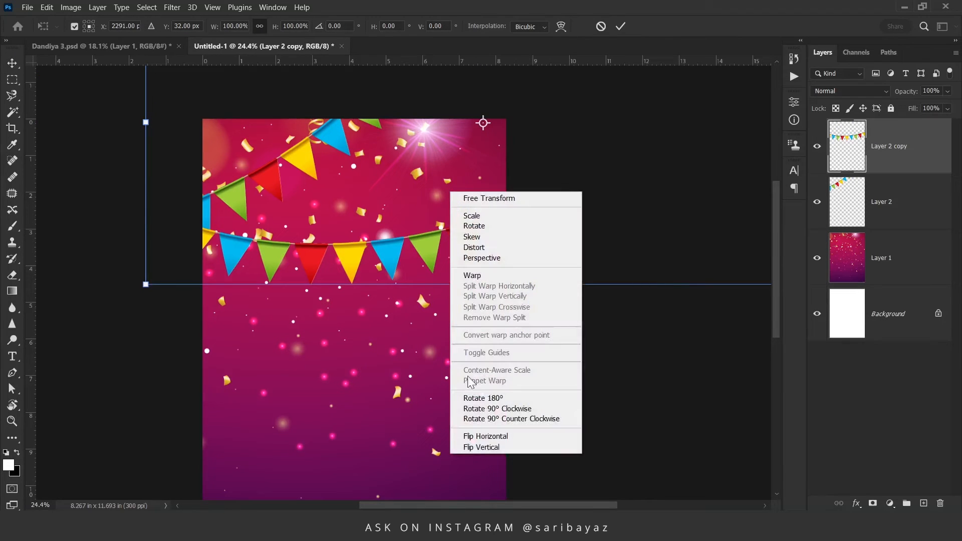
{"action": "left_click", "coordinate": [491, 434]}
{"action": "left_click_drag", "start_coordinate": [383, 194], "coordinate": [567, 203]}
{"action": "key", "text": "Return"}
{"action": "scroll", "coordinate": [346, 104], "scroll_direction": "down", "scroll_amount": 2}
{"action": "left_click_drag", "start_coordinate": [289, 151], "coordinate": [275, 142]}
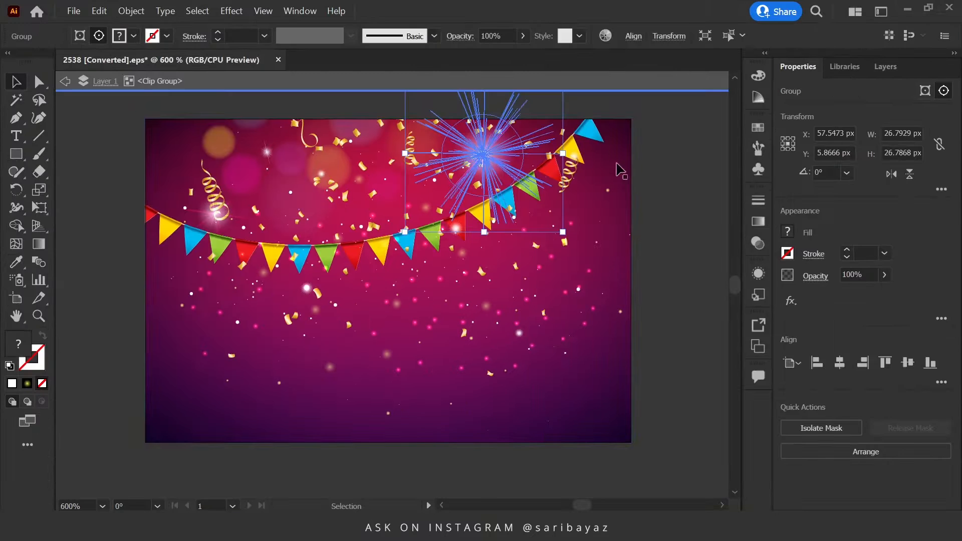
Step: Copy the starburst light from the Illustrator artwork and paste it as pixels into the Photoshop poster
{"action": "left_click", "coordinate": [620, 170]}
{"action": "left_click", "coordinate": [488, 167]}
{"action": "key", "text": "ctrl+c"}
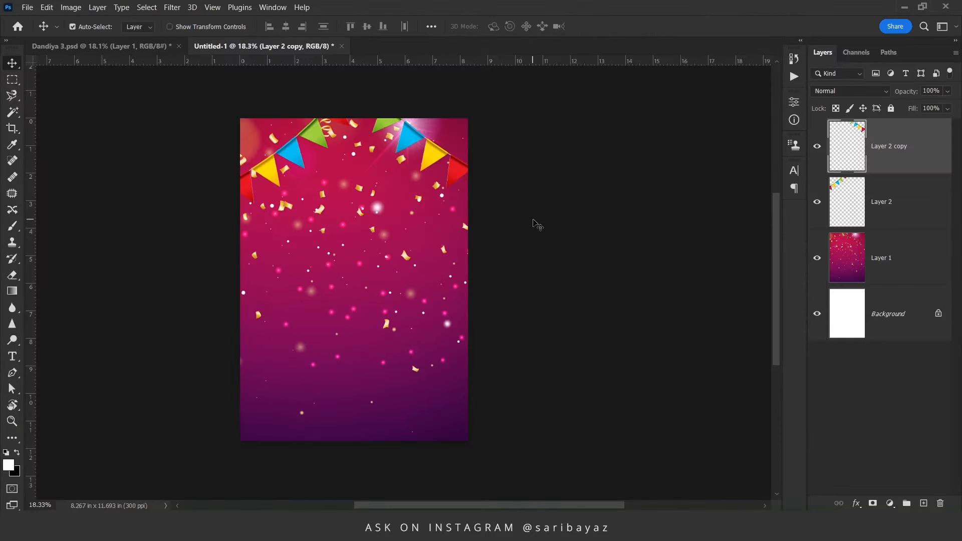
{"action": "left_click", "coordinate": [537, 223]}
{"action": "key", "text": "ctrl+v"}
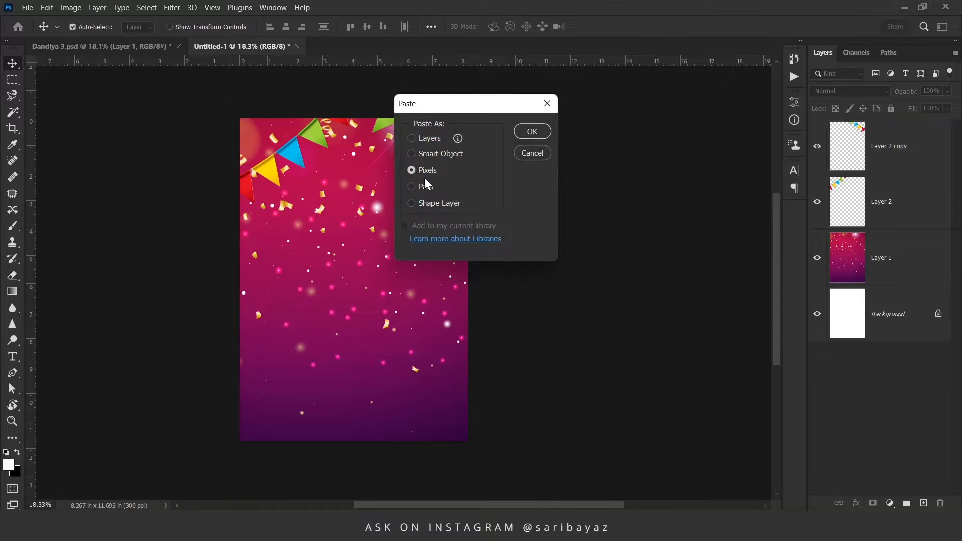
{"action": "left_click", "coordinate": [535, 132]}
Step: Enlarge the starburst at the poster's centre and set its layer blend mode to Screen
{"action": "left_click_drag", "start_coordinate": [362, 289], "coordinate": [494, 400]}
{"action": "key", "text": "Return"}
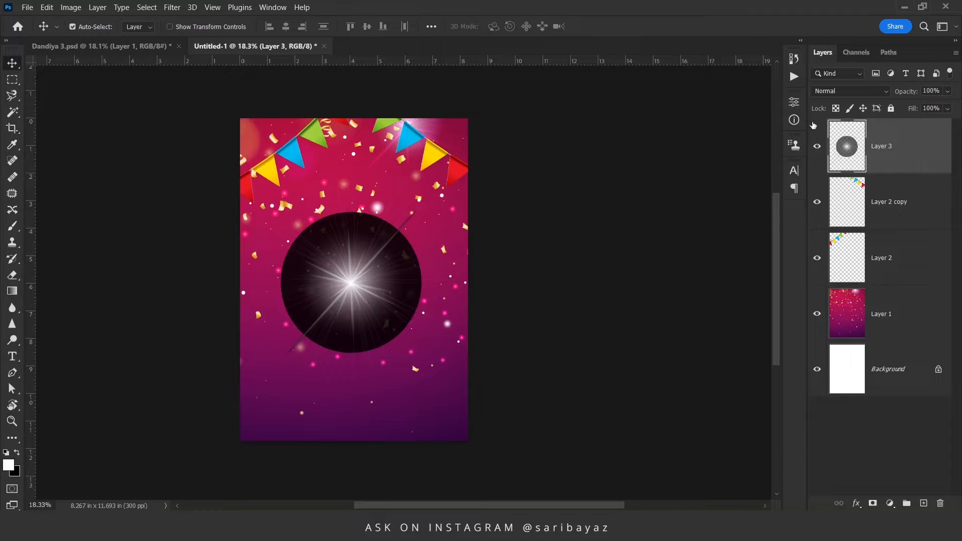
{"action": "left_click", "coordinate": [852, 91]}
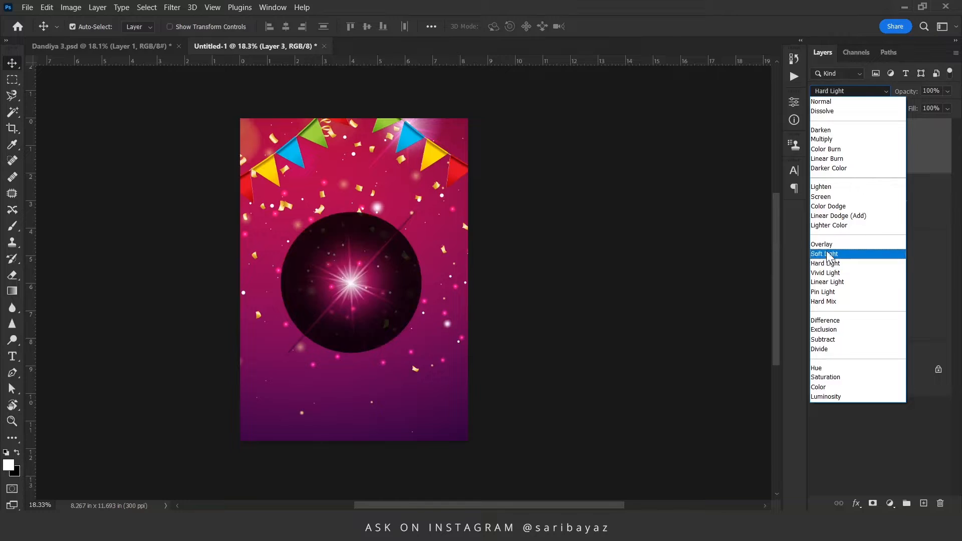
{"action": "left_click", "coordinate": [821, 197]}
Step: Place the starburst over the upper-right flags and a smaller duplicate over the upper-left flags
{"action": "left_click_drag", "start_coordinate": [346, 295], "coordinate": [255, 173]}
{"action": "key", "text": "ctrl+t"}
{"action": "left_click_drag", "start_coordinate": [404, 296], "coordinate": [334, 223], "text": "alt"}
{"action": "key", "text": "Return"}
{"action": "left_click_drag", "start_coordinate": [541, 140], "coordinate": [493, 133]}
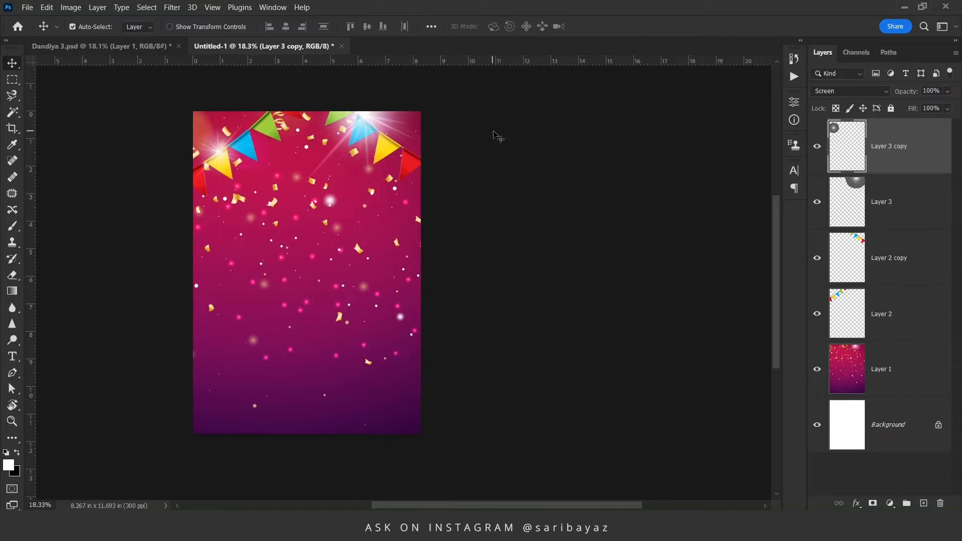
Step: Browse the dandiya couple image results in the browser and open Pngtree's Dandiya Raas Dance Illustration page
{"action": "left_click", "coordinate": [497, 136]}
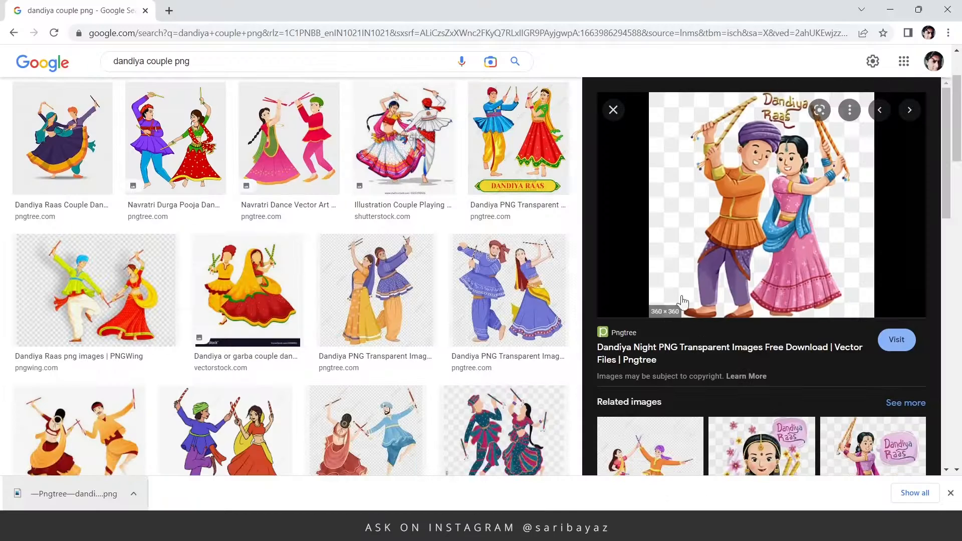
{"action": "scroll", "coordinate": [739, 301], "scroll_direction": "up", "scroll_amount": 2}
{"action": "scroll", "coordinate": [739, 301], "scroll_direction": "down", "scroll_amount": 2}
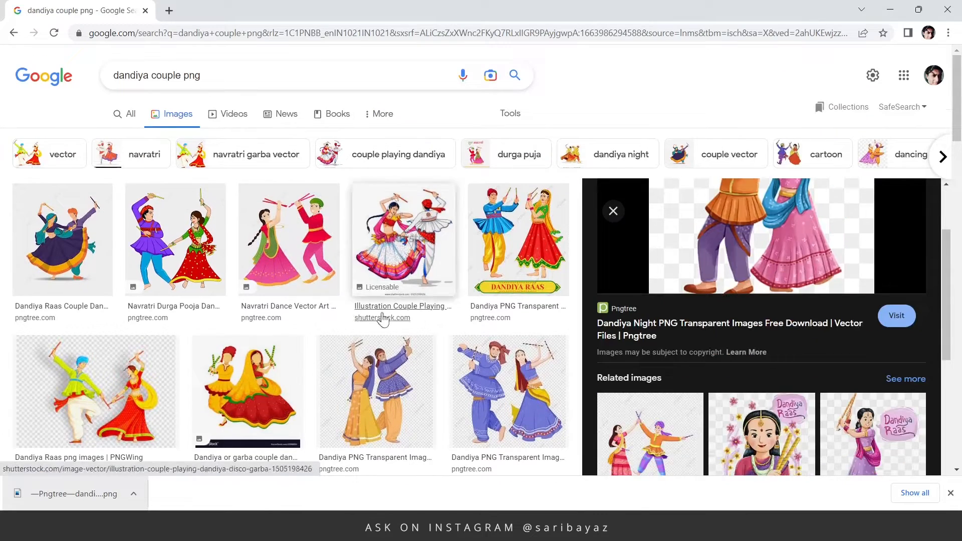
{"action": "scroll", "coordinate": [346, 330], "scroll_direction": "down", "scroll_amount": 4}
{"action": "scroll", "coordinate": [316, 345], "scroll_direction": "up", "scroll_amount": 4}
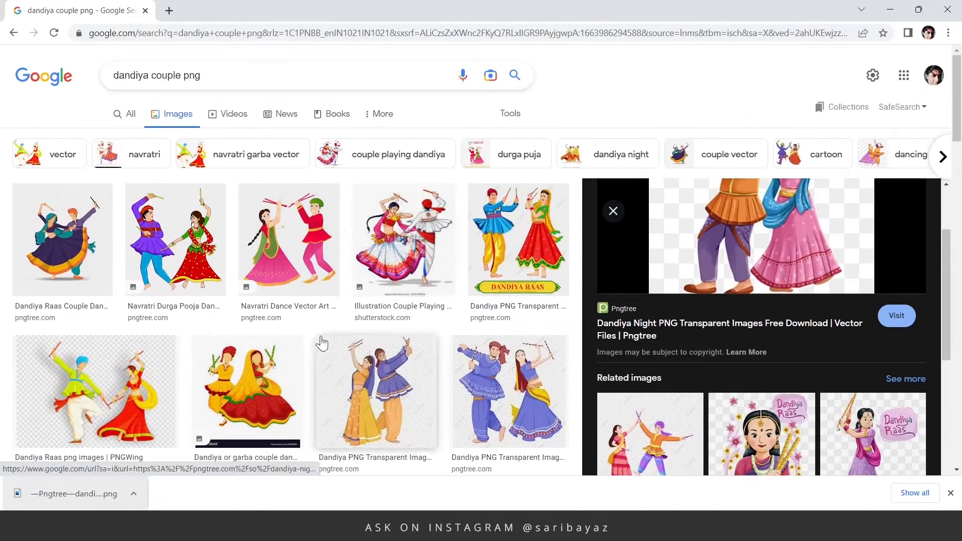
{"action": "scroll", "coordinate": [426, 301], "scroll_direction": "down", "scroll_amount": 4}
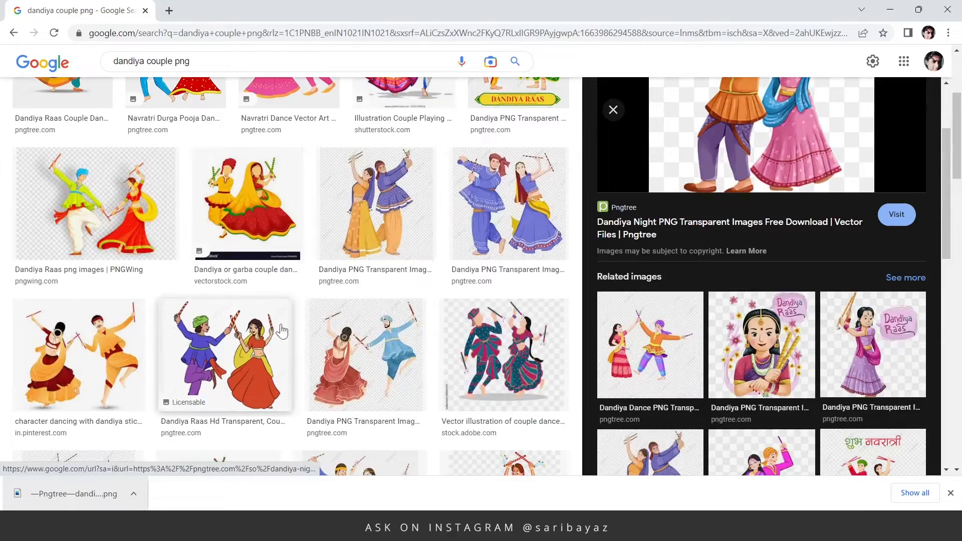
{"action": "scroll", "coordinate": [754, 248], "scroll_direction": "up", "scroll_amount": 3}
{"action": "left_click", "coordinate": [755, 248]}
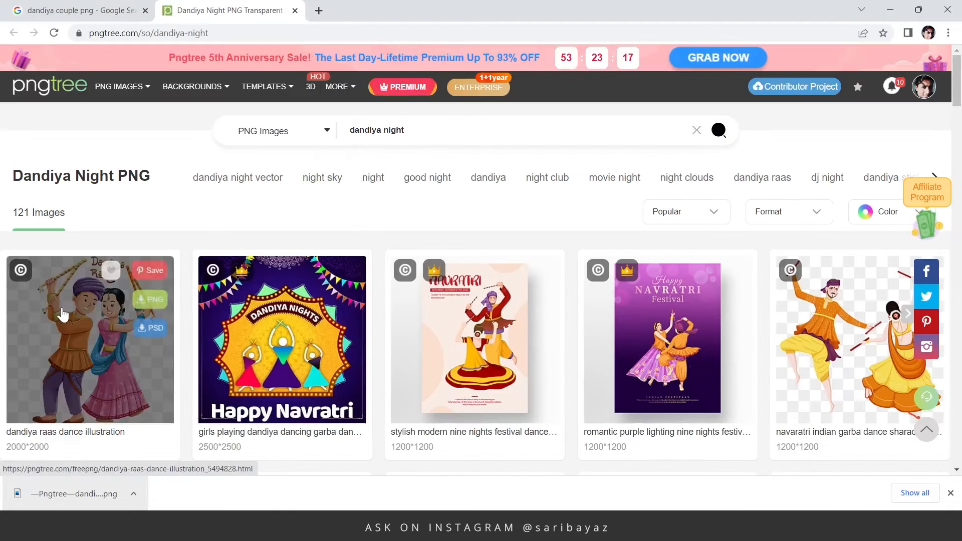
{"action": "left_click", "coordinate": [62, 315]}
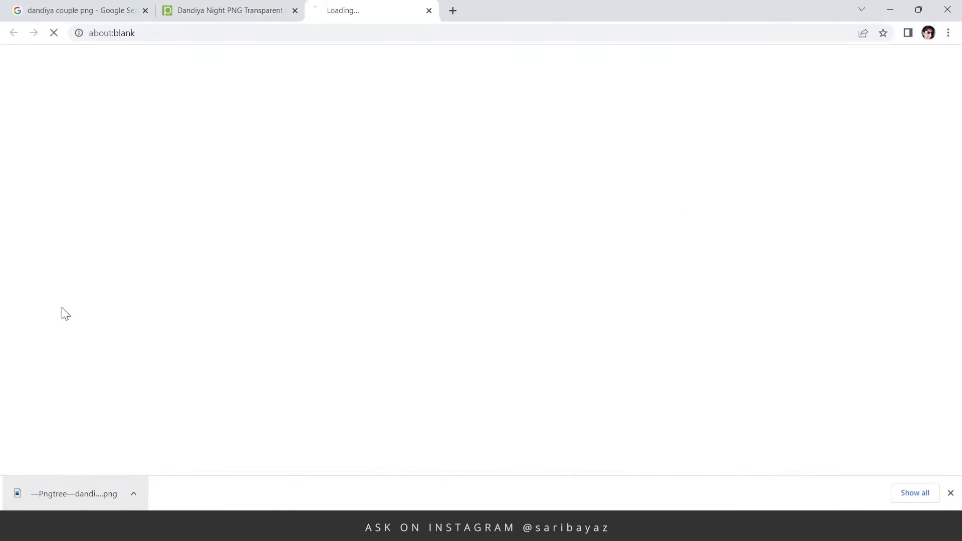
{"action": "scroll", "coordinate": [700, 186], "scroll_direction": "down", "scroll_amount": 2}
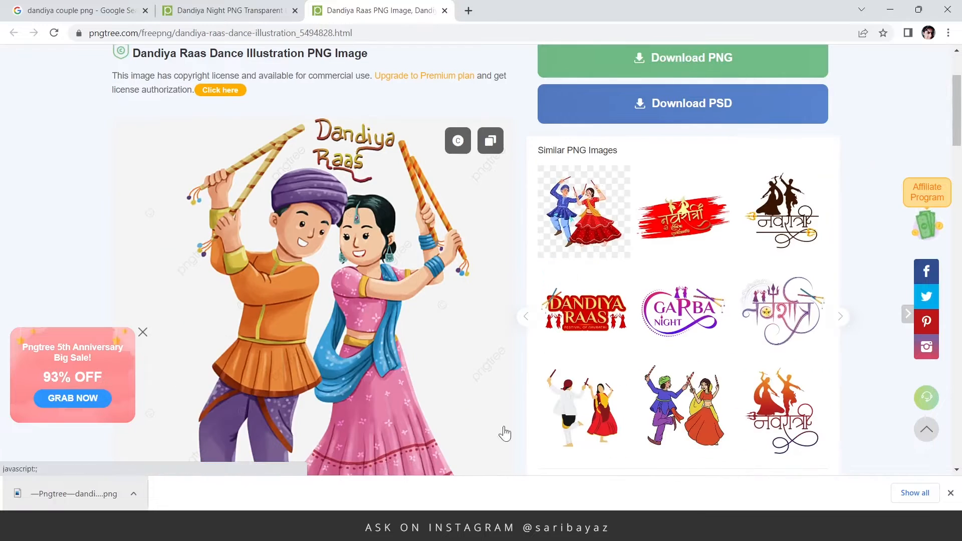
Step: Place the downloaded Pngtree dandiya raas dance illustration at the centre of the Photoshop poster
{"action": "left_click", "coordinate": [470, 528]}
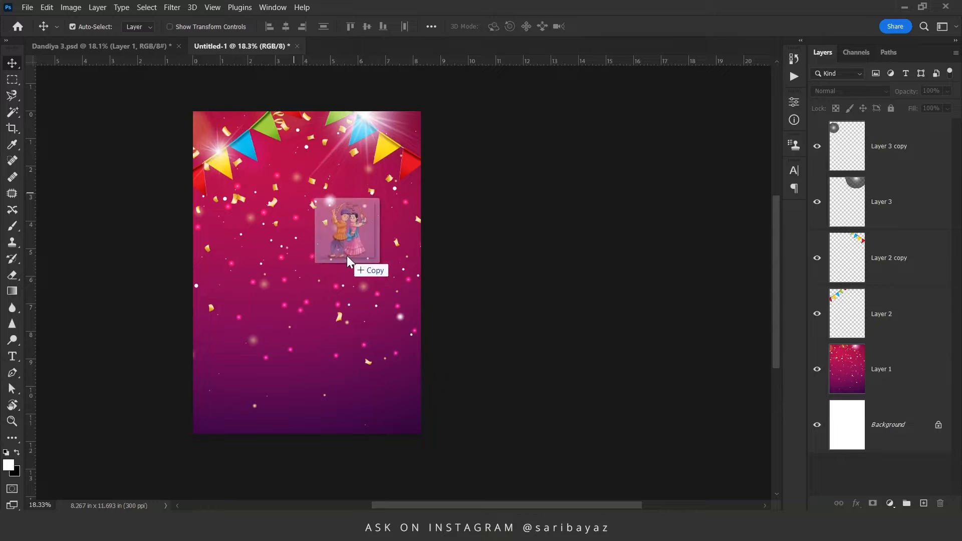
{"action": "left_click_drag", "start_coordinate": [348, 257], "coordinate": [370, 267]}
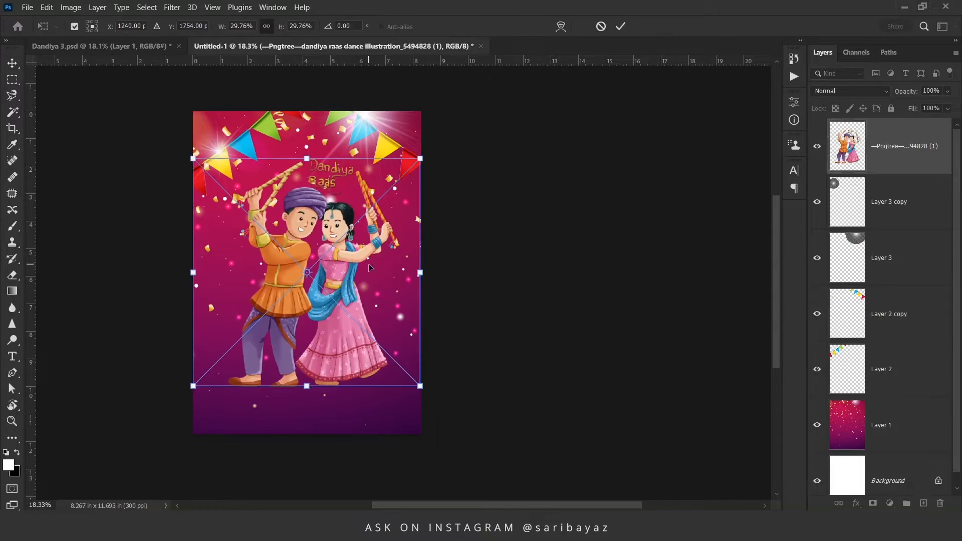
{"action": "key", "text": "Return"}
Step: Add a layer mask to the couple illustration and paint it black over the "Dandiya Raas" lettering to hide it
{"action": "scroll", "coordinate": [336, 289], "scroll_direction": "up", "scroll_amount": 5}
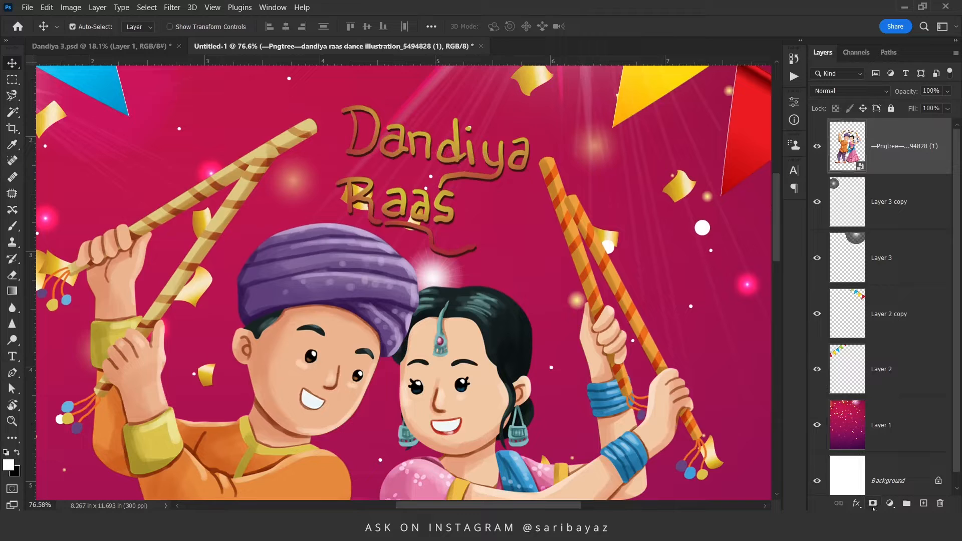
{"action": "left_click", "coordinate": [873, 503]}
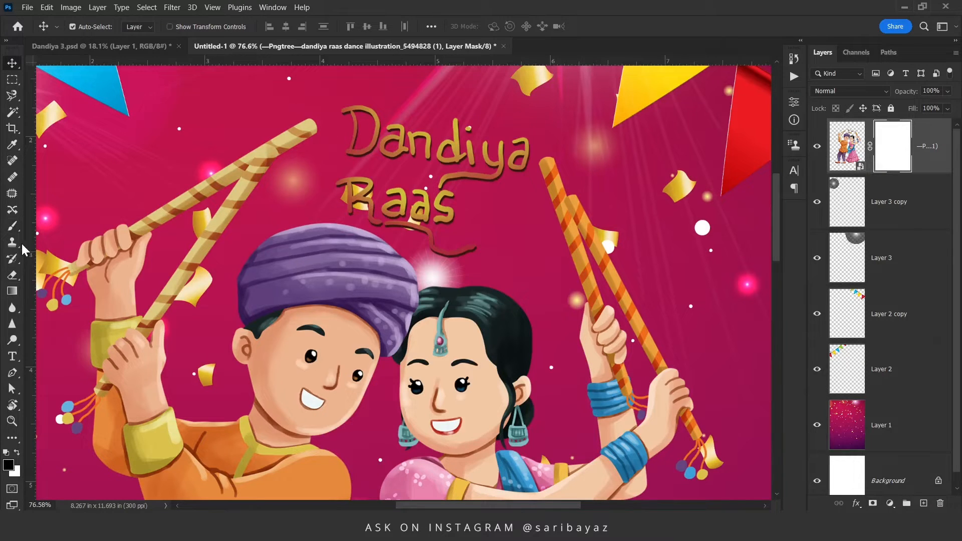
{"action": "left_click", "coordinate": [12, 226]}
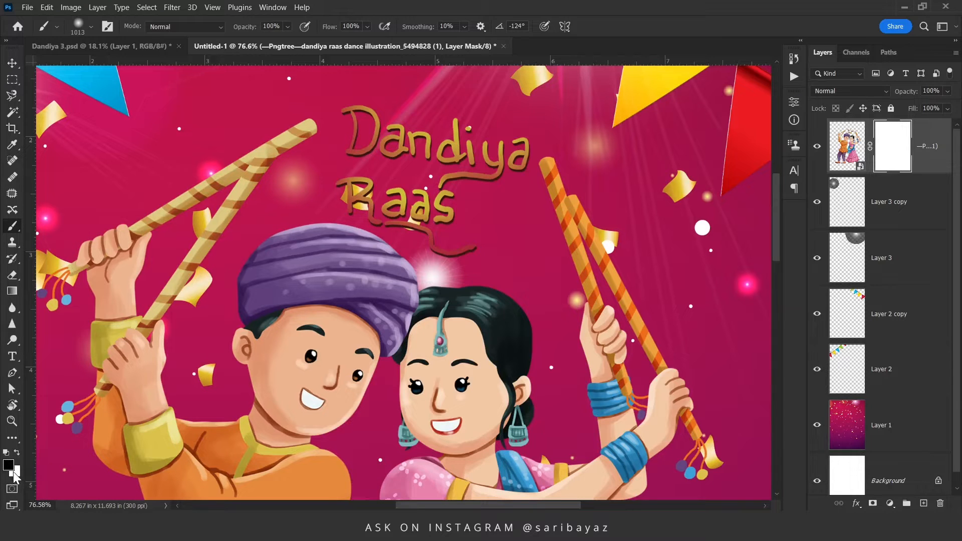
{"action": "left_click_drag", "start_coordinate": [447, 189], "coordinate": [270, 188]}
{"action": "left_click_drag", "start_coordinate": [370, 132], "coordinate": [507, 153]}
{"action": "mouse_move", "coordinate": [507, 153]}
{"action": "left_mouse_down"}
{"action": "mouse_move", "coordinate": [449, 148]}
{"action": "mouse_move", "coordinate": [388, 97]}
{"action": "mouse_move", "coordinate": [362, 203]}
{"action": "mouse_move", "coordinate": [435, 199]}
{"action": "mouse_move", "coordinate": [454, 241]}
{"action": "left_mouse_up"}
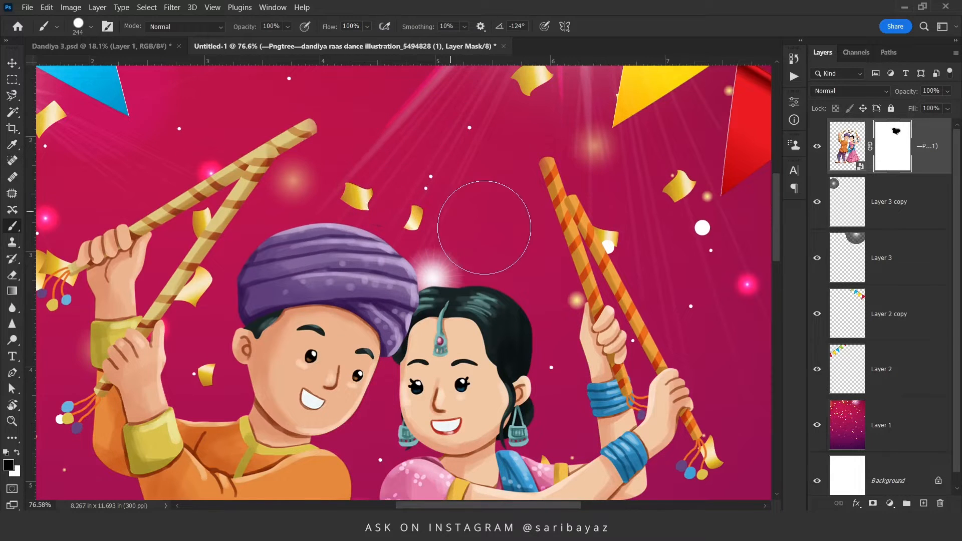
Step: Paint the couple's layer mask with a soft black brush across their lower legs to fade them into the background
{"action": "key", "text": "v"}
{"action": "key", "text": "ctrl+0"}
{"action": "key", "text": "b"}
{"action": "right_click", "coordinate": [372, 207]}
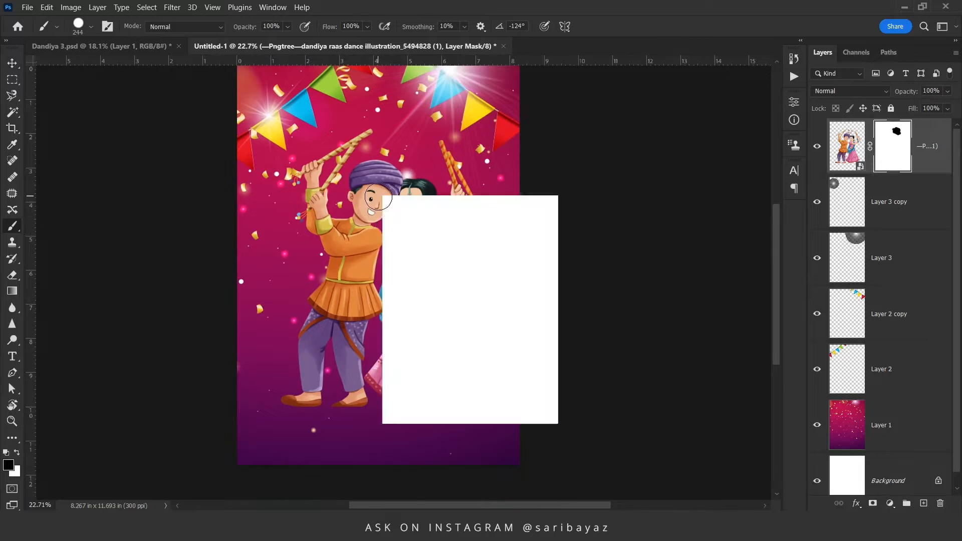
{"action": "right_click", "coordinate": [345, 172]}
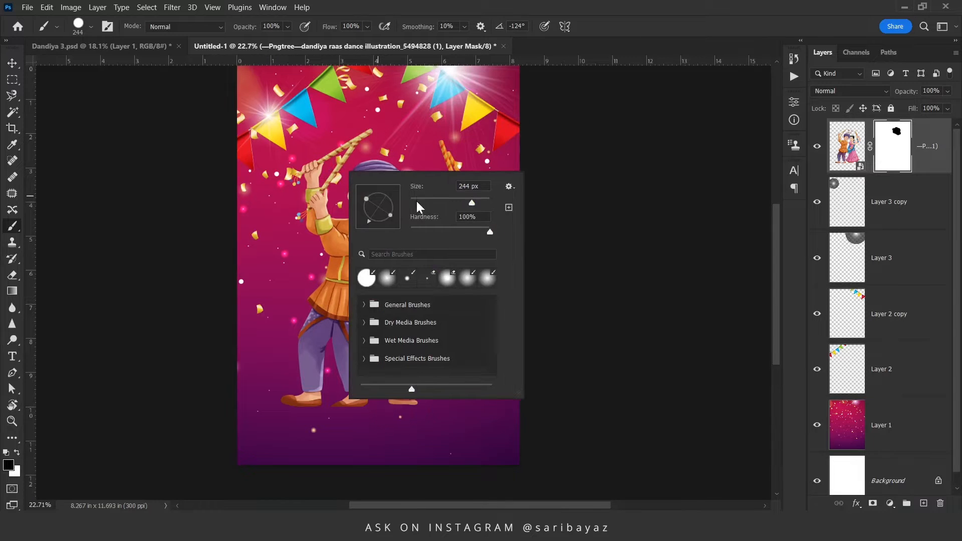
{"action": "left_click_drag", "start_coordinate": [424, 230], "coordinate": [388, 233]}
{"action": "left_click_drag", "start_coordinate": [266, 325], "coordinate": [385, 337]}
{"action": "mouse_move", "coordinate": [238, 391]}
{"action": "left_mouse_down"}
{"action": "mouse_move", "coordinate": [552, 417]}
{"action": "mouse_move", "coordinate": [215, 419]}
{"action": "mouse_move", "coordinate": [554, 399]}
{"action": "mouse_move", "coordinate": [172, 413]}
{"action": "mouse_move", "coordinate": [542, 400]}
{"action": "mouse_move", "coordinate": [430, 376]}
{"action": "mouse_move", "coordinate": [509, 381]}
{"action": "mouse_move", "coordinate": [65, 398]}
{"action": "mouse_move", "coordinate": [587, 293]}
{"action": "left_mouse_up"}
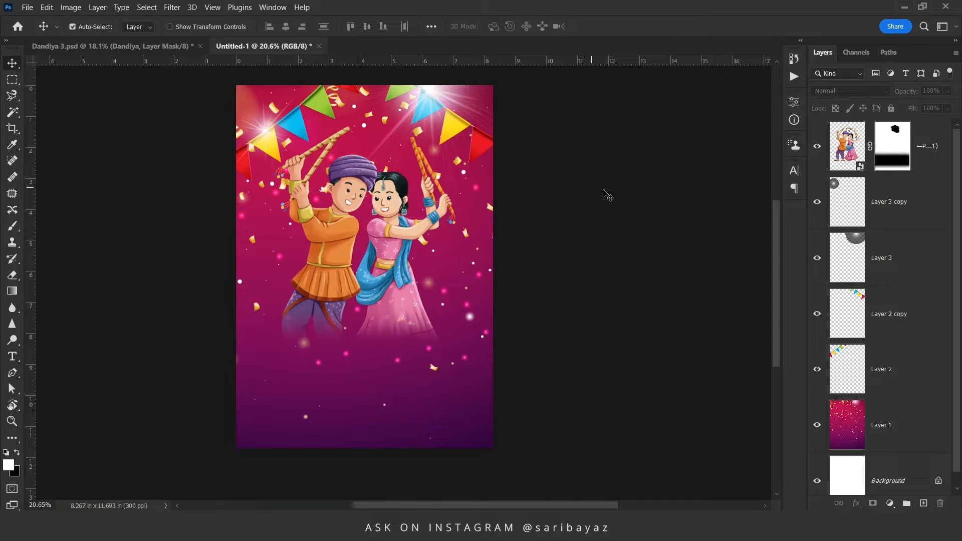
Step: Add the yellow text "Dandiya" in CornerStoreJF Regular at 54 pt below the couple
{"action": "left_click", "coordinate": [12, 357]}
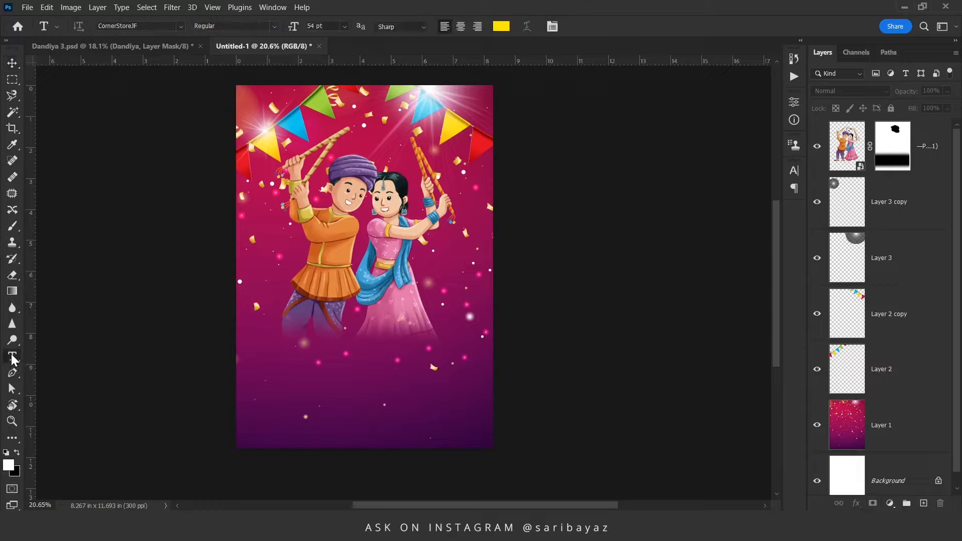
{"action": "left_click", "coordinate": [298, 356]}
{"action": "type", "text": "Dandiya"}
{"action": "key", "text": "ctrl+a"}
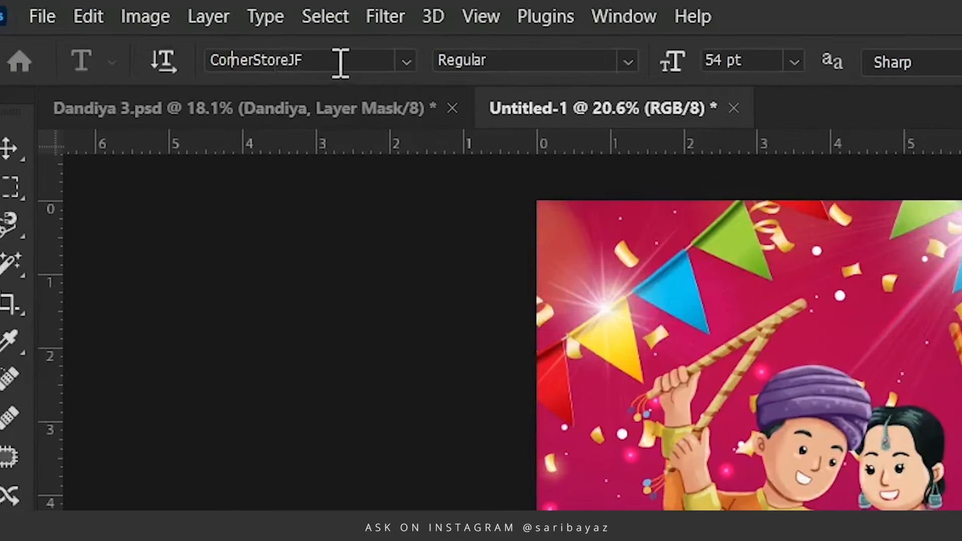
{"action": "left_click_drag", "start_coordinate": [159, 26], "coordinate": [85, 29]}
{"action": "left_click", "coordinate": [531, 64]}
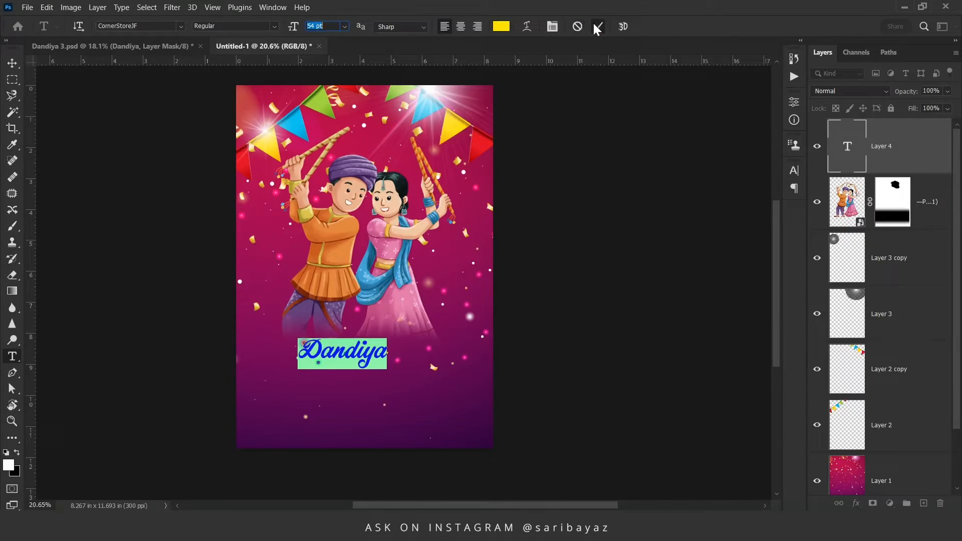
{"action": "left_click", "coordinate": [594, 28]}
Step: Enlarge the "Dandiya" text to about 131 pt so it spans the poster across the couple's faded legs
{"action": "key", "text": "ctrl+t"}
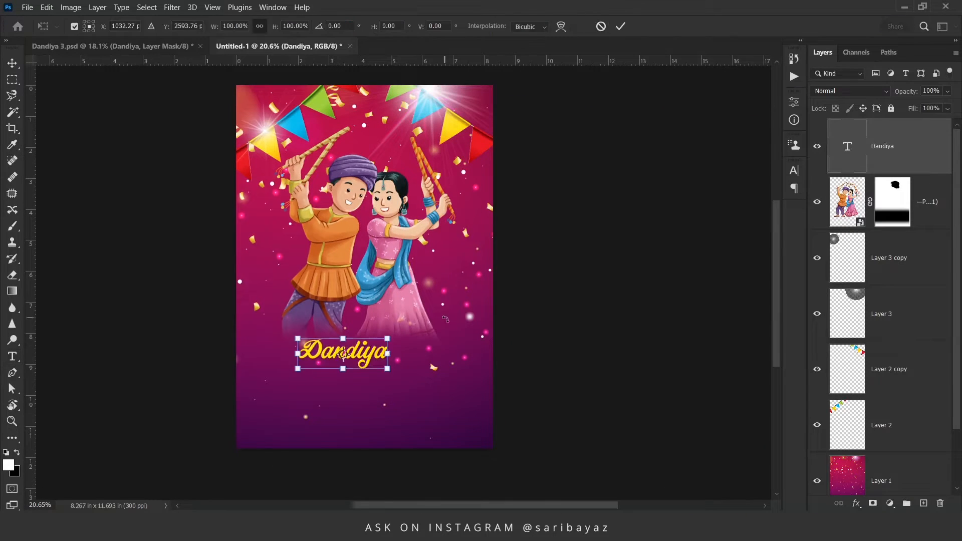
{"action": "left_click_drag", "start_coordinate": [392, 372], "coordinate": [428, 356]}
{"action": "key", "text": "Return"}
{"action": "scroll", "coordinate": [379, 314], "scroll_direction": "up", "scroll_amount": 6}
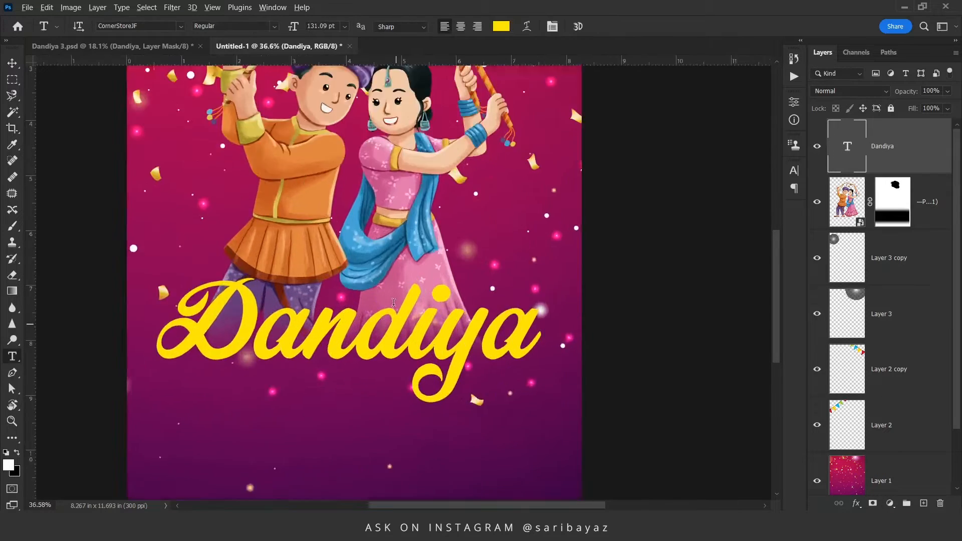
{"action": "scroll", "coordinate": [393, 288], "scroll_direction": "down", "scroll_amount": 4}
Step: Add a gradient overlay to the "Dandiya" text and set the gradient's first colour stop to bright yellow
{"action": "left_click", "coordinate": [13, 65]}
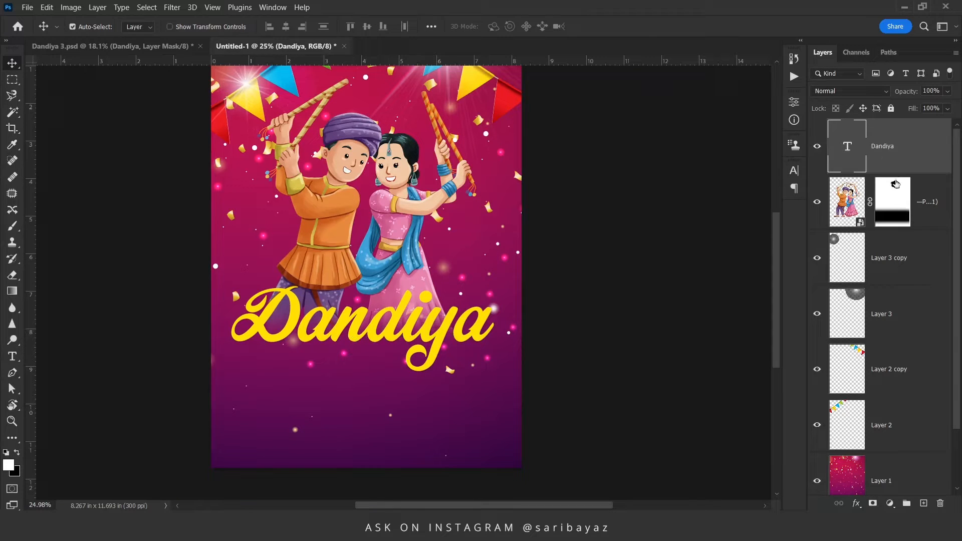
{"action": "left_click", "coordinate": [855, 503]}
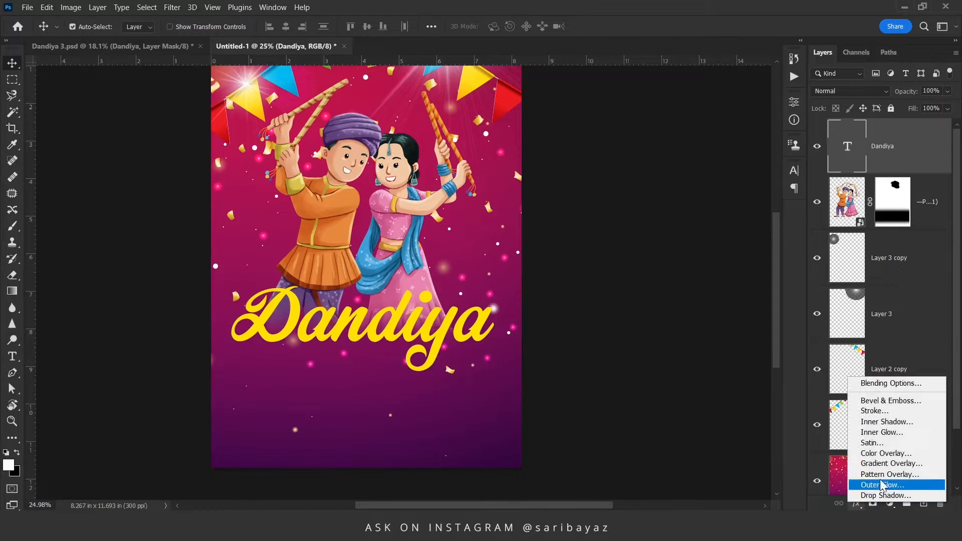
{"action": "left_click", "coordinate": [903, 465]}
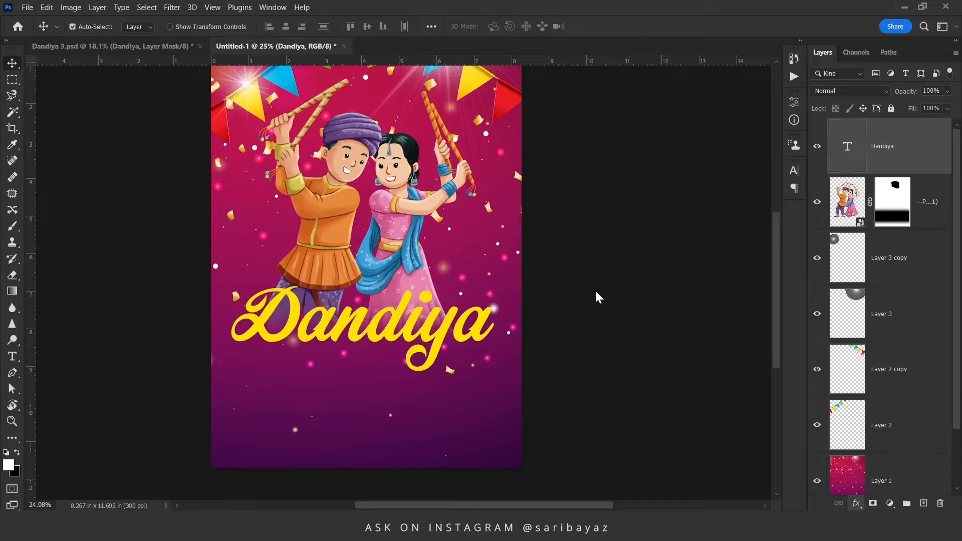
{"action": "left_click_drag", "start_coordinate": [569, 201], "coordinate": [647, 118]}
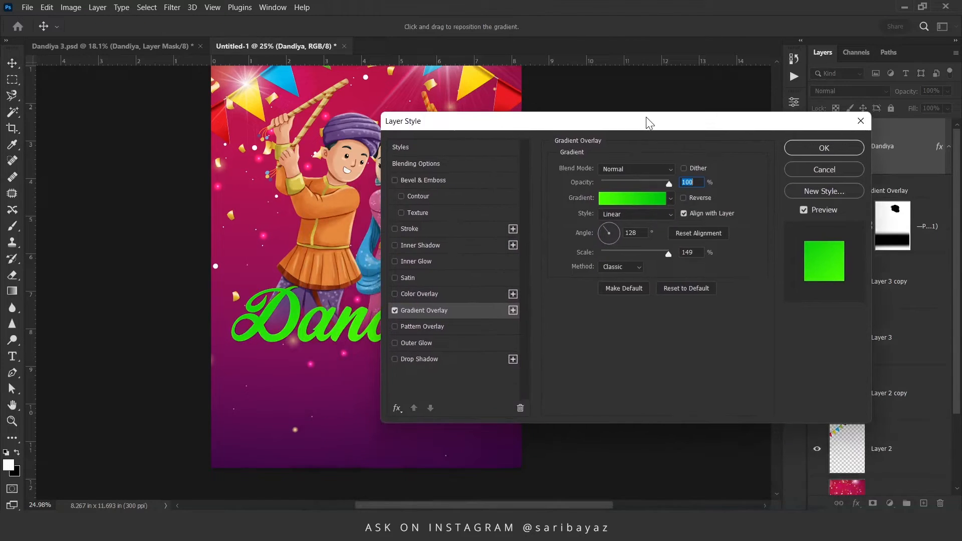
{"action": "left_click", "coordinate": [612, 198]}
{"action": "left_click", "coordinate": [617, 319]}
{"action": "left_click", "coordinate": [673, 373]}
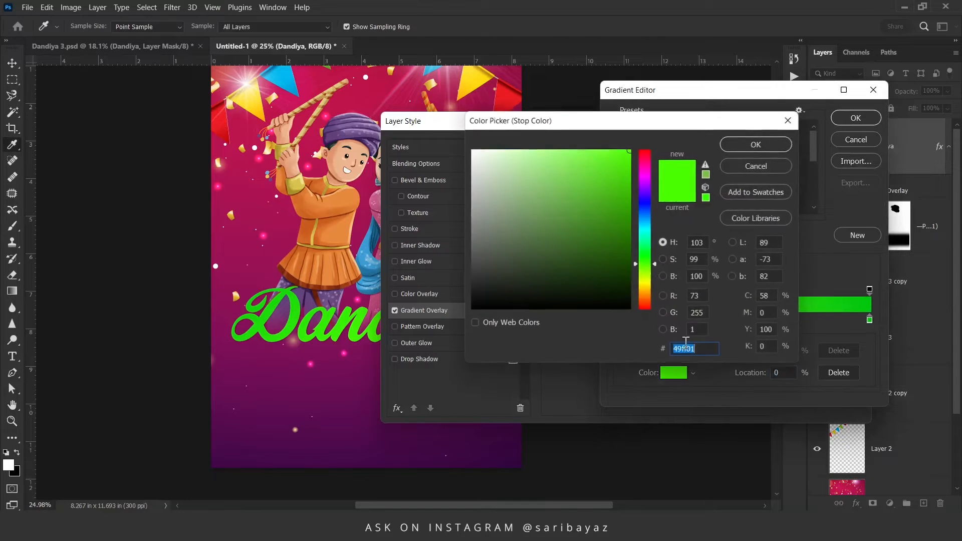
{"action": "left_click_drag", "start_coordinate": [642, 260], "coordinate": [645, 281]}
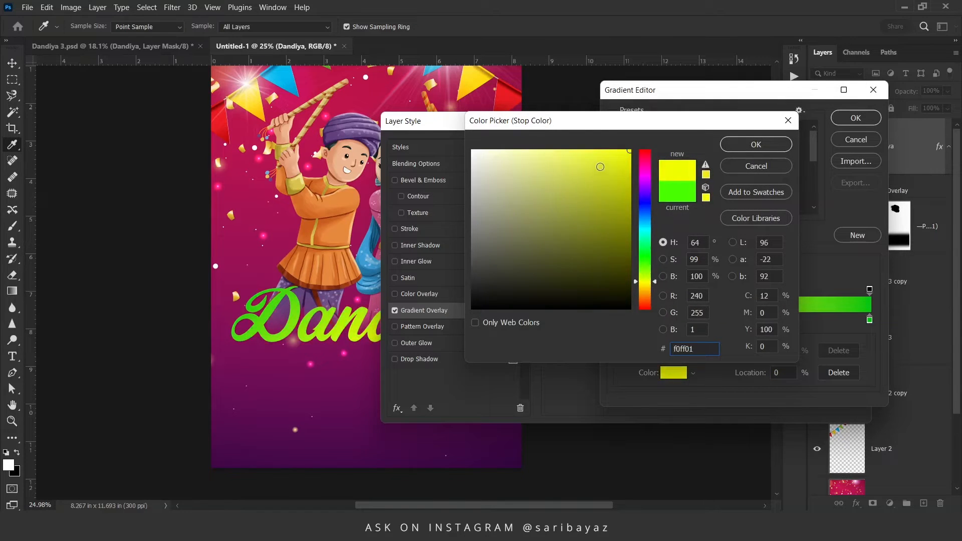
{"action": "left_click_drag", "start_coordinate": [619, 151], "coordinate": [611, 150]}
{"action": "left_click", "coordinate": [750, 146]}
Step: Set the end colour stop of the "Dandiya" gradient to dark olive yellow and accept the gradient
{"action": "left_click", "coordinate": [869, 320]}
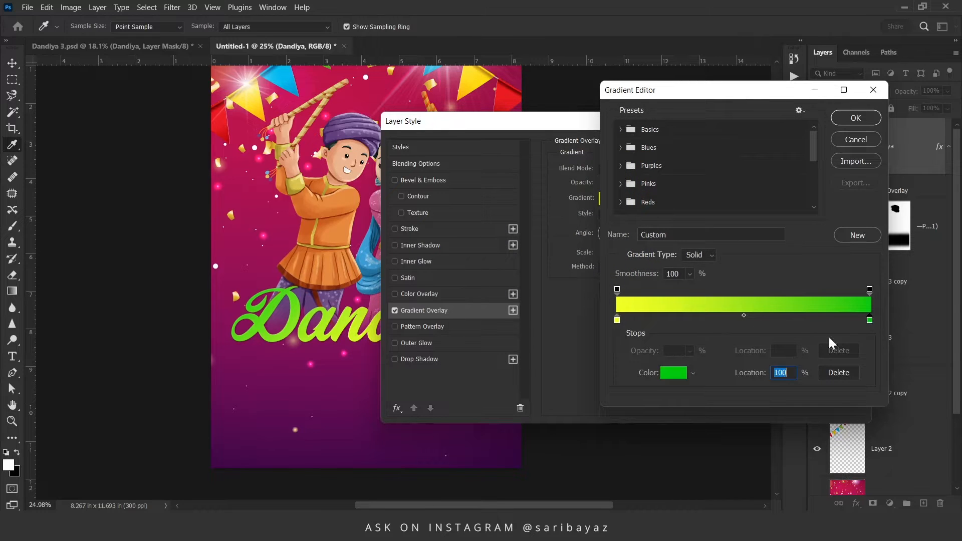
{"action": "left_click", "coordinate": [669, 378]}
{"action": "left_click_drag", "start_coordinate": [645, 256], "coordinate": [645, 282]}
{"action": "left_click_drag", "start_coordinate": [624, 200], "coordinate": [630, 218]}
{"action": "left_click", "coordinate": [758, 144]}
{"action": "left_click", "coordinate": [856, 117]}
Step: Set the "Dandiya" gradient overlay to Linear style, angle -86° and scale 89%, and apply the layer style
{"action": "left_click_drag", "start_coordinate": [620, 125], "coordinate": [722, 140]}
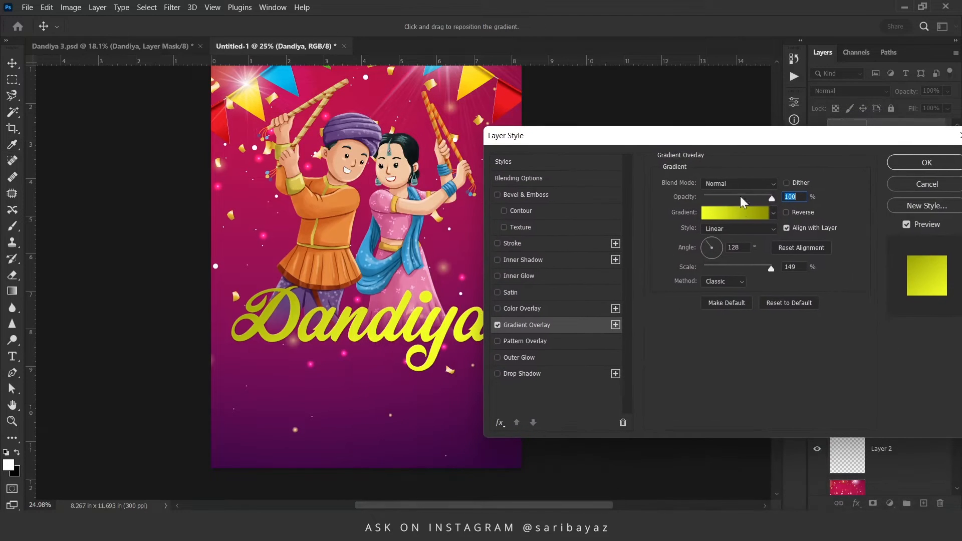
{"action": "left_click", "coordinate": [725, 229]}
{"action": "left_click", "coordinate": [723, 236]}
{"action": "left_click_drag", "start_coordinate": [738, 266], "coordinate": [714, 266]}
{"action": "left_click_drag", "start_coordinate": [416, 322], "coordinate": [413, 354]}
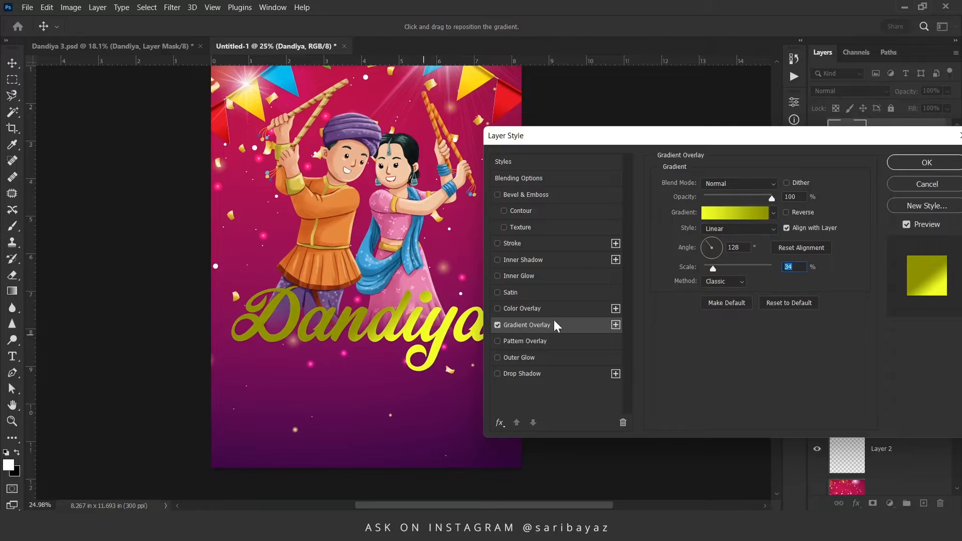
{"action": "left_click_drag", "start_coordinate": [712, 249], "coordinate": [739, 269]}
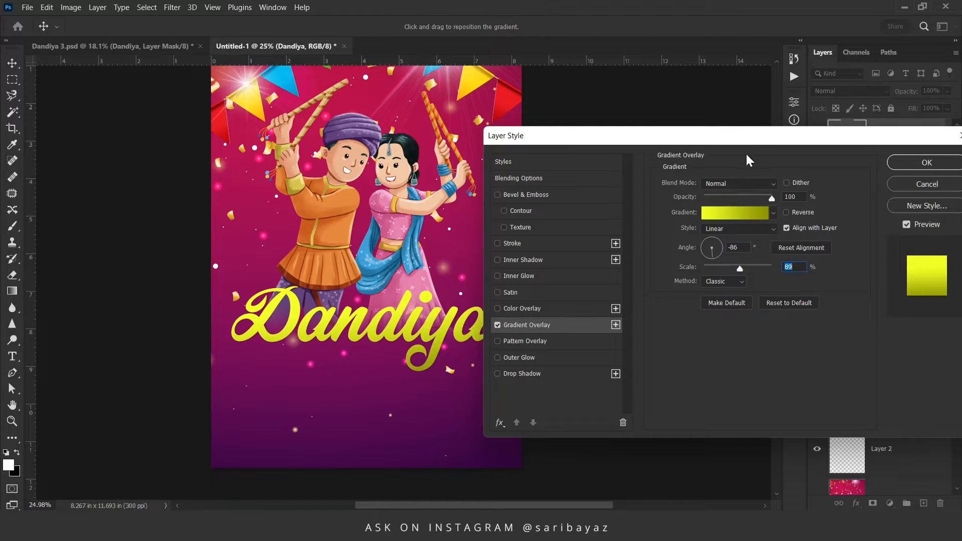
{"action": "left_click_drag", "start_coordinate": [759, 140], "coordinate": [704, 149]}
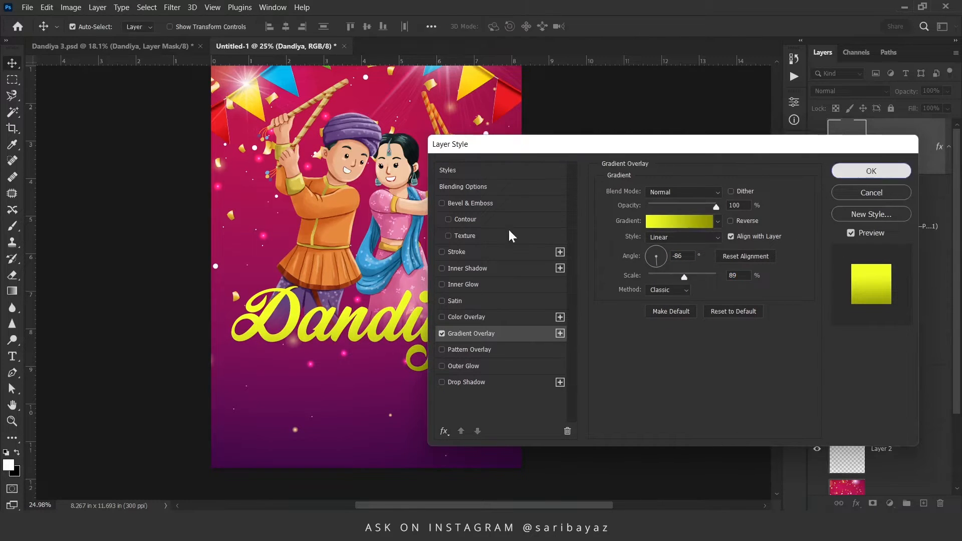
{"action": "left_click", "coordinate": [880, 171]}
Step: Add the text "NIGHT" below "Dandiya" and set its font to Bebas Neue Regular
{"action": "scroll", "coordinate": [376, 321], "scroll_direction": "down", "scroll_amount": 4}
{"action": "scroll", "coordinate": [395, 345], "scroll_direction": "up", "scroll_amount": 4}
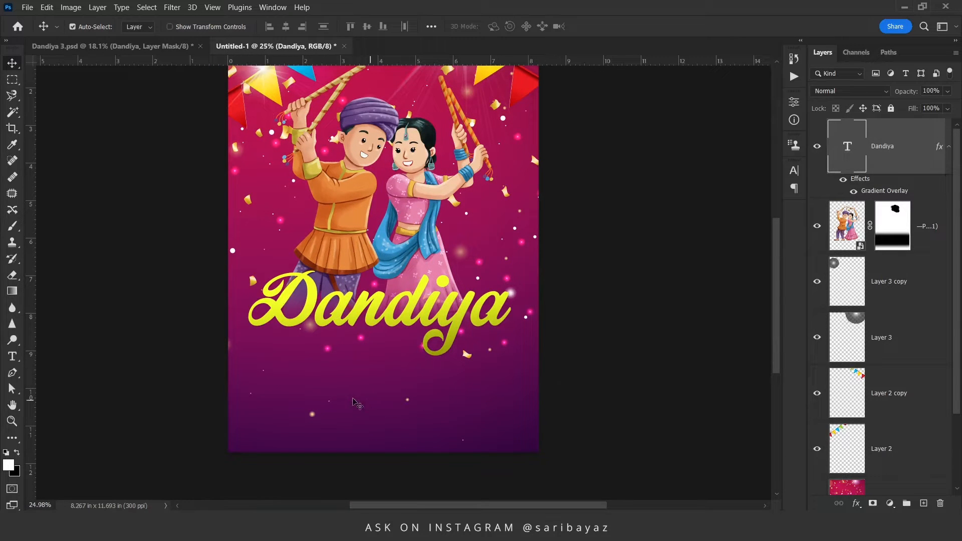
{"action": "key", "text": "t"}
{"action": "left_click", "coordinate": [320, 374]}
{"action": "type", "text": "NIGHT"}
{"action": "key", "text": "ctrl+a"}
{"action": "left_click", "coordinate": [157, 29]}
{"action": "type", "text": "bes"}
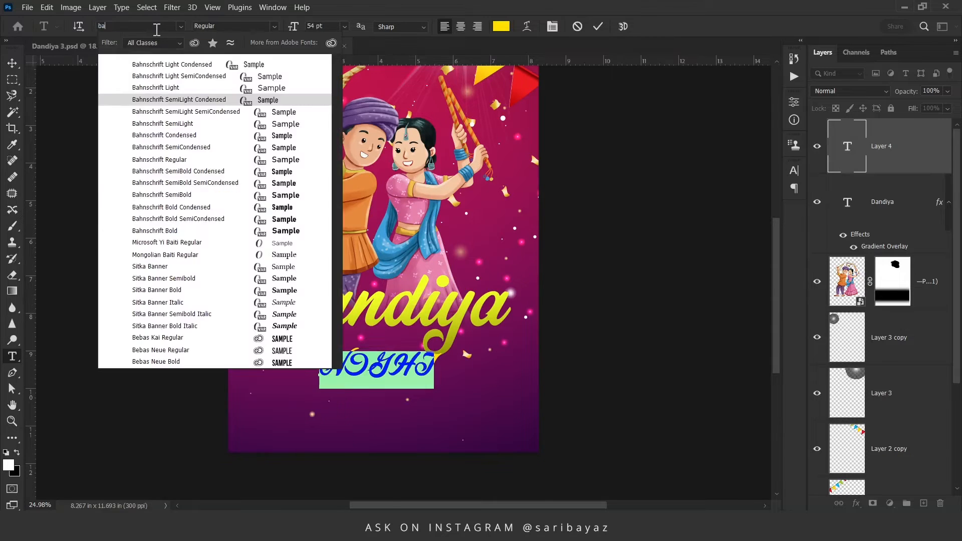
{"action": "key", "text": "BackSpace"}
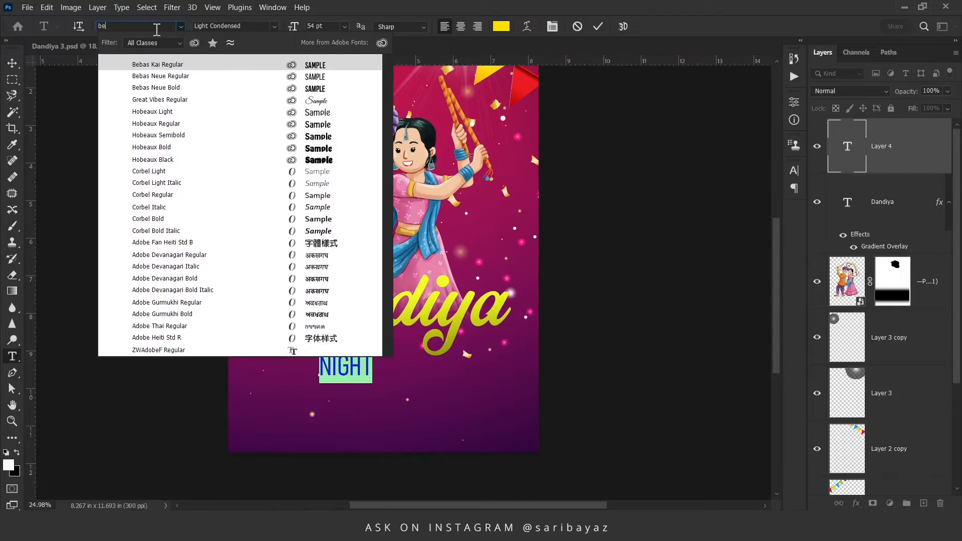
{"action": "left_click", "coordinate": [160, 76]}
{"action": "left_click", "coordinate": [344, 367]}
{"action": "key", "text": "ctrl+a"}
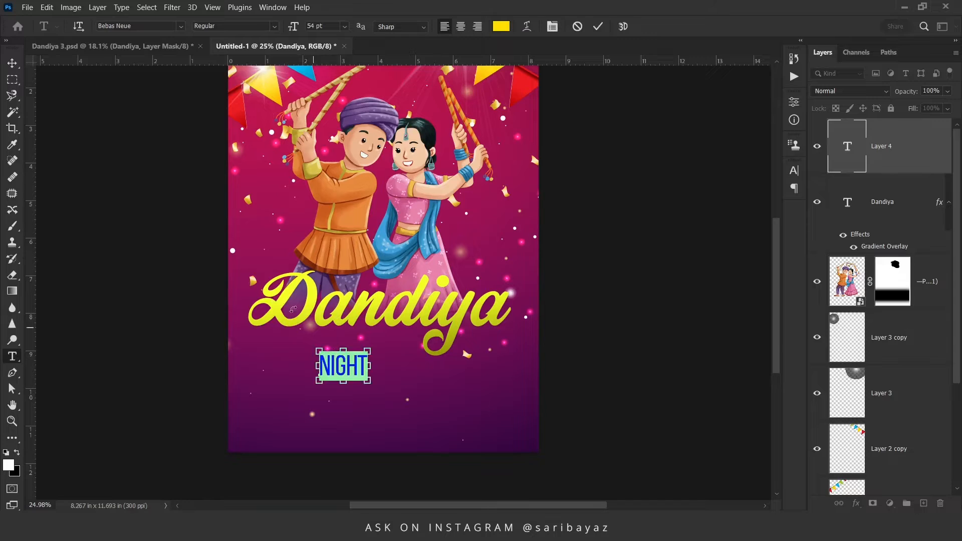
Step: Make the "NIGHT" text bold and enlarge it to about 128 pt, centred just under "Dandiya"
{"action": "left_click", "coordinate": [274, 26]}
{"action": "key", "text": "Down"}
{"action": "key", "text": "Return"}
{"action": "left_click", "coordinate": [598, 26]}
{"action": "key", "text": "ctrl+t"}
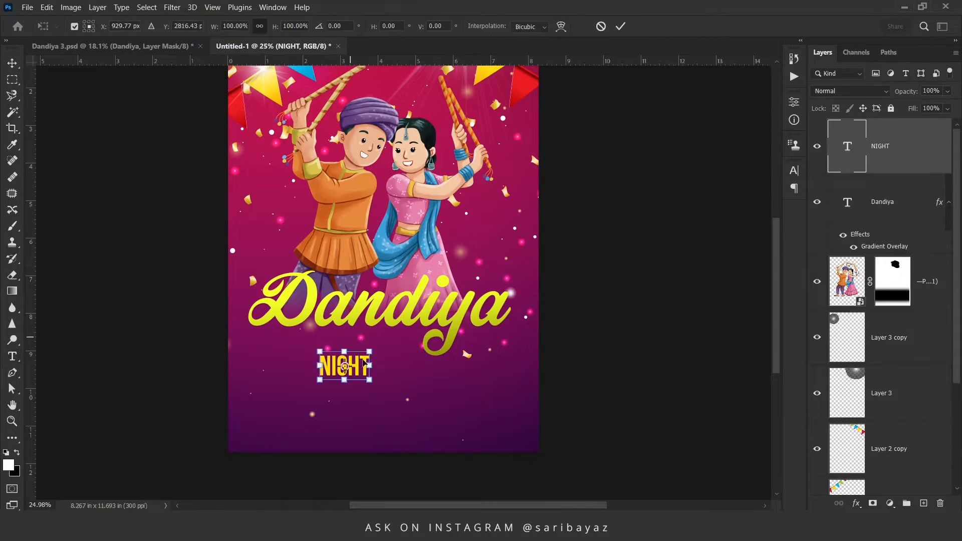
{"action": "left_click_drag", "start_coordinate": [372, 381], "coordinate": [412, 395]}
{"action": "left_click_drag", "start_coordinate": [391, 351], "coordinate": [434, 361]}
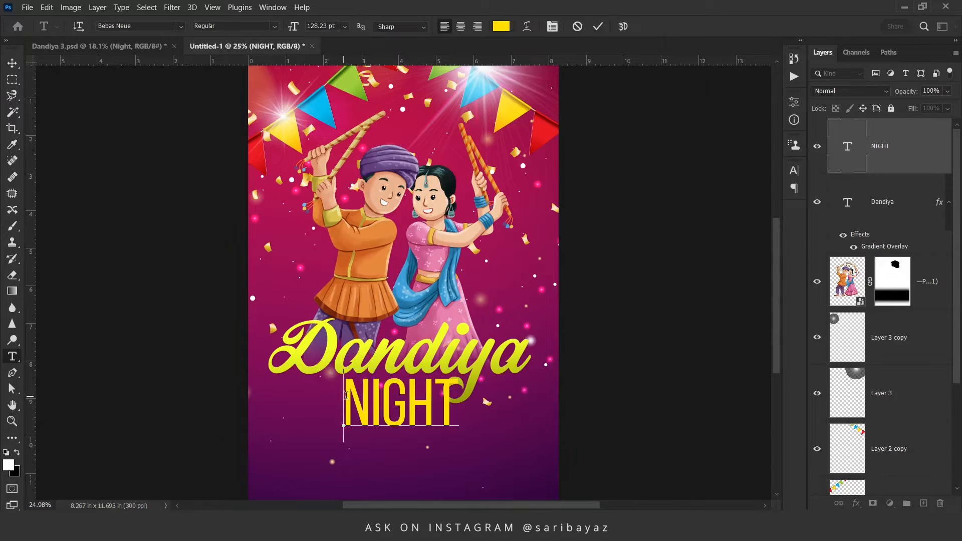
Step: Set the "NIGHT" text to Bebas Neue Regular with a tracking of 40
{"action": "left_click_drag", "start_coordinate": [346, 395], "coordinate": [471, 397]}
{"action": "left_click", "coordinate": [276, 27]}
{"action": "left_click", "coordinate": [236, 40]}
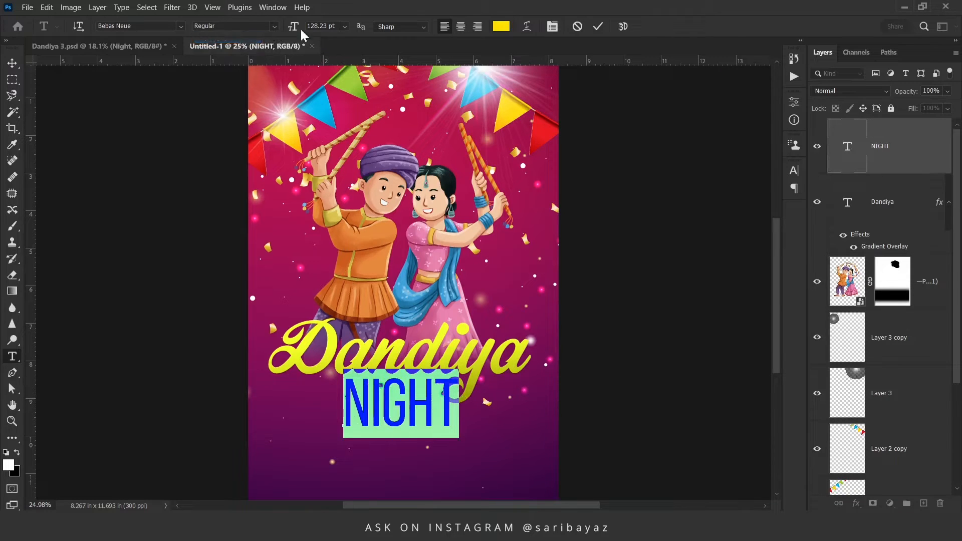
{"action": "left_click", "coordinate": [552, 27]}
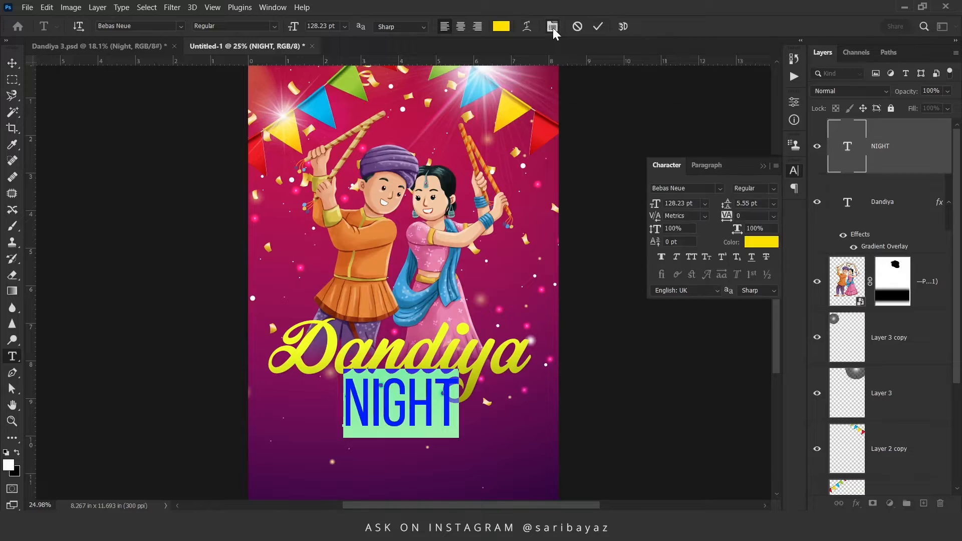
{"action": "mouse_move", "coordinate": [727, 216]}
{"action": "left_mouse_down"}
{"action": "mouse_move", "coordinate": [746, 216]}
{"action": "mouse_move", "coordinate": [728, 217]}
{"action": "left_mouse_up"}
{"action": "left_click", "coordinate": [742, 216]}
{"action": "key", "text": "BackSpace"}
{"action": "key", "text": "BackSpace"}
{"action": "type", "text": "40"}
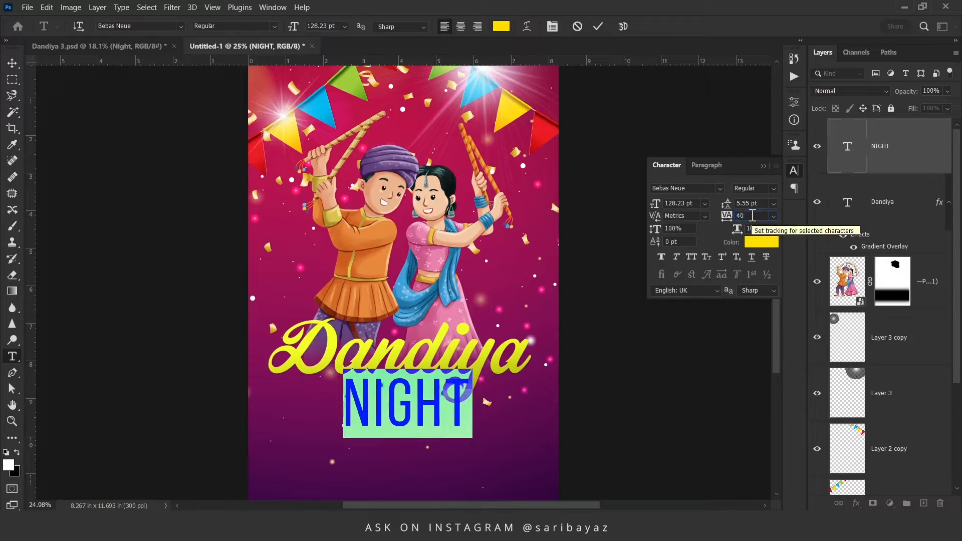
{"action": "left_click", "coordinate": [418, 399]}
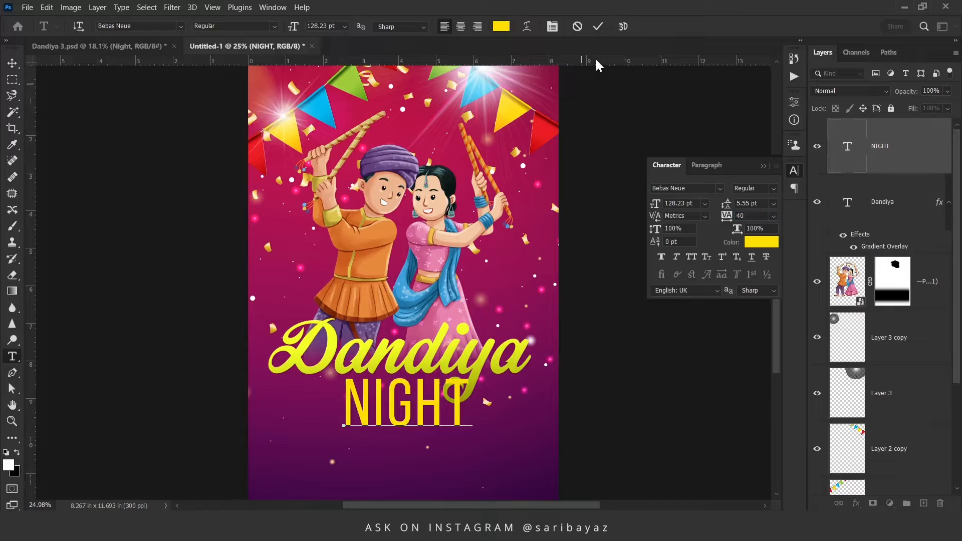
{"action": "left_click", "coordinate": [598, 32]}
{"action": "key", "text": "v"}
{"action": "left_click_drag", "start_coordinate": [424, 324], "coordinate": [403, 261]}
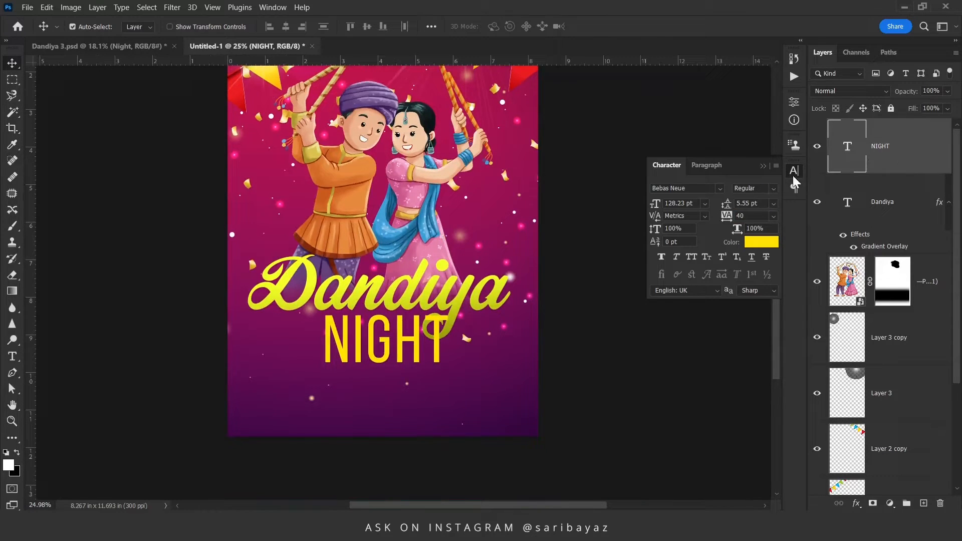
{"action": "left_click", "coordinate": [763, 166]}
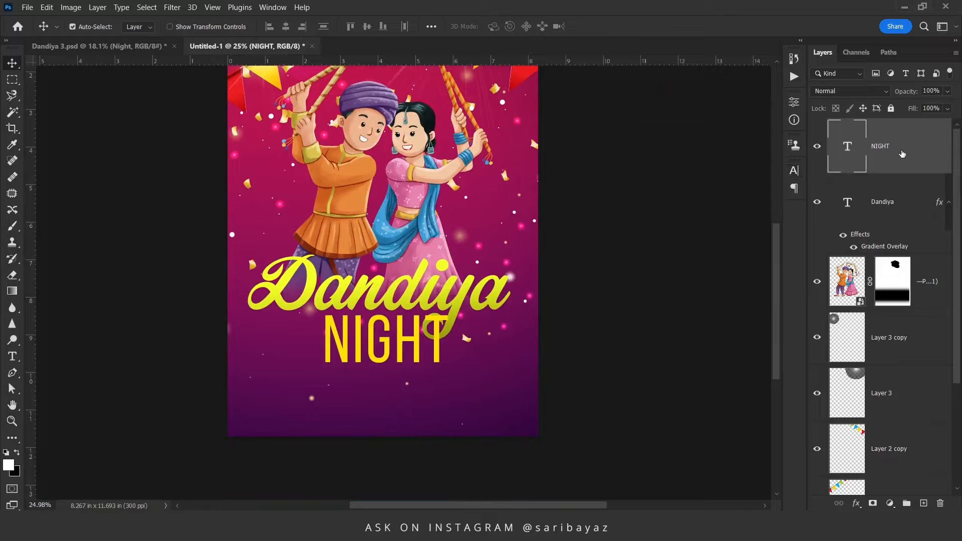
Step: Add a gradient overlay to the "NIGHT" text and set the gradient's starting colour stop to white (ffffff)
{"action": "left_click", "coordinate": [858, 504]}
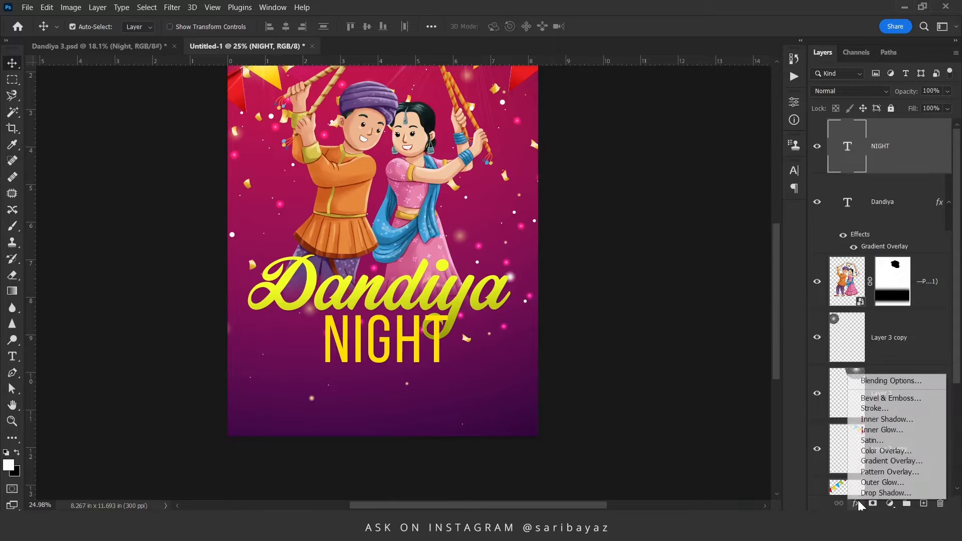
{"action": "left_click", "coordinate": [886, 460]}
{"action": "left_click_drag", "start_coordinate": [666, 144], "coordinate": [700, 96]}
{"action": "left_click", "coordinate": [696, 171]}
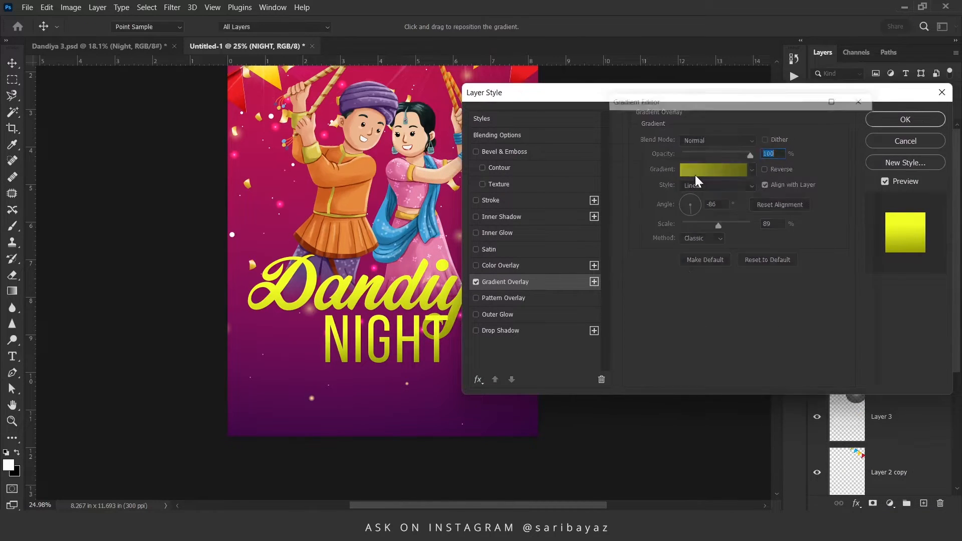
{"action": "left_click", "coordinate": [617, 319]}
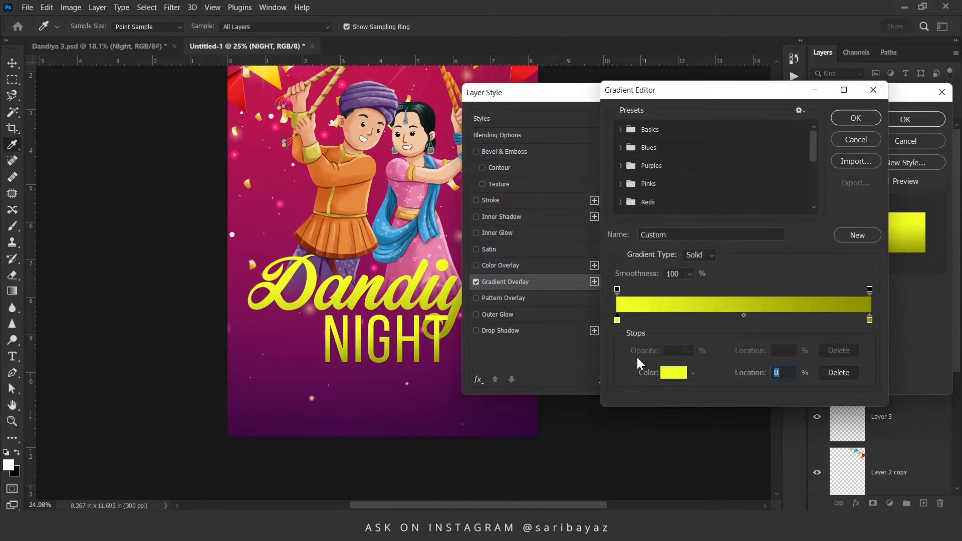
{"action": "left_click", "coordinate": [668, 375]}
{"action": "left_click_drag", "start_coordinate": [510, 160], "coordinate": [472, 150]}
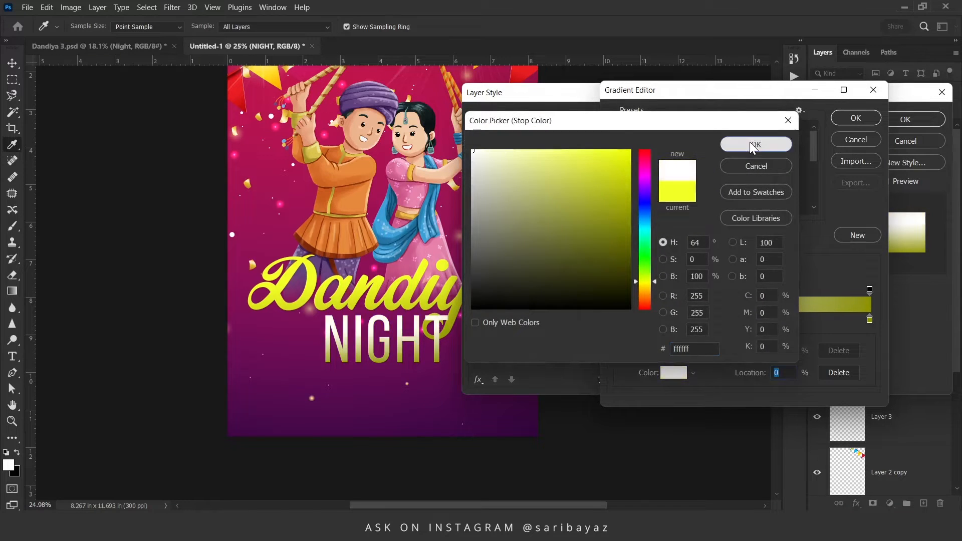
{"action": "left_click", "coordinate": [756, 144]}
Step: Set the end colour stop of the "NIGHT" gradient to a medium grey and accept the gradient
{"action": "left_click", "coordinate": [869, 321]}
{"action": "left_click", "coordinate": [673, 373]}
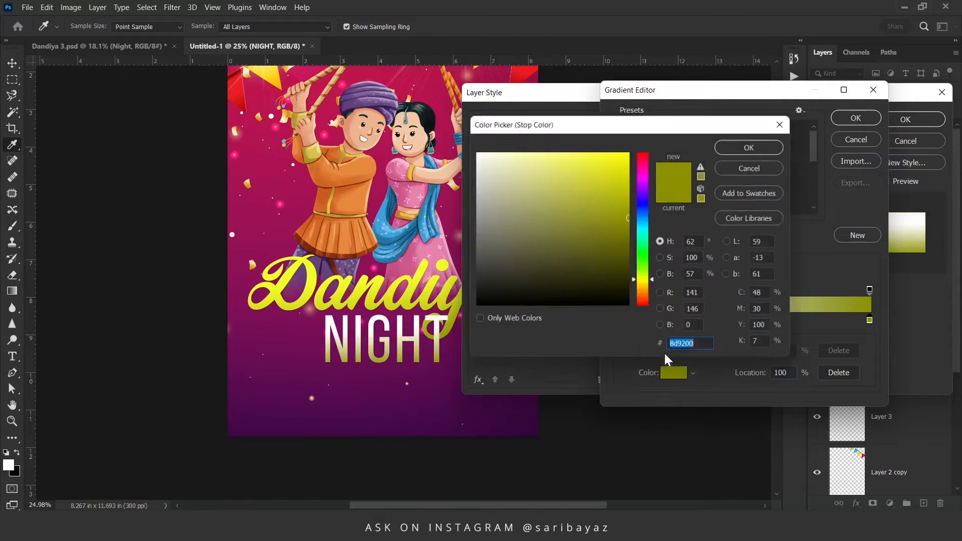
{"action": "mouse_move", "coordinate": [491, 199]}
{"action": "left_mouse_down"}
{"action": "mouse_move", "coordinate": [474, 188]}
{"action": "mouse_move", "coordinate": [467, 200]}
{"action": "mouse_move", "coordinate": [478, 231]}
{"action": "left_mouse_up"}
{"action": "left_click", "coordinate": [755, 145]}
{"action": "left_click", "coordinate": [857, 118]}
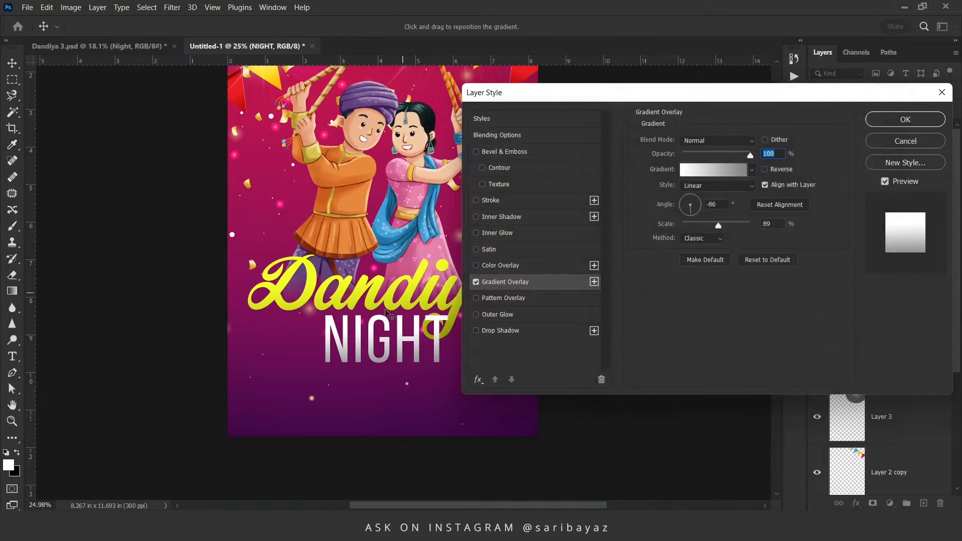
Step: Add a white outside stroke of 5 px to the "NIGHT" text and apply the layer style
{"action": "left_click", "coordinate": [489, 200]}
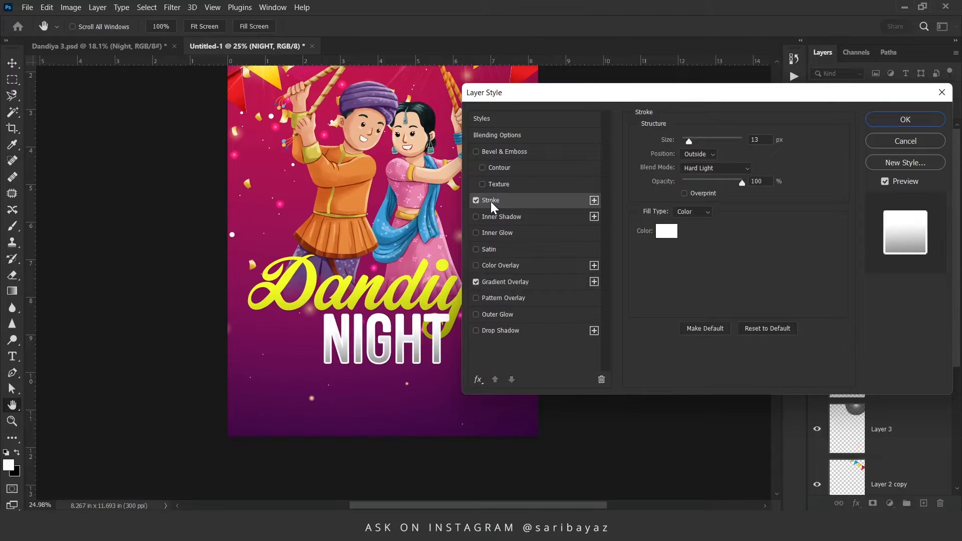
{"action": "left_click", "coordinate": [691, 142]}
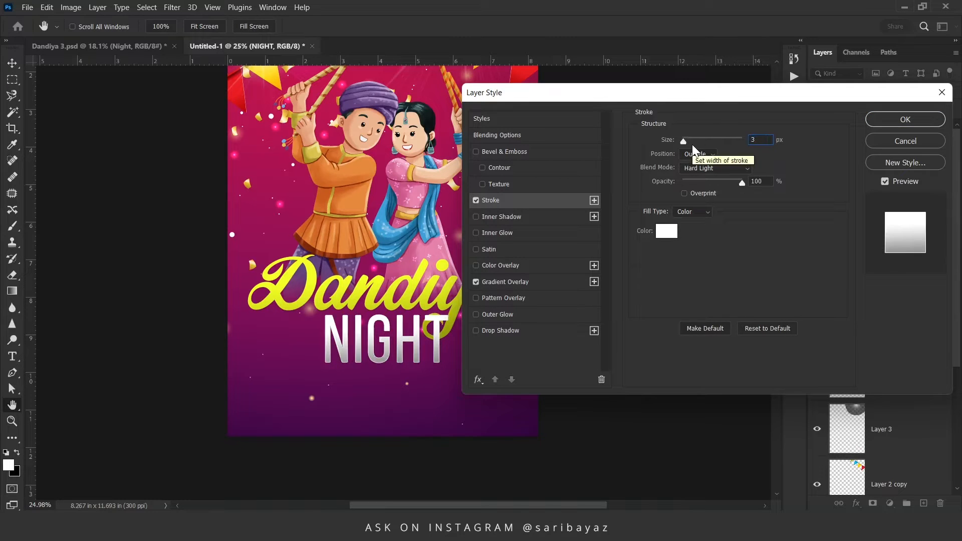
{"action": "type", "text": "3"}
{"action": "left_click_drag", "start_coordinate": [763, 141], "coordinate": [696, 150]}
{"action": "type", "text": "5"}
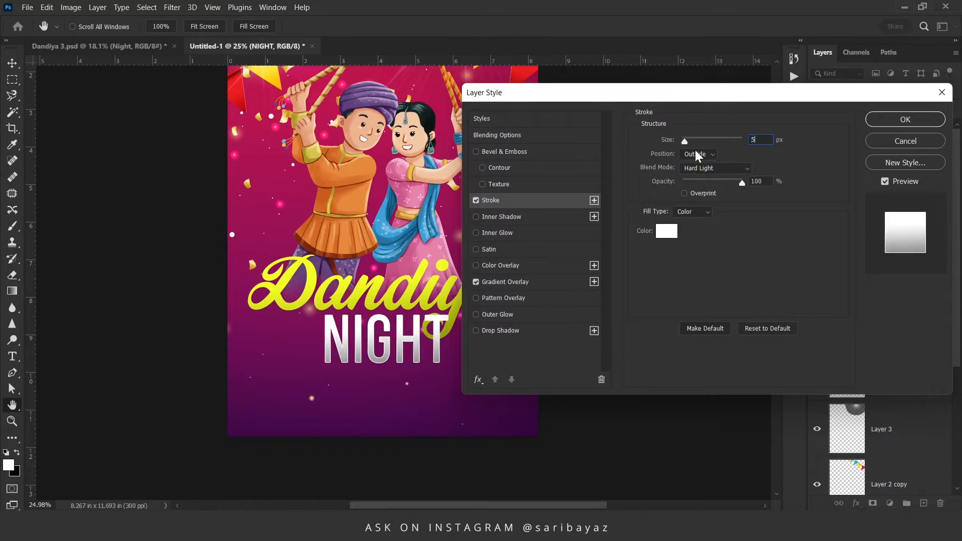
{"action": "left_click", "coordinate": [763, 260]}
{"action": "left_click", "coordinate": [905, 120]}
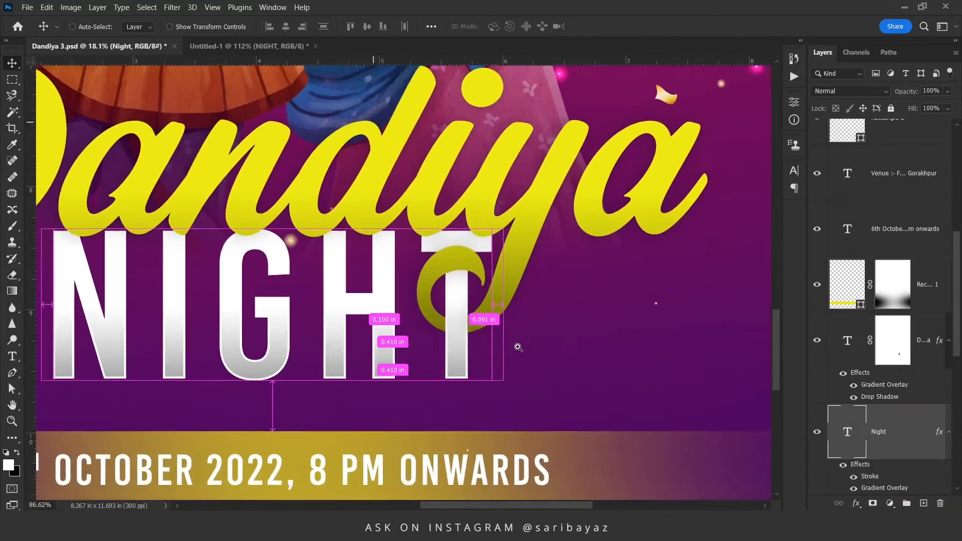
Step: Move the "NIGHT" layer beneath the "Dandiya" layer so the tail of the "y" overlaps the "T"
{"action": "scroll", "coordinate": [488, 221], "scroll_direction": "up", "scroll_amount": 2}
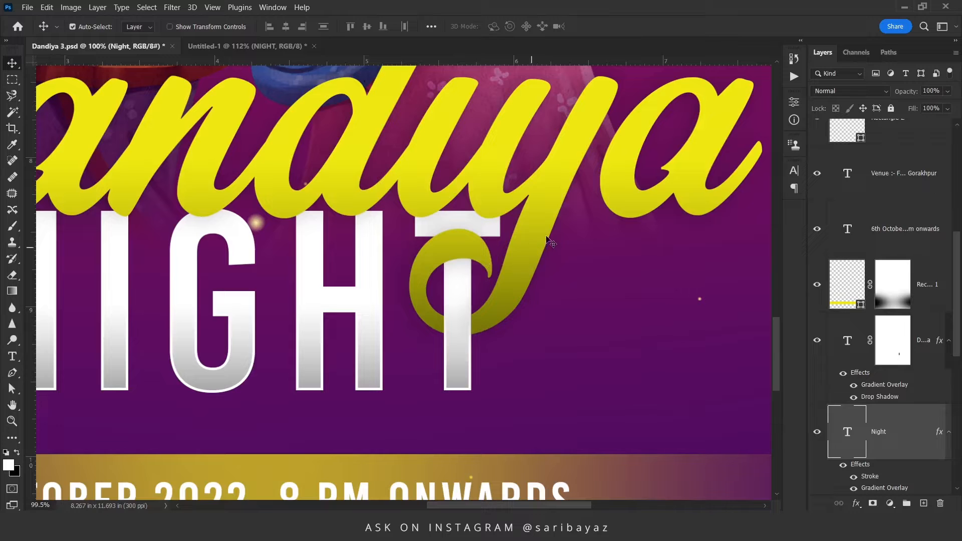
{"action": "left_click", "coordinate": [254, 45]}
{"action": "scroll", "coordinate": [447, 287], "scroll_direction": "up", "scroll_amount": 3}
{"action": "left_click", "coordinate": [882, 237]}
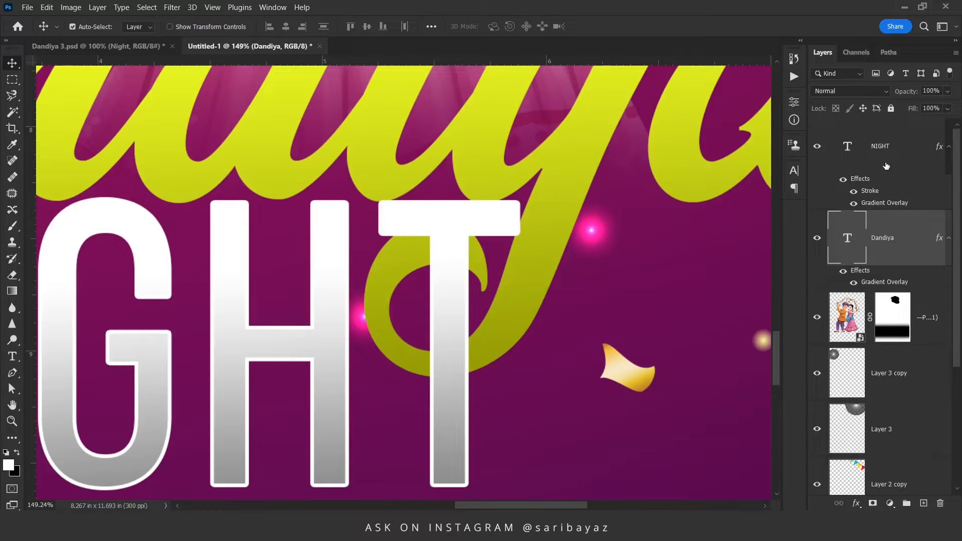
{"action": "left_click", "coordinate": [464, 221]}
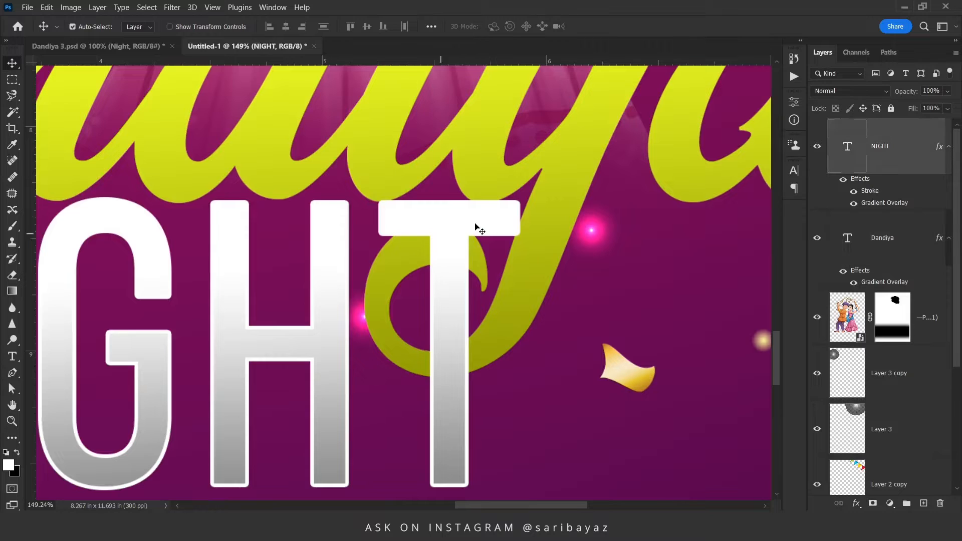
{"action": "left_click", "coordinate": [817, 146]}
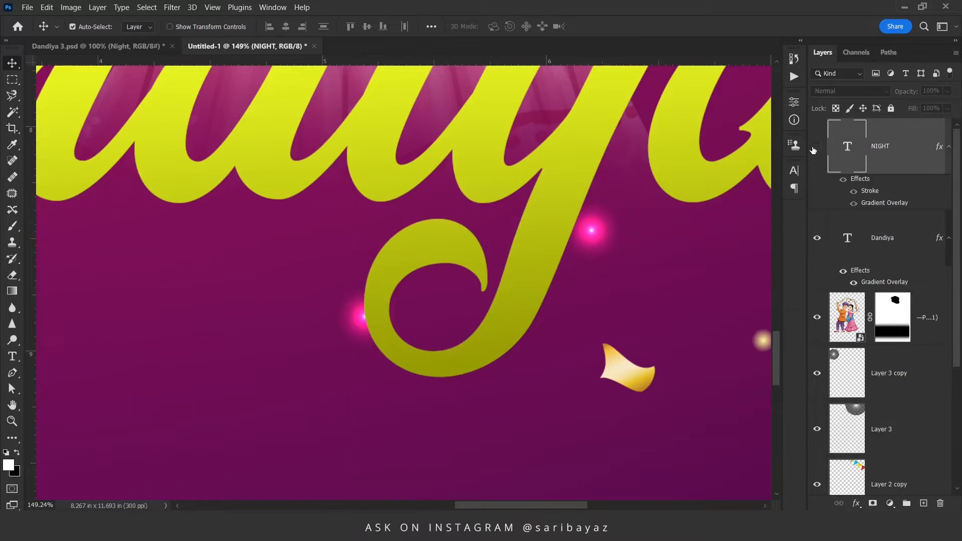
{"action": "left_click", "coordinate": [817, 146]}
{"action": "left_click_drag", "start_coordinate": [878, 168], "coordinate": [892, 278]}
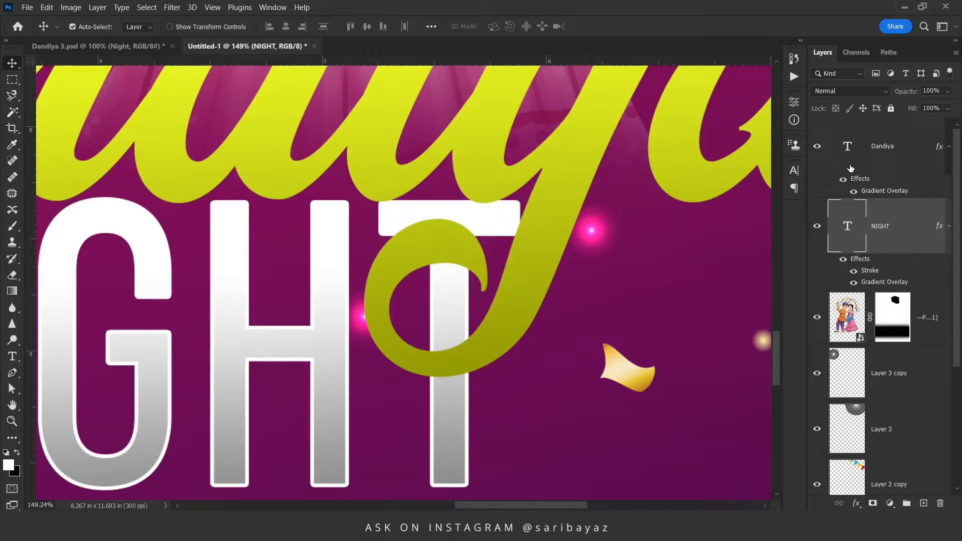
Step: Add a layer mask to the "Dandiya" text layer
{"action": "left_click", "coordinate": [827, 149]}
{"action": "left_click", "coordinate": [817, 146]}
{"action": "left_click", "coordinate": [817, 146]}
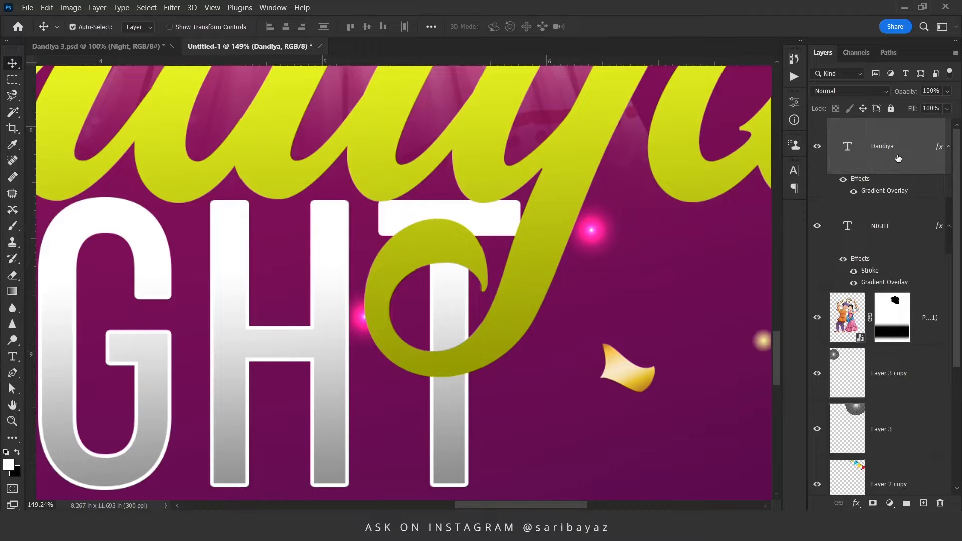
{"action": "left_click", "coordinate": [873, 503]}
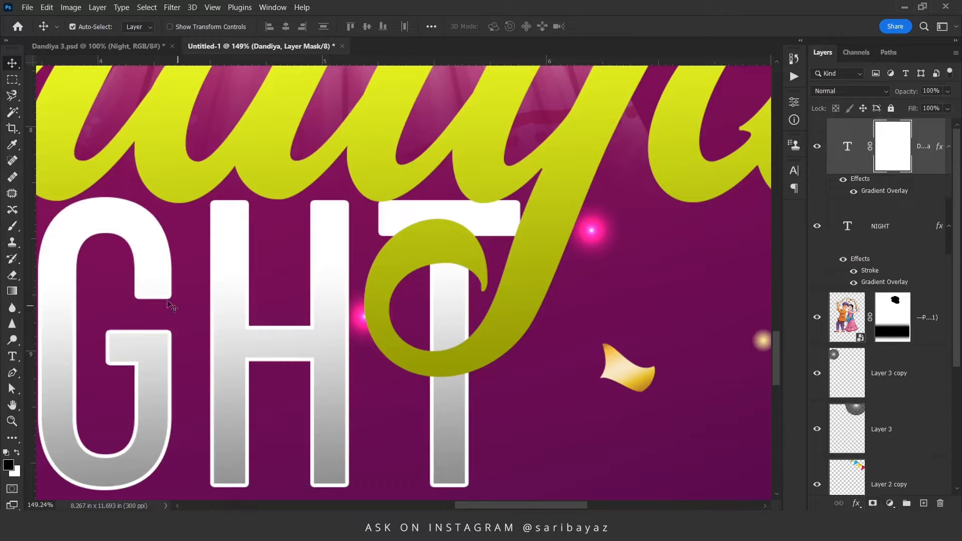
Step: Prepare a round brush with 100% hardness and a size of 44 px for painting on the "Dandiya" mask
{"action": "left_click", "coordinate": [12, 226]}
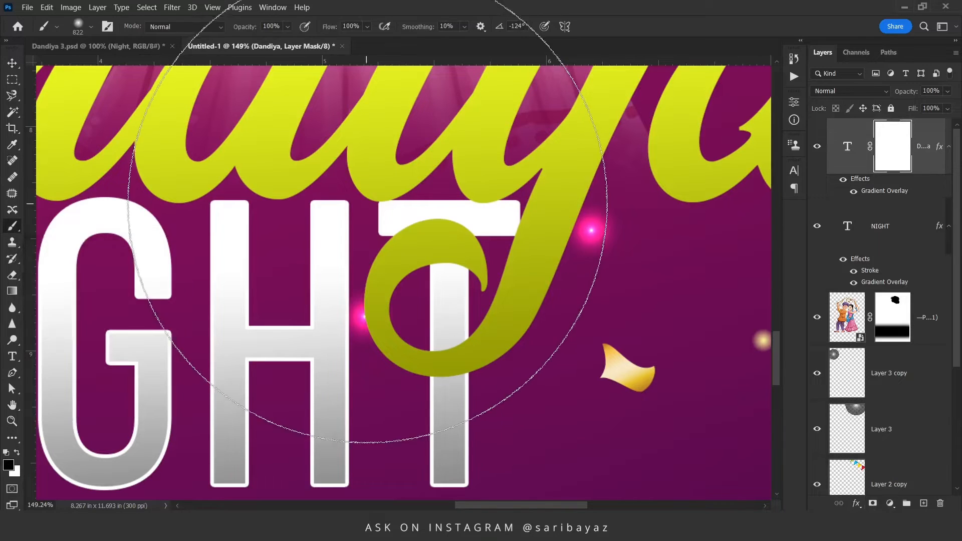
{"action": "right_click", "coordinate": [420, 195]}
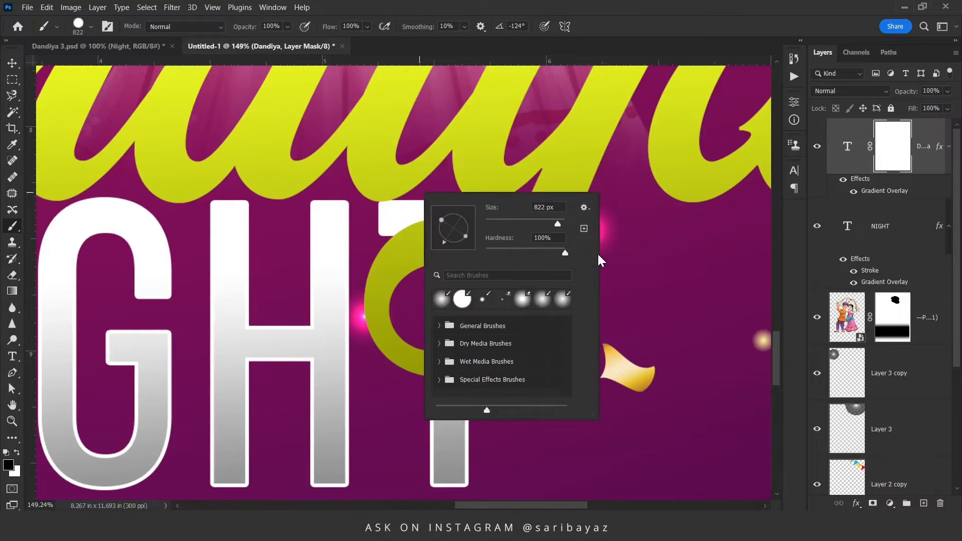
{"action": "left_click_drag", "start_coordinate": [606, 260], "coordinate": [609, 261]}
{"action": "left_click", "coordinate": [889, 150]}
{"action": "left_click_drag", "start_coordinate": [510, 262], "coordinate": [188, 266]}
{"action": "mouse_move", "coordinate": [451, 409]}
{"action": "left_mouse_down"}
{"action": "mouse_move", "coordinate": [417, 400]}
{"action": "mouse_move", "coordinate": [451, 413]}
{"action": "left_mouse_up"}
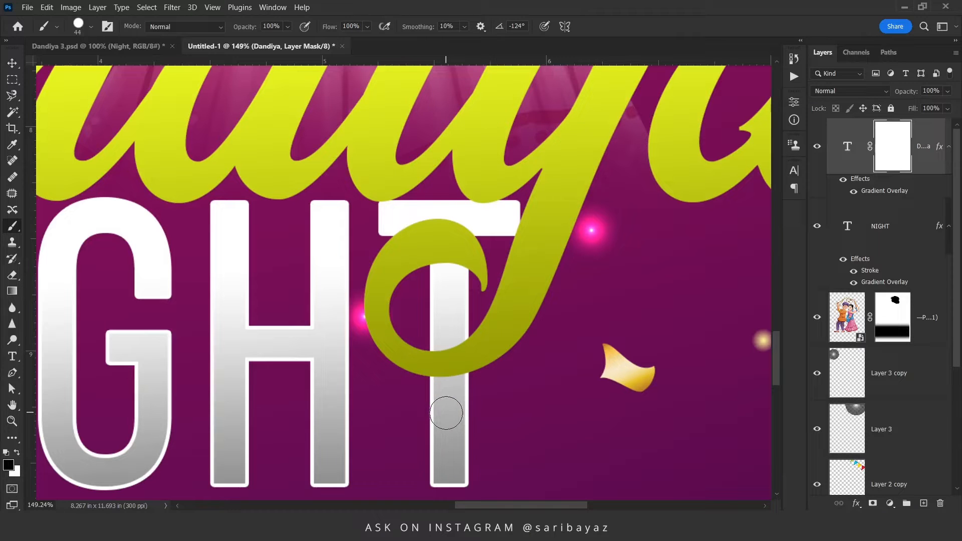
Step: Paint black on the "Dandiya" mask where the "y" tail's lower curve crosses the "T" stem, bringing the stem in front
{"action": "left_click_drag", "start_coordinate": [447, 407], "coordinate": [448, 304]}
{"action": "scroll", "coordinate": [454, 371], "scroll_direction": "up", "scroll_amount": 4}
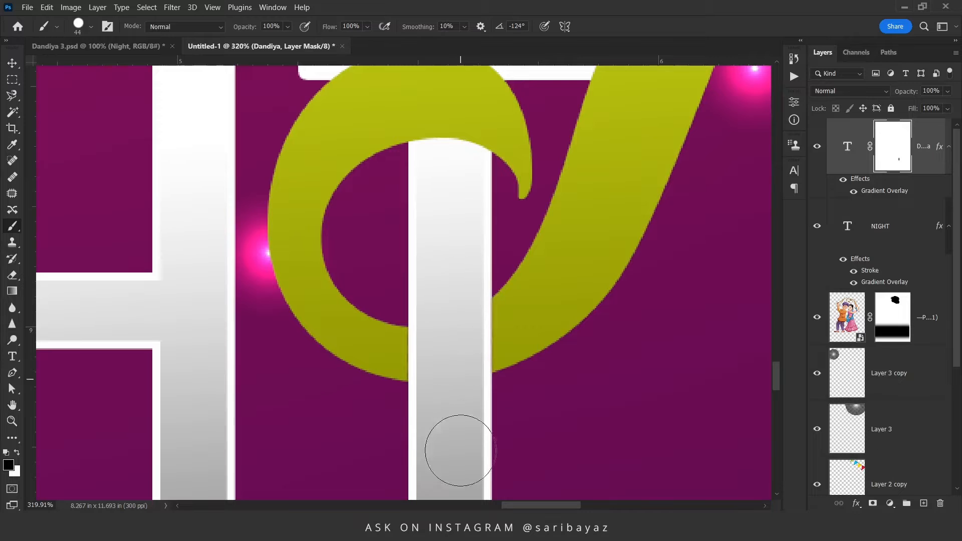
{"action": "scroll", "coordinate": [482, 315], "scroll_direction": "down", "scroll_amount": 3}
{"action": "scroll", "coordinate": [482, 316], "scroll_direction": "down", "scroll_amount": 7}
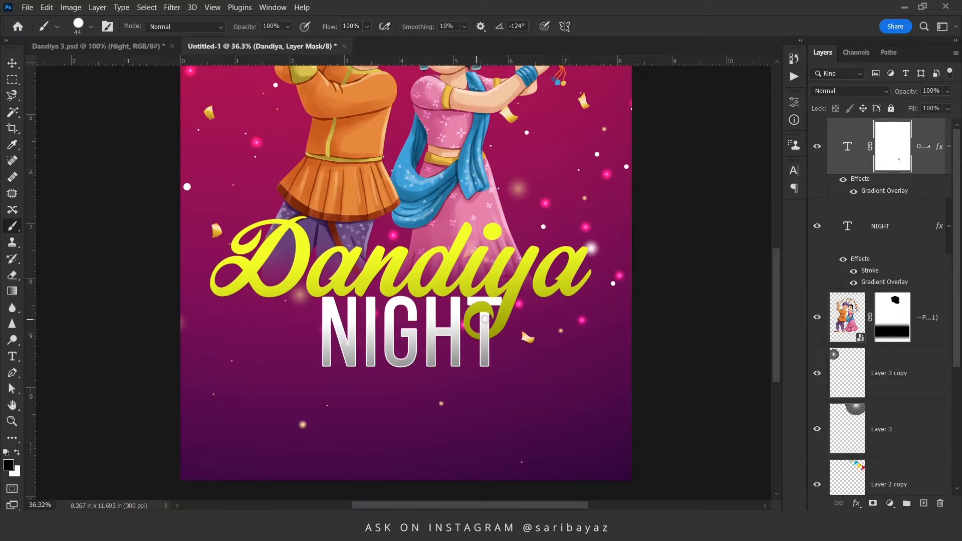
{"action": "scroll", "coordinate": [498, 333], "scroll_direction": "up", "scroll_amount": 1}
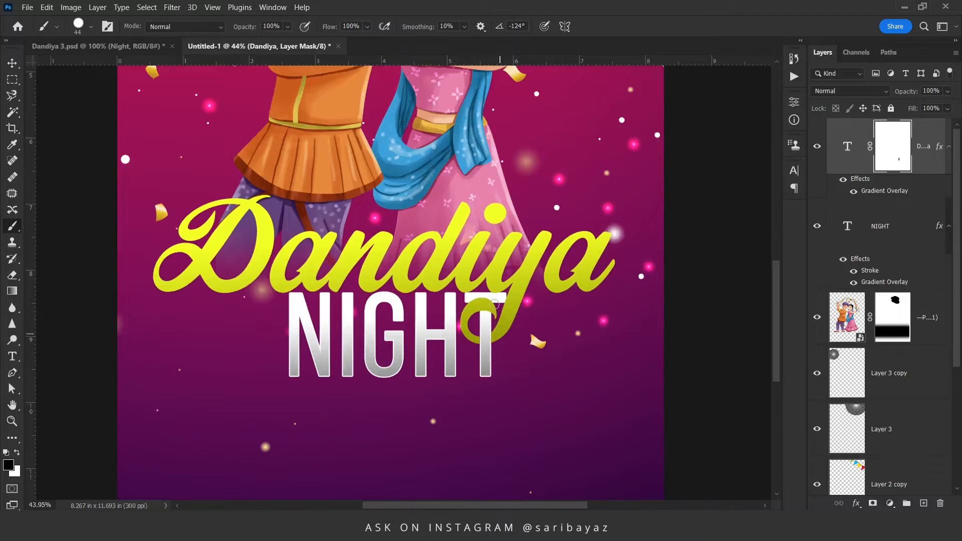
Step: Add the text "6th October 2022, 8 Pm onwards" in white Bebas Kai Regular below "NIGHT"
{"action": "left_click", "coordinate": [12, 63]}
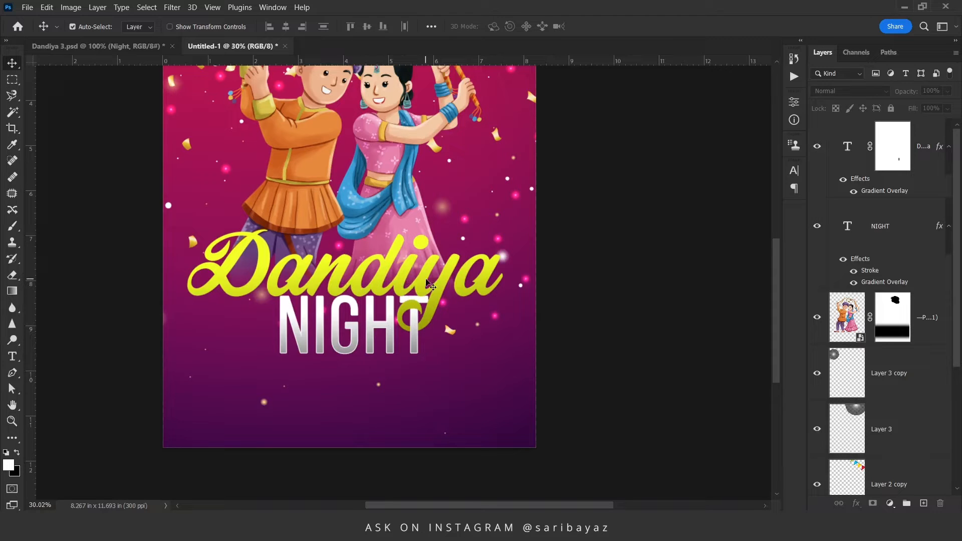
{"action": "left_click", "coordinate": [14, 357]}
{"action": "left_click", "coordinate": [284, 403]}
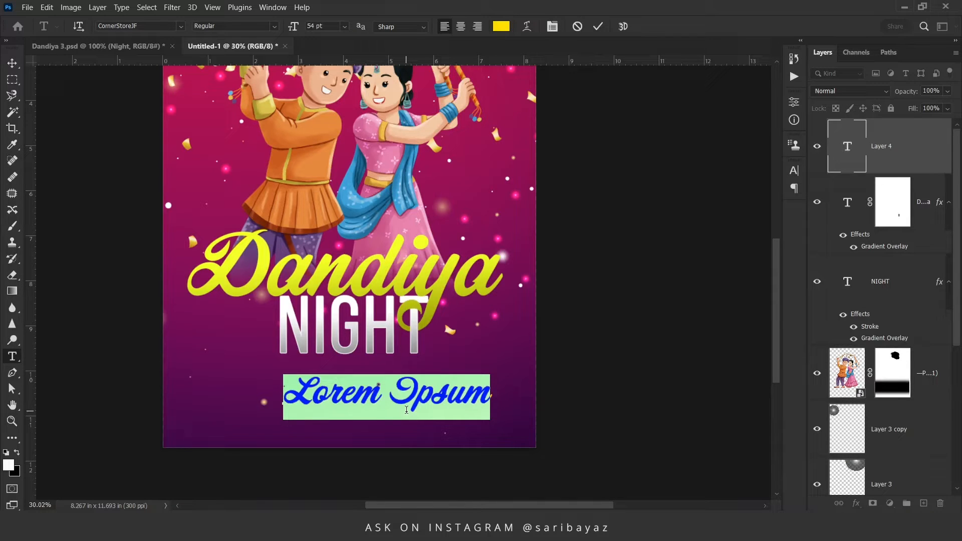
{"action": "type", "text": "6th October 2022, 8 Pm onwards"}
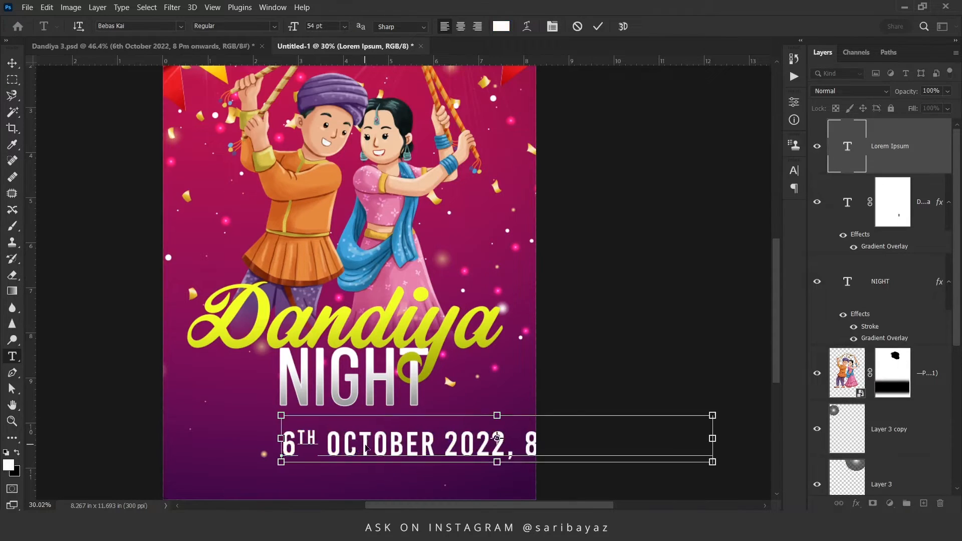
Step: Set the font size of the whole date line to 20 pt
{"action": "key", "text": "ctrl+a"}
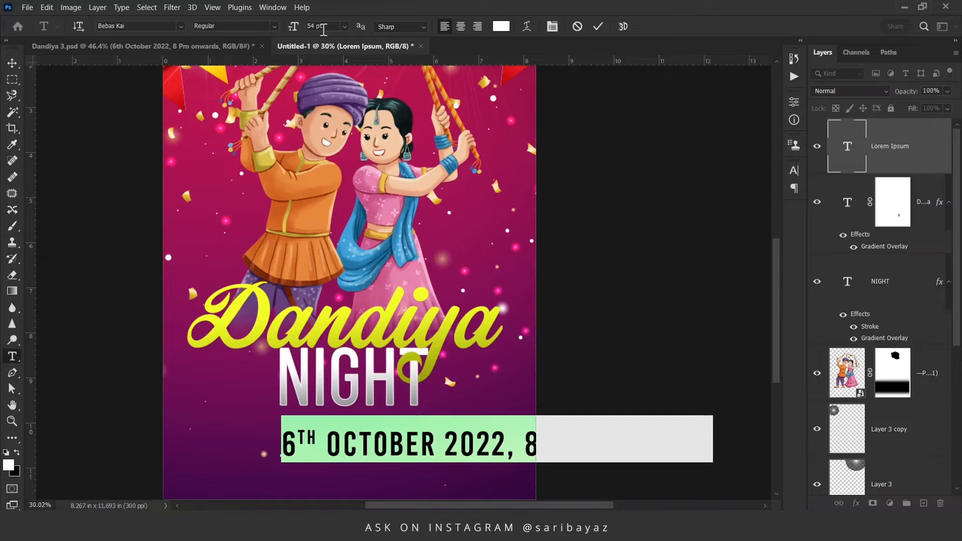
{"action": "left_click", "coordinate": [323, 29]}
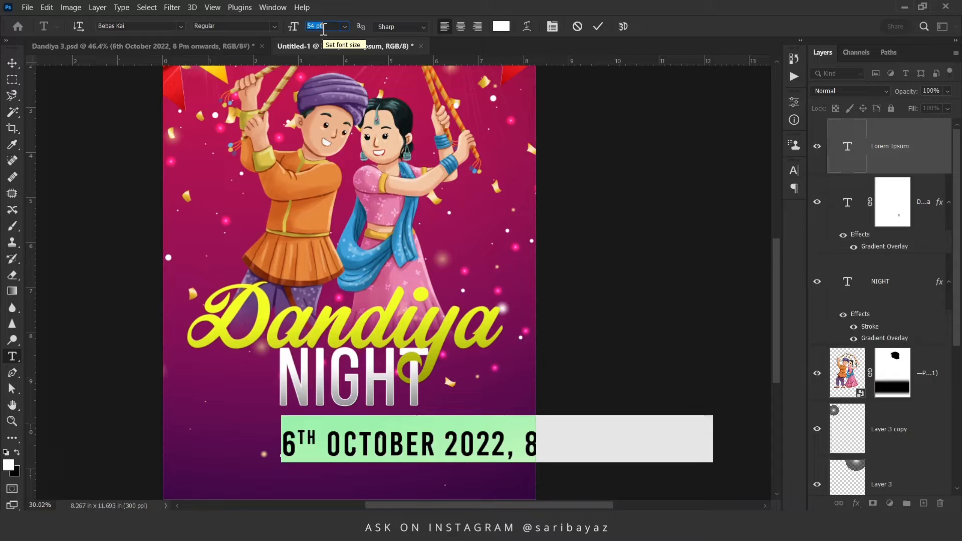
{"action": "type", "text": "20"}
{"action": "key", "text": "Return"}
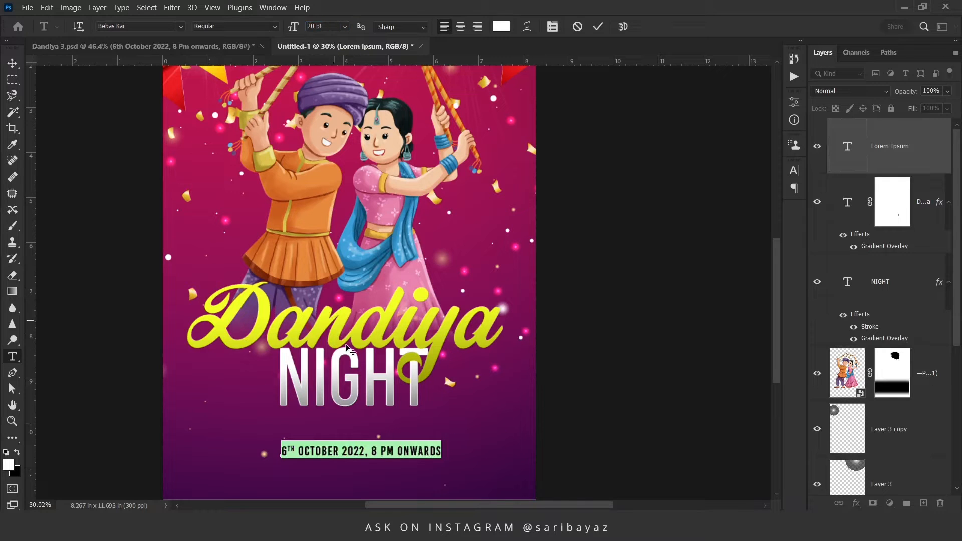
Step: Append "6TH" to the end of the date line after "onwards"
{"action": "scroll", "coordinate": [368, 379], "scroll_direction": "down", "scroll_amount": 2}
{"action": "scroll", "coordinate": [368, 379], "scroll_direction": "down", "scroll_amount": 2}
{"action": "scroll", "coordinate": [346, 399], "scroll_direction": "up", "scroll_amount": 4}
{"action": "left_click", "coordinate": [307, 385]}
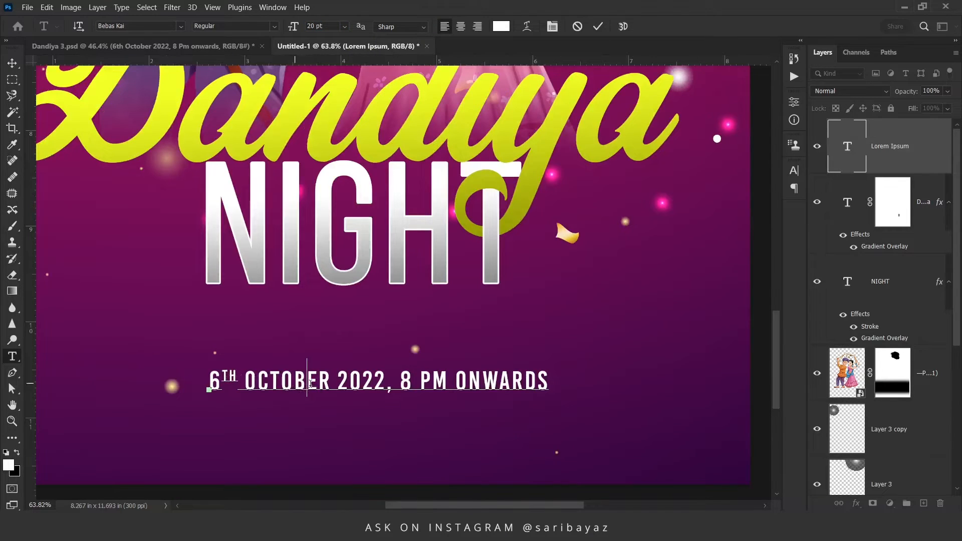
{"action": "left_click_drag", "start_coordinate": [338, 385], "coordinate": [518, 383]}
{"action": "left_click", "coordinate": [236, 380]}
{"action": "left_click_drag", "start_coordinate": [222, 377], "coordinate": [235, 376]}
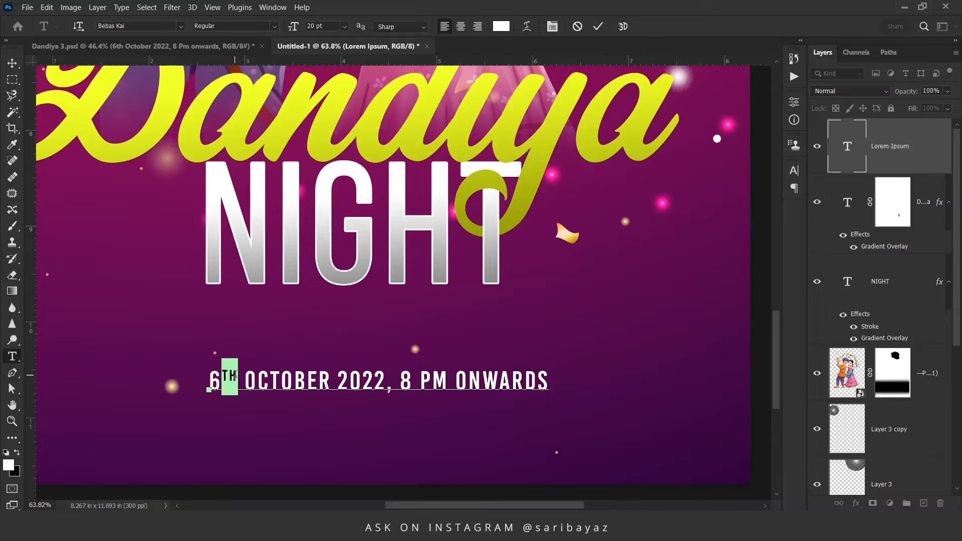
{"action": "left_click", "coordinate": [548, 382]}
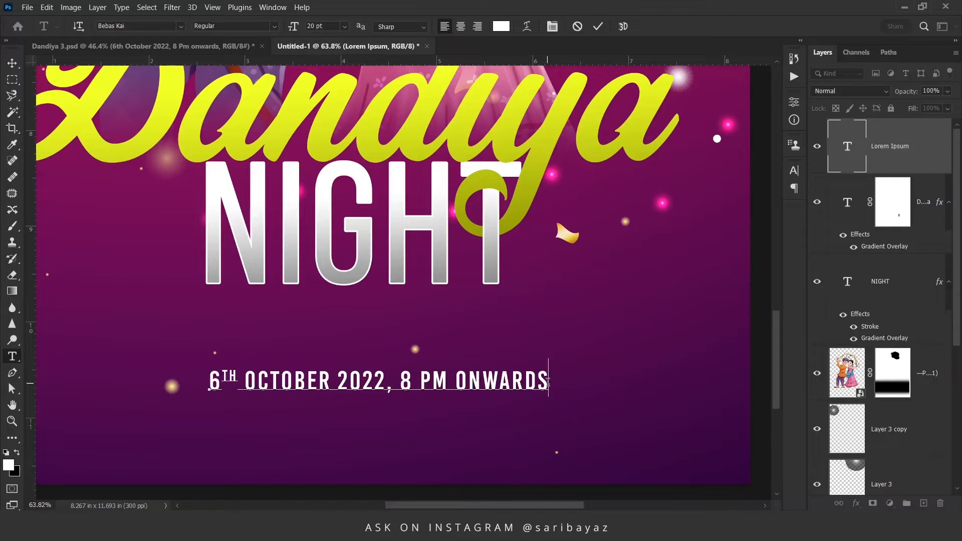
{"action": "type", "text": "6YH"}
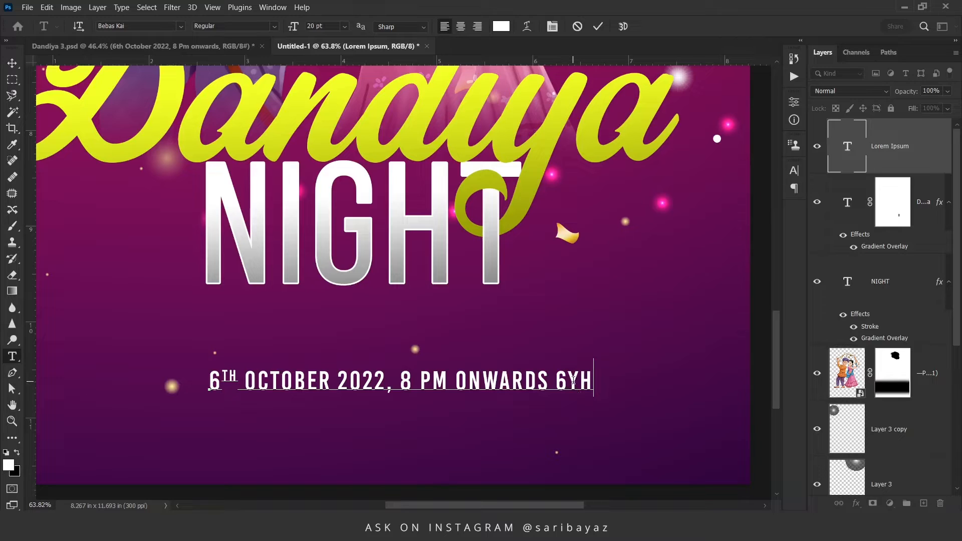
{"action": "key", "text": "shift+Left"}
{"action": "type", "text": "T"}
Step: Format the "TH" of the "6TH" at the end of the date line as superscript
{"action": "left_click_drag", "start_coordinate": [567, 382], "coordinate": [591, 379]}
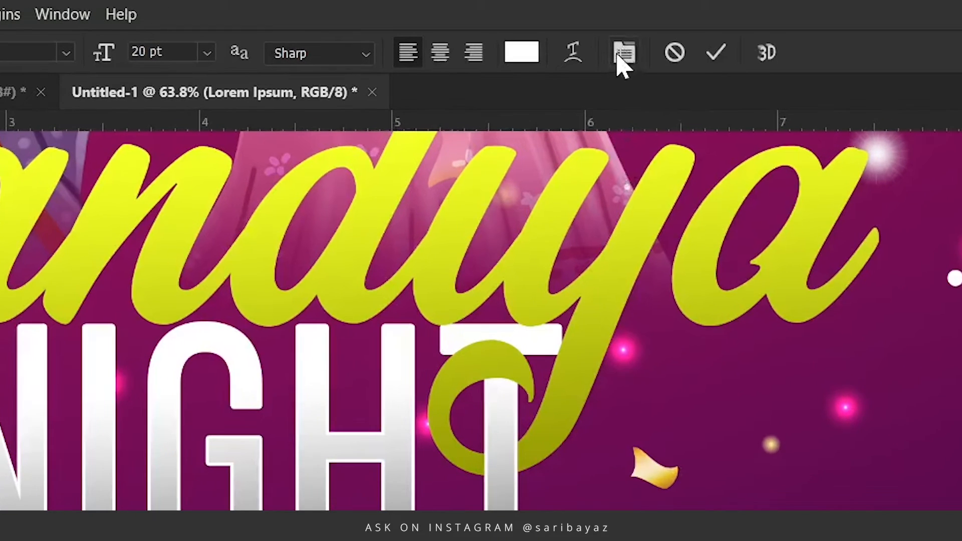
{"action": "left_click", "coordinate": [625, 54]}
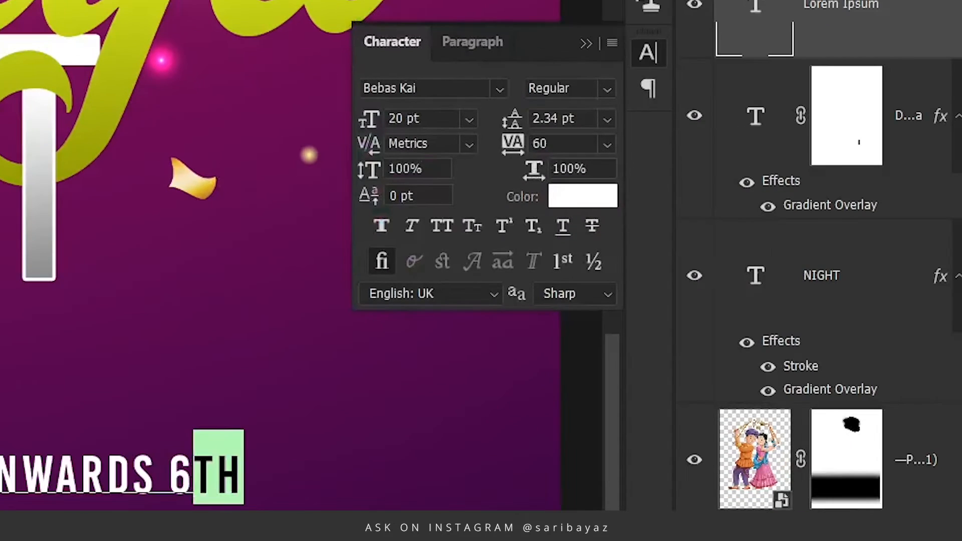
{"action": "left_click", "coordinate": [506, 230]}
{"action": "left_click", "coordinate": [165, 473]}
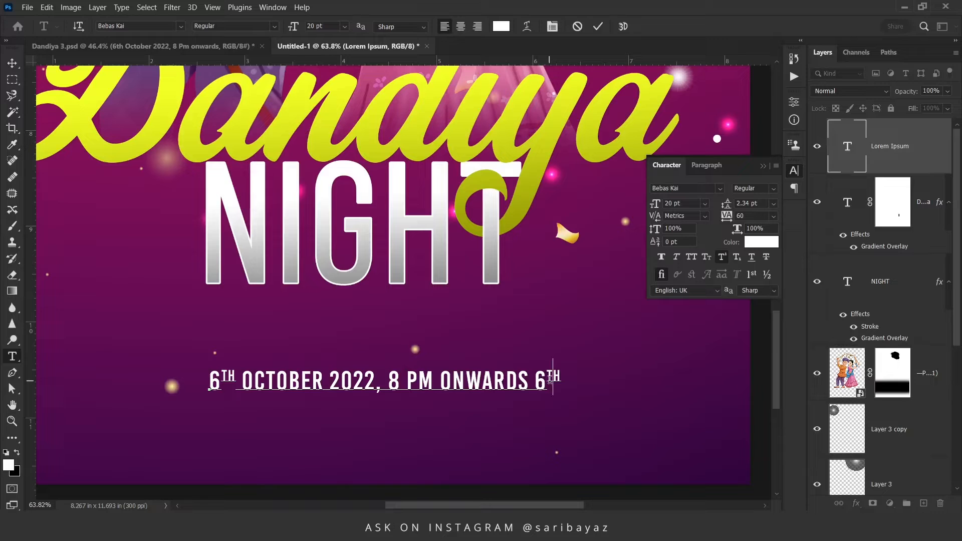
Step: Delete the trailing "6TH" after "onwards" and commit the date line text
{"action": "left_click_drag", "start_coordinate": [533, 378], "coordinate": [581, 380]}
{"action": "key", "text": "BackSpace"}
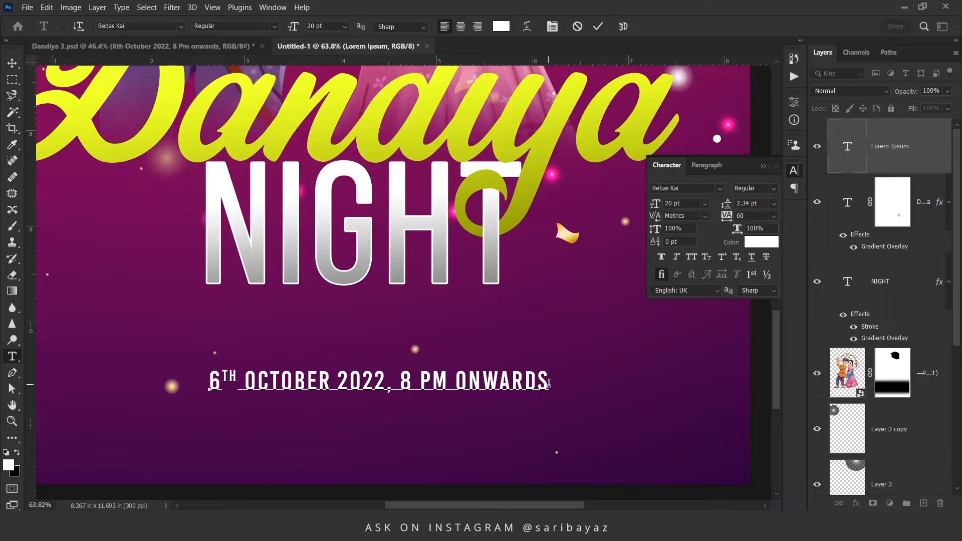
{"action": "left_click", "coordinate": [434, 385]}
{"action": "left_click", "coordinate": [599, 27]}
Step: Move the date line slightly up and sideways to sit centred under the "NIGHT" title
{"action": "scroll", "coordinate": [443, 322], "scroll_direction": "down", "scroll_amount": 4}
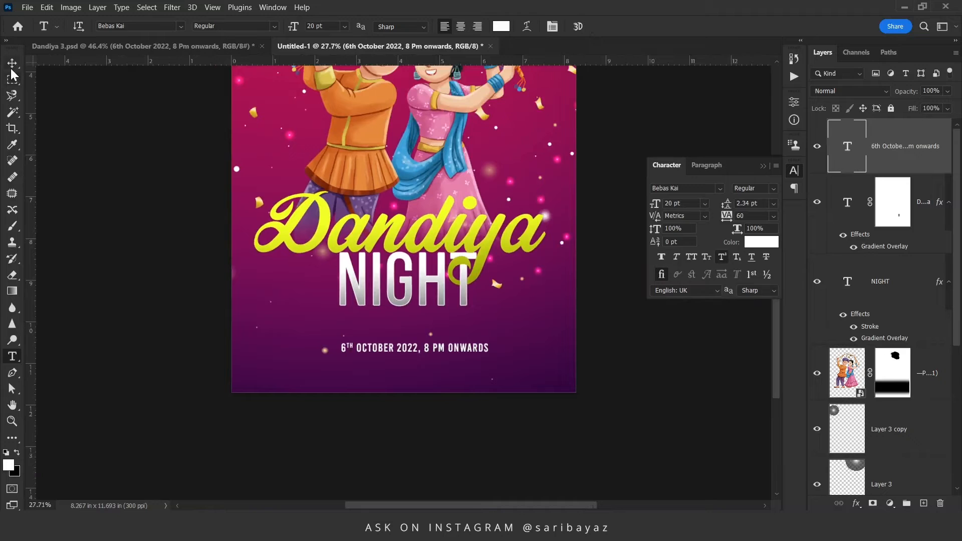
{"action": "left_click", "coordinate": [11, 70]}
{"action": "left_click_drag", "start_coordinate": [550, 212], "coordinate": [501, 239]}
{"action": "left_click", "coordinate": [763, 166]}
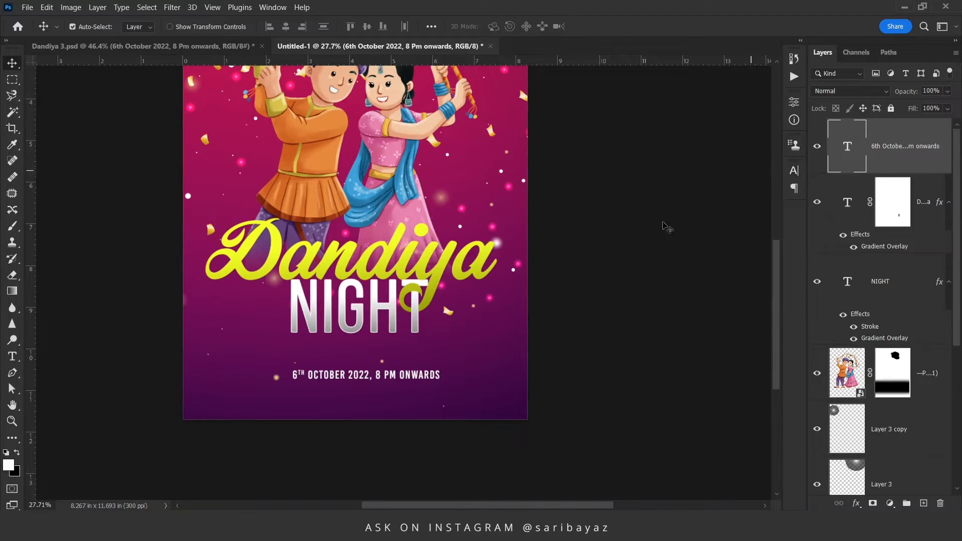
{"action": "left_click", "coordinate": [639, 244]}
{"action": "left_click_drag", "start_coordinate": [393, 381], "coordinate": [384, 370]}
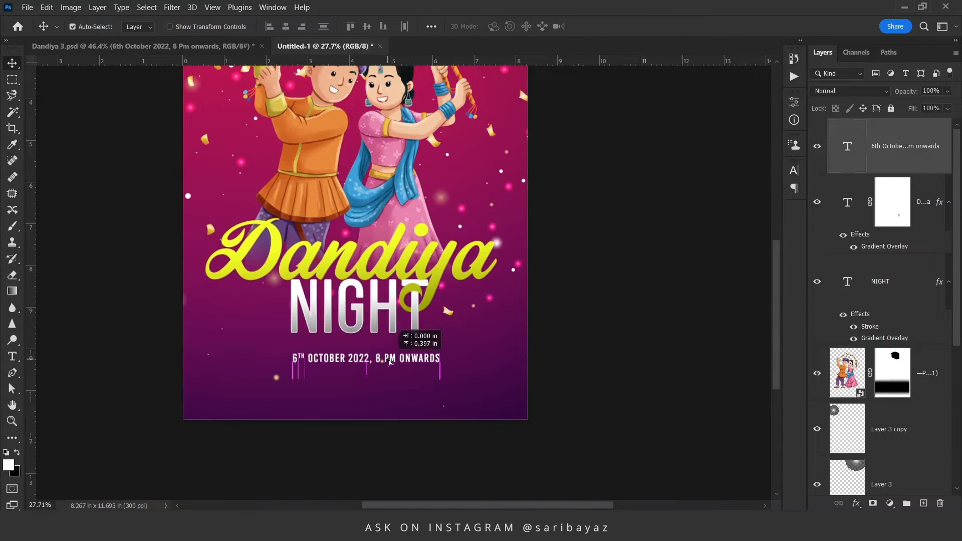
Step: Draw a rectangle shape about 1881 by 206 px over the date line below "NIGHT"
{"action": "key", "text": "u"}
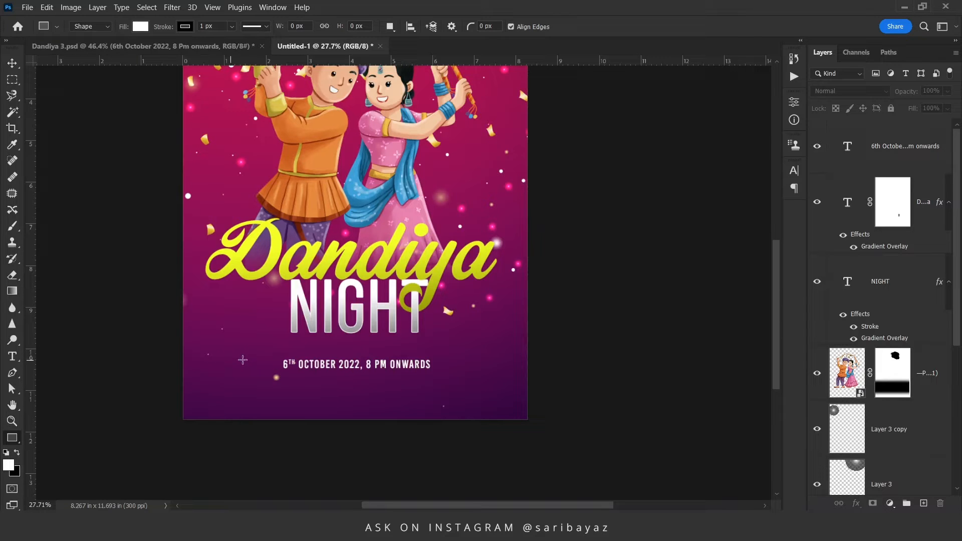
{"action": "left_click_drag", "start_coordinate": [221, 349], "coordinate": [476, 384]}
{"action": "left_click_drag", "start_coordinate": [471, 380], "coordinate": [483, 379]}
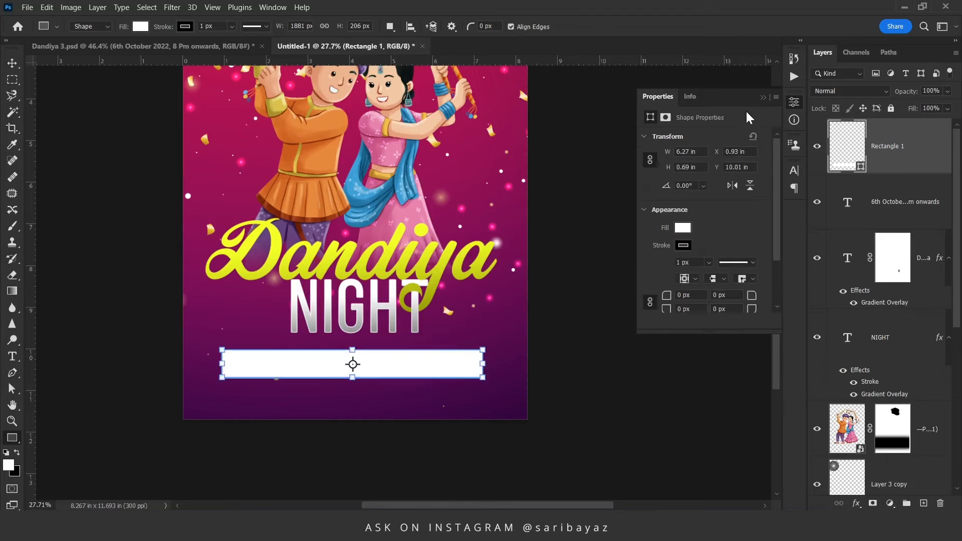
{"action": "left_click", "coordinate": [763, 97]}
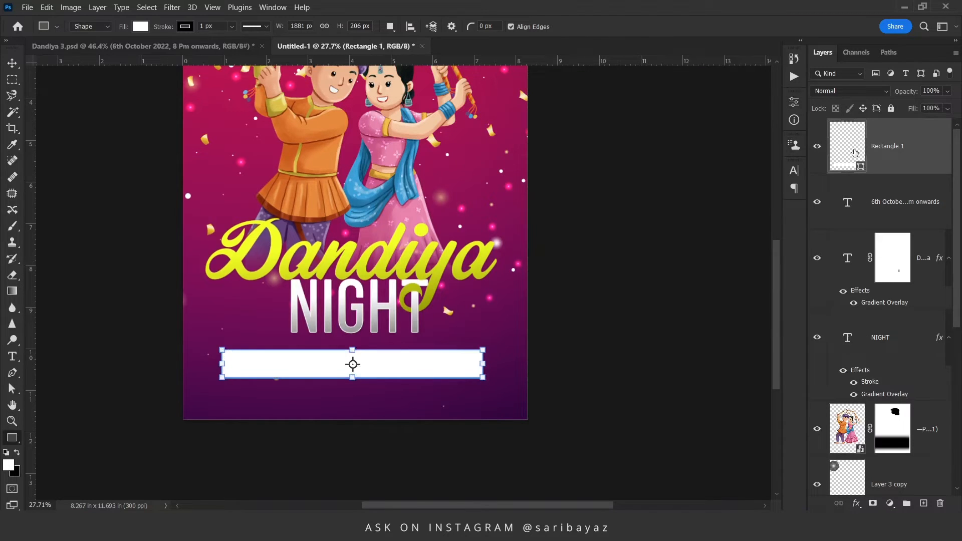
Step: Fill the rectangle with the bright yellow sampled from the "Dandiya" lettering
{"action": "double_click", "coordinate": [854, 152]}
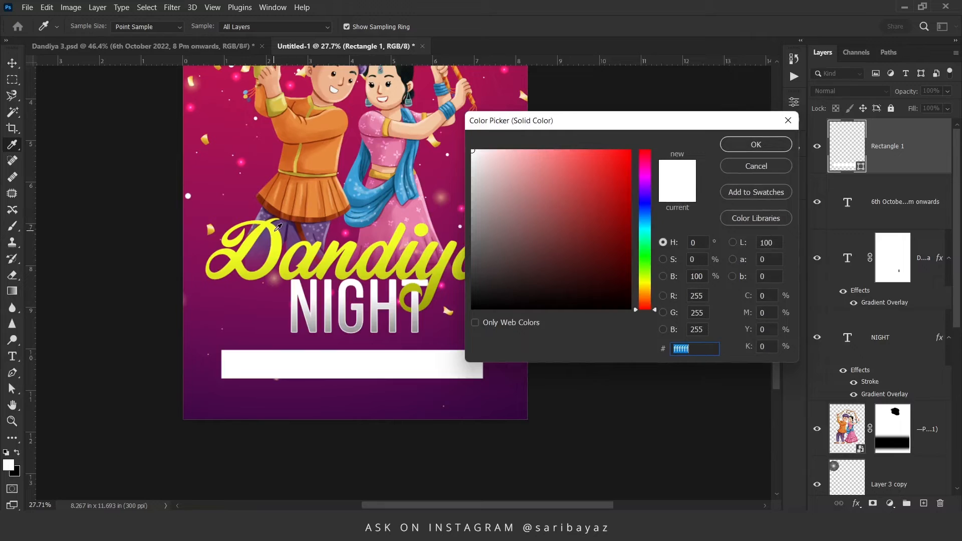
{"action": "left_click", "coordinate": [277, 229]}
{"action": "left_click", "coordinate": [759, 145]}
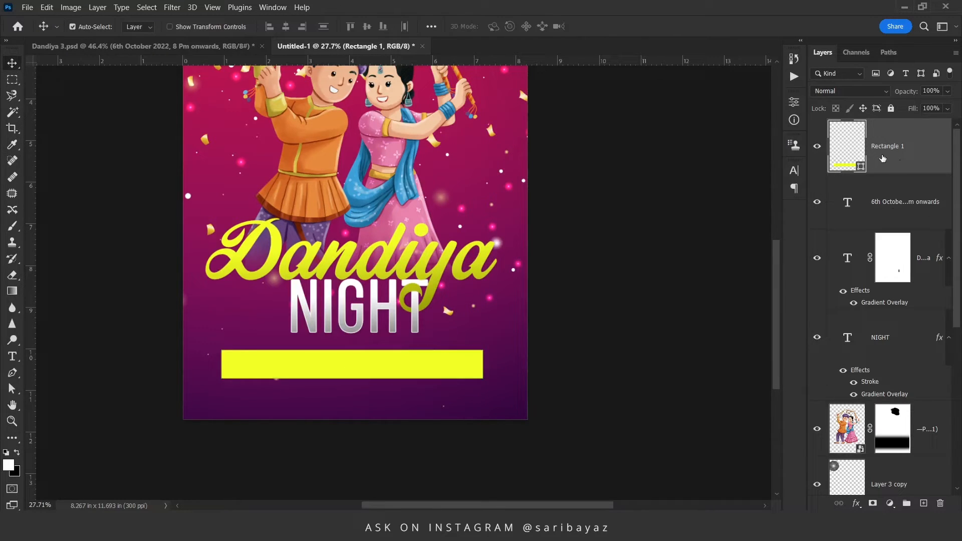
Step: Place the yellow rectangle's layer directly beneath the date text layer
{"action": "left_click", "coordinate": [817, 147]}
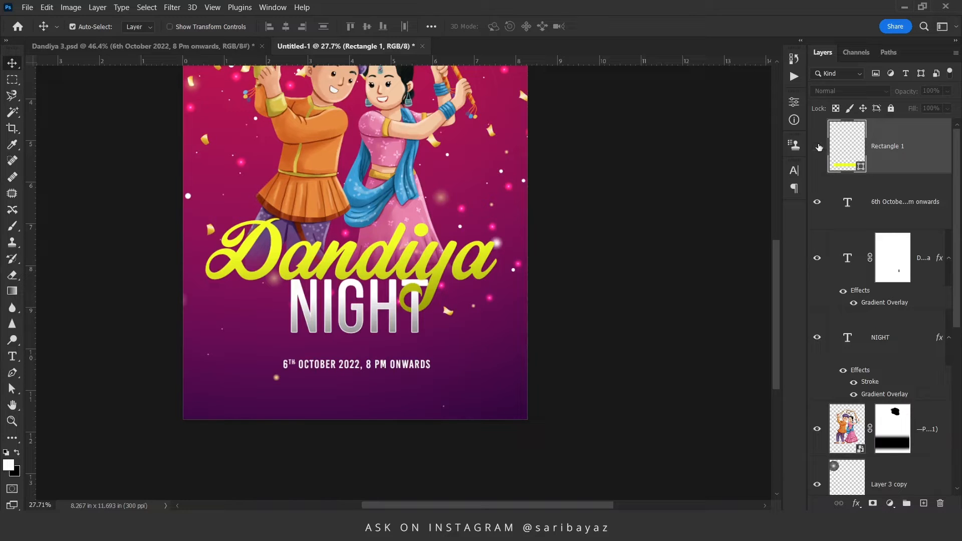
{"action": "left_click", "coordinate": [818, 146]}
{"action": "left_click_drag", "start_coordinate": [914, 164], "coordinate": [907, 218]}
{"action": "scroll", "coordinate": [343, 340], "scroll_direction": "up", "scroll_amount": 5}
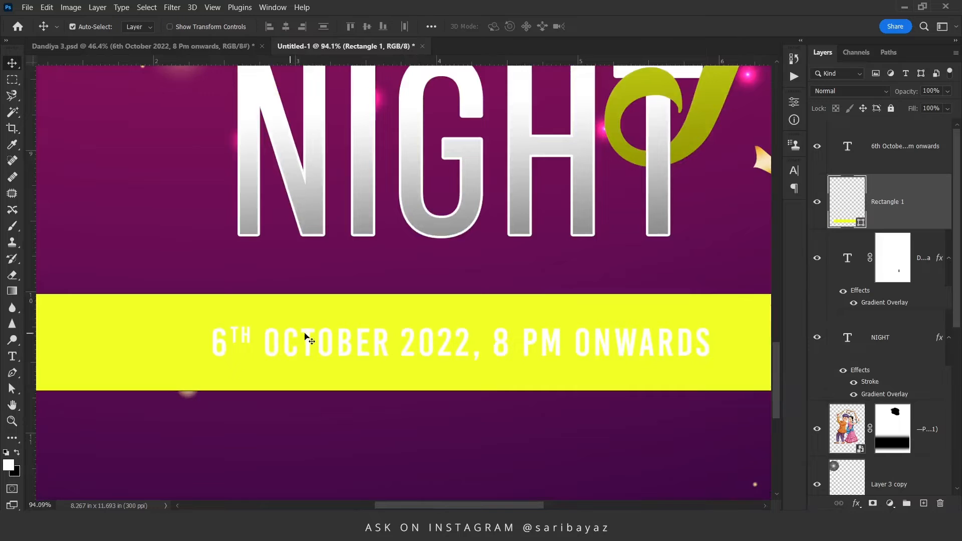
{"action": "scroll", "coordinate": [313, 356], "scroll_direction": "down", "scroll_amount": 4}
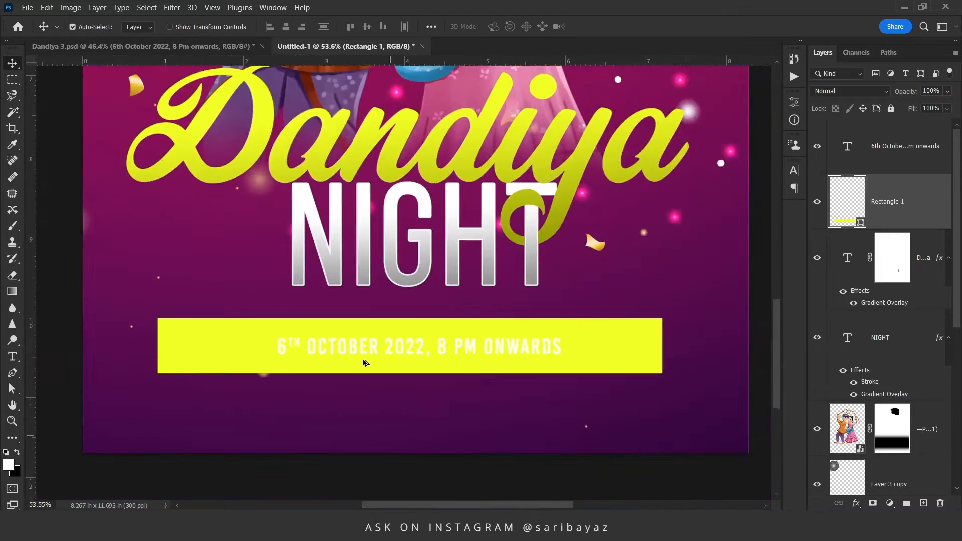
Step: Align the date text and the yellow rectangle to the horizontal centre of the whole canvas, then deselect
{"action": "left_click", "coordinate": [901, 152], "text": "ctrl"}
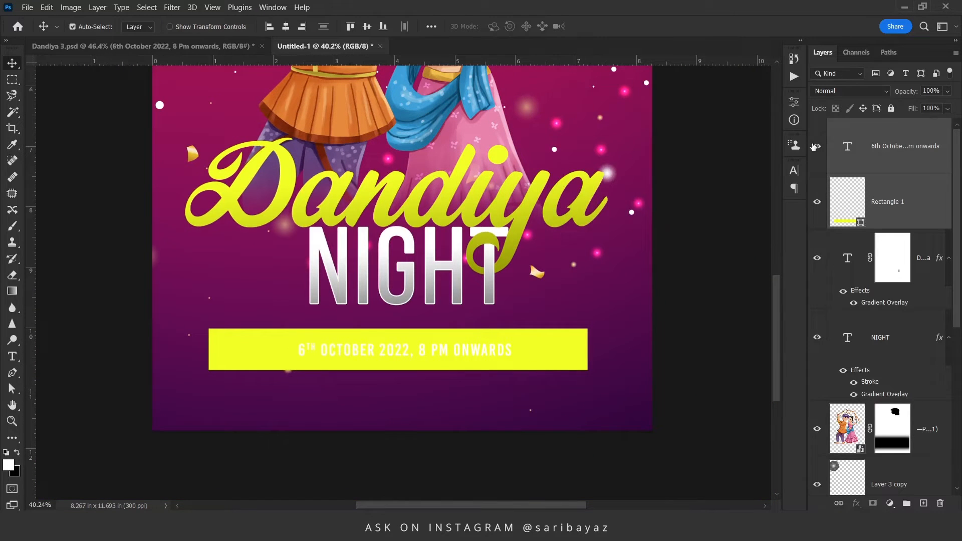
{"action": "left_click", "coordinate": [817, 203]}
{"action": "scroll", "coordinate": [491, 332], "scroll_direction": "down", "scroll_amount": 3}
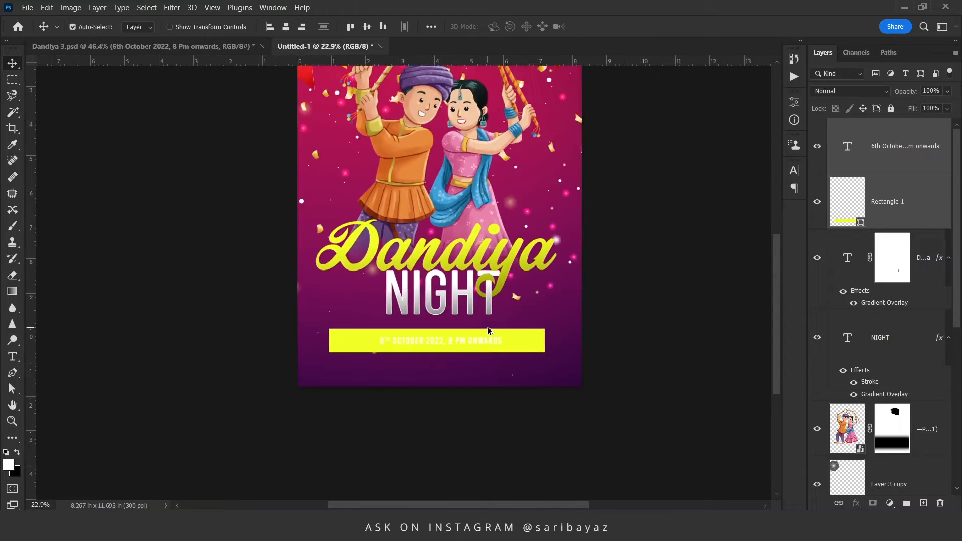
{"action": "left_click", "coordinate": [147, 8]}
{"action": "left_click", "coordinate": [154, 22]}
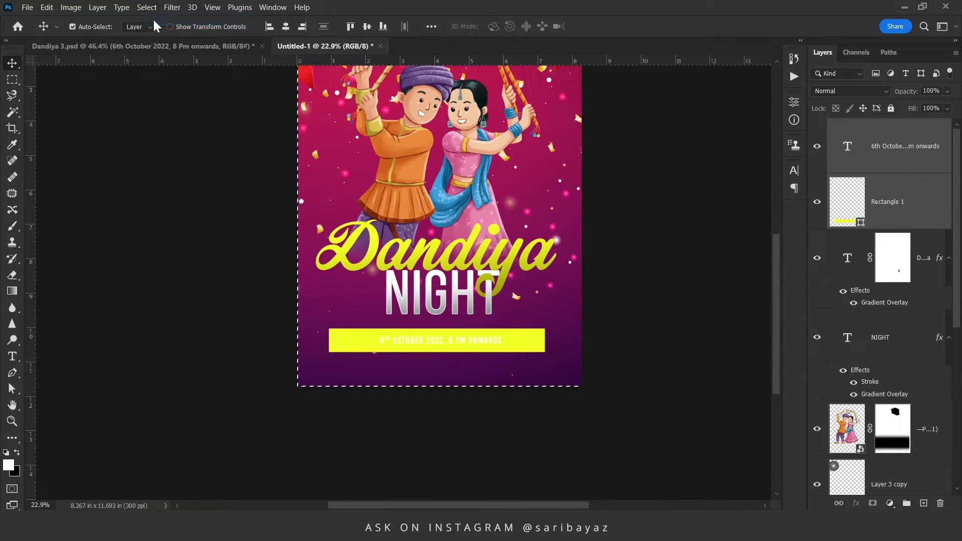
{"action": "left_click", "coordinate": [285, 26]}
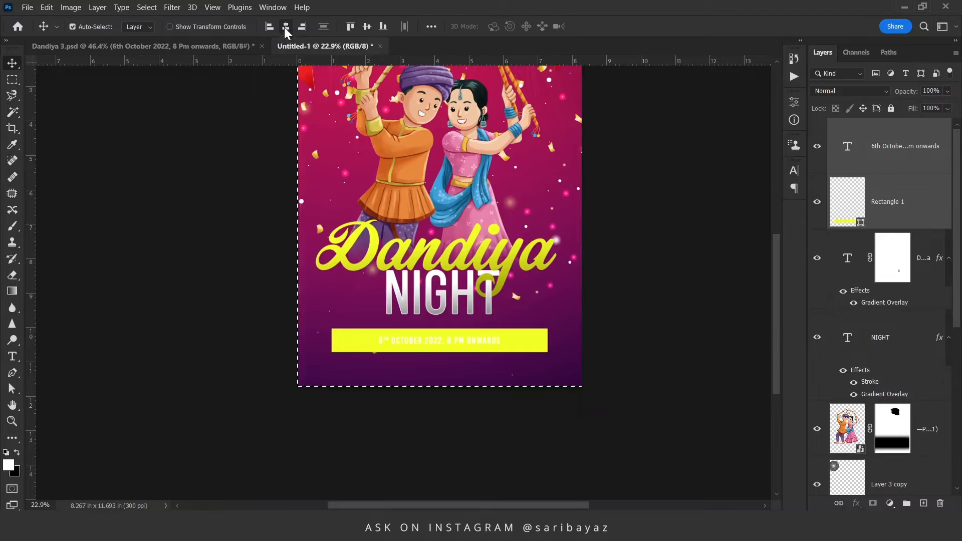
{"action": "left_click_drag", "start_coordinate": [444, 218], "coordinate": [349, 285]}
{"action": "key", "text": "ctrl+d"}
Step: Transform the yellow rectangle to about 76% height and 141% width, making it a thin strip extending past both poster edges
{"action": "scroll", "coordinate": [332, 435], "scroll_direction": "up", "scroll_amount": 6}
{"action": "left_click", "coordinate": [667, 366]}
{"action": "left_click", "coordinate": [477, 399]}
{"action": "left_click", "coordinate": [694, 377]}
{"action": "left_click", "coordinate": [513, 394]}
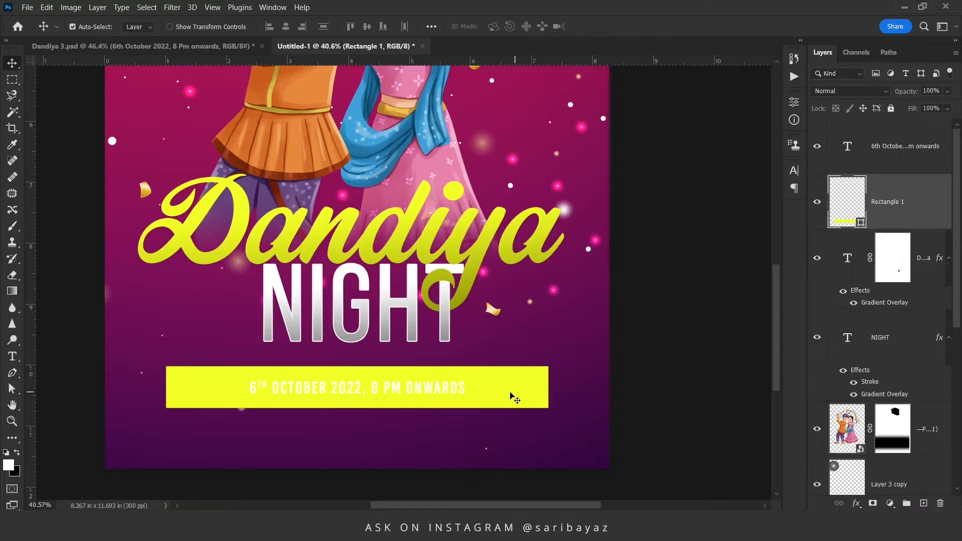
{"action": "key", "text": "ctrl+t"}
{"action": "scroll", "coordinate": [426, 391], "scroll_direction": "up", "scroll_amount": 3}
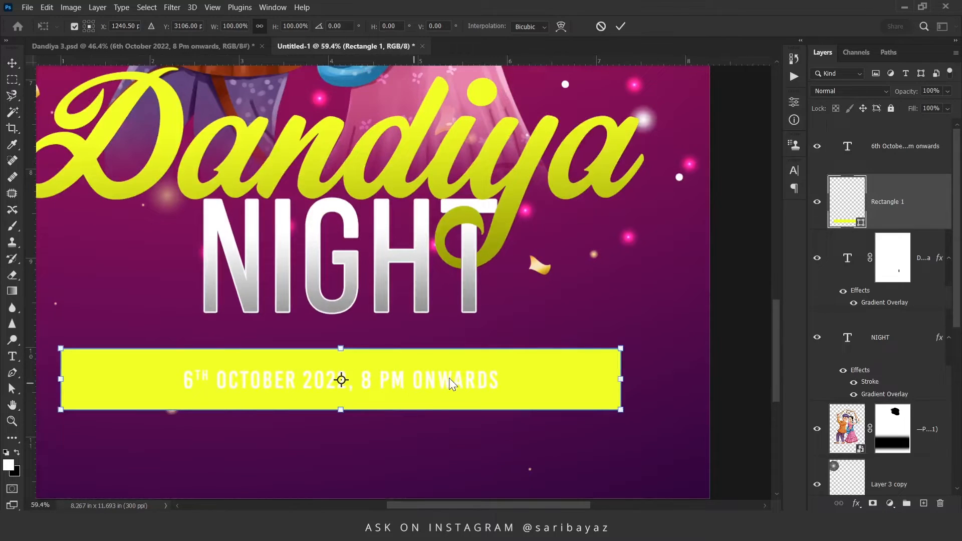
{"action": "left_click_drag", "start_coordinate": [621, 408], "coordinate": [551, 397]}
{"action": "scroll", "coordinate": [383, 380], "scroll_direction": "down", "scroll_amount": 4}
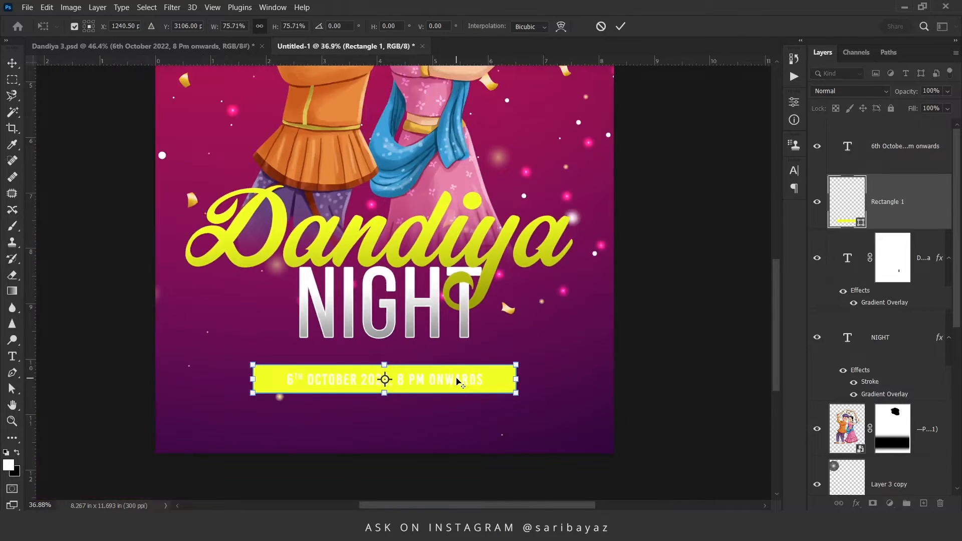
{"action": "left_click_drag", "start_coordinate": [501, 377], "coordinate": [587, 378]}
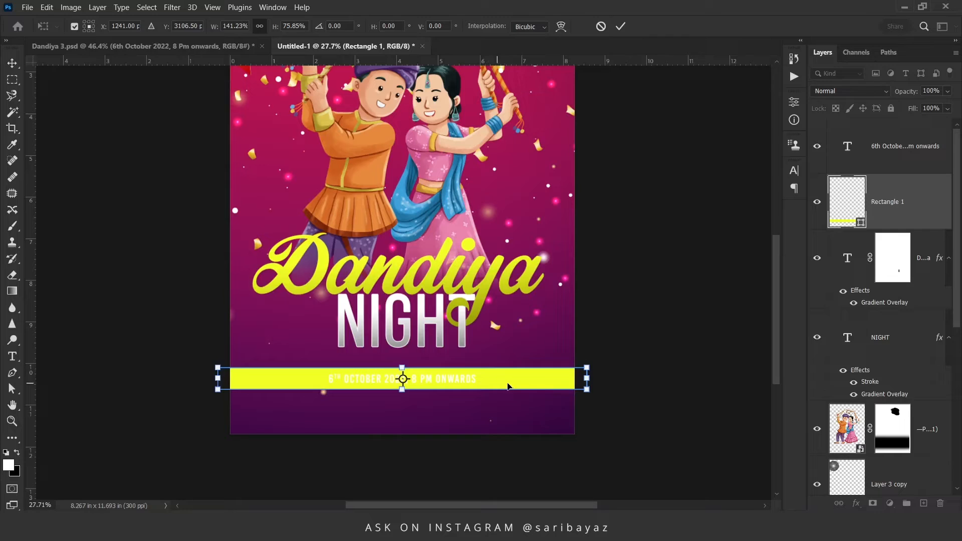
{"action": "key", "text": "Return"}
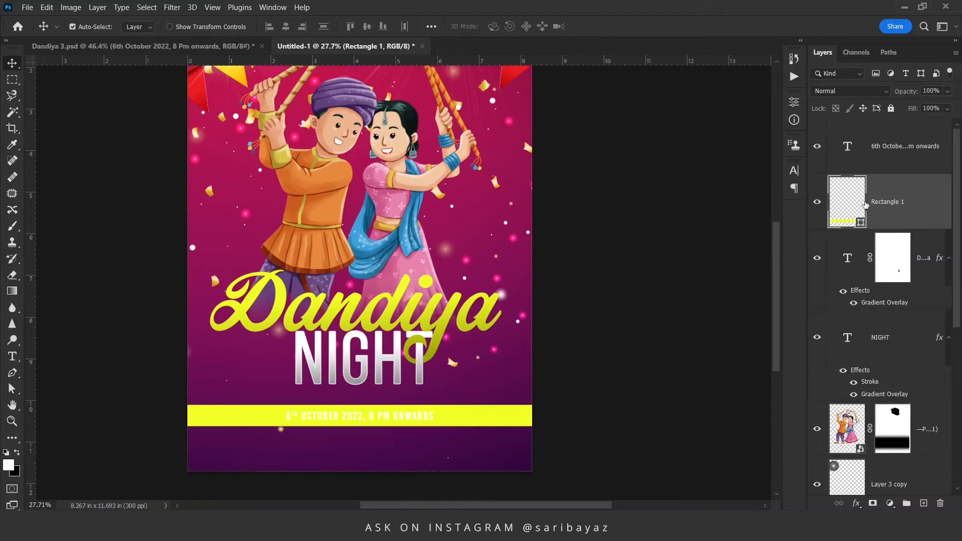
Step: Add a layer mask to the yellow strip and fade out its two ends with a soft black brush of about 2238 px
{"action": "left_click", "coordinate": [872, 503]}
{"action": "key", "text": "b"}
{"action": "right_click", "coordinate": [349, 242]}
{"action": "left_click_drag", "start_coordinate": [421, 302], "coordinate": [409, 302]}
{"action": "mouse_move", "coordinate": [190, 418]}
{"action": "left_mouse_down"}
{"action": "mouse_move", "coordinate": [286, 429]}
{"action": "mouse_move", "coordinate": [256, 425]}
{"action": "left_mouse_up"}
{"action": "left_click", "coordinate": [118, 407]}
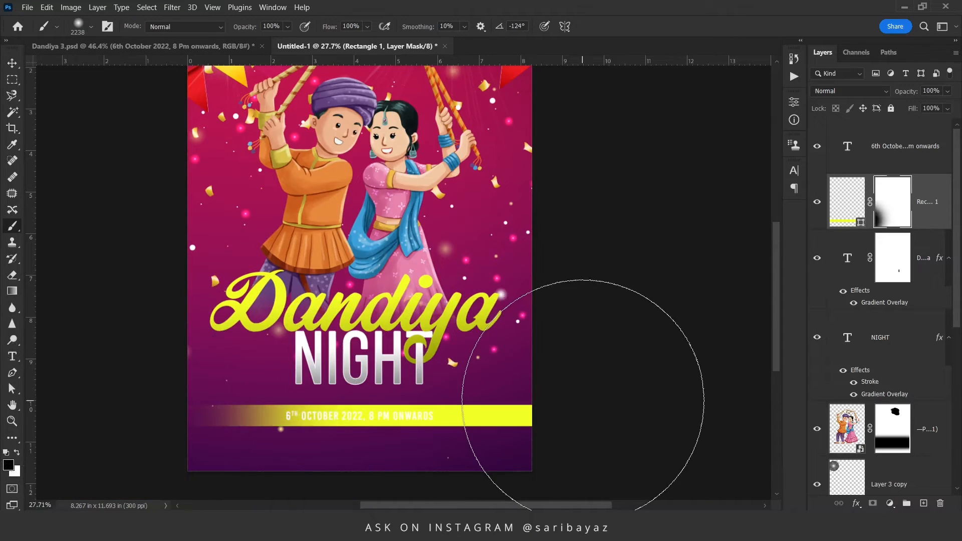
{"action": "left_click", "coordinate": [585, 402]}
{"action": "left_click_drag", "start_coordinate": [422, 410], "coordinate": [363, 335]}
{"action": "key", "text": "v"}
{"action": "scroll", "coordinate": [362, 335], "scroll_direction": "down", "scroll_amount": 1}
{"action": "scroll", "coordinate": [320, 315], "scroll_direction": "up", "scroll_amount": 2}
Step: Set the yellow strip layer's opacity to 50%
{"action": "left_click", "coordinate": [846, 201]}
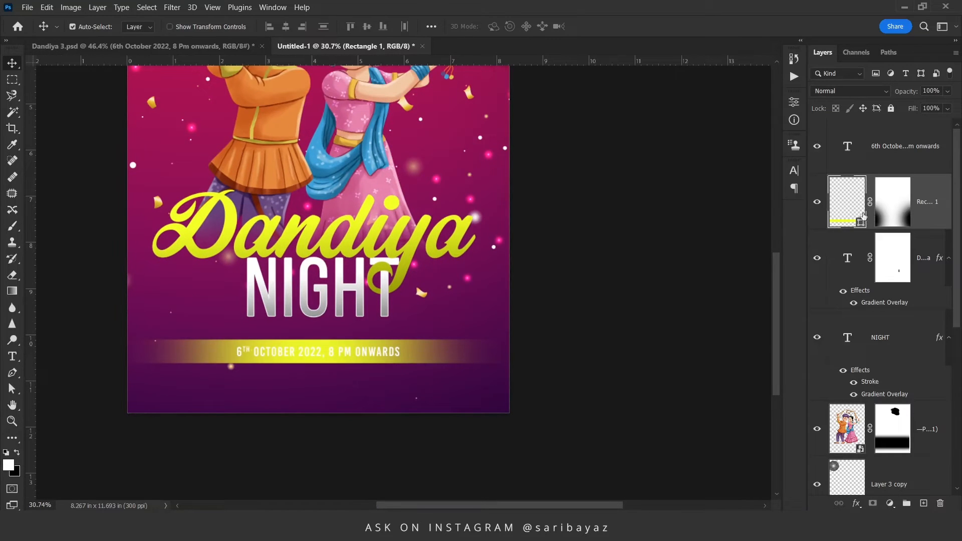
{"action": "left_click", "coordinate": [817, 202]}
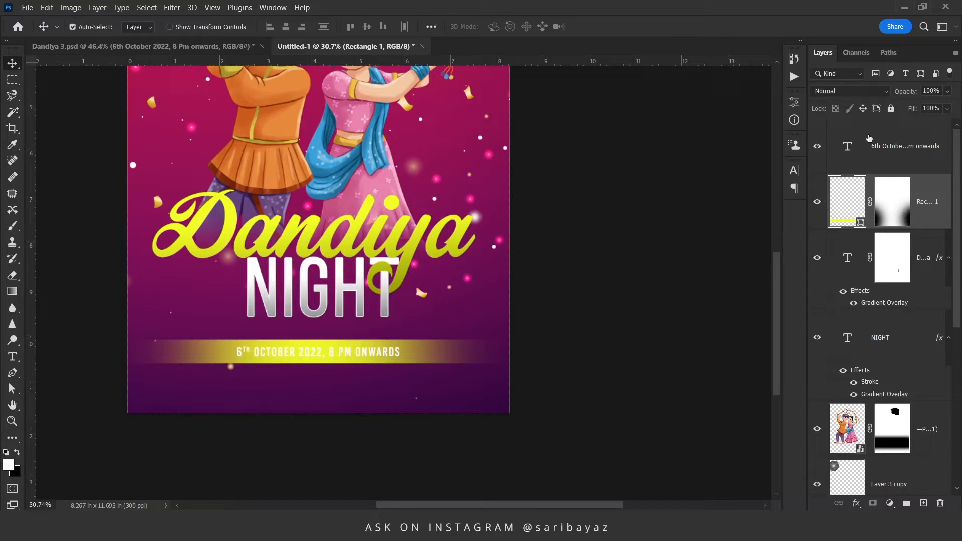
{"action": "left_click", "coordinate": [938, 92]}
{"action": "type", "text": "50"}
{"action": "key", "text": "Return"}
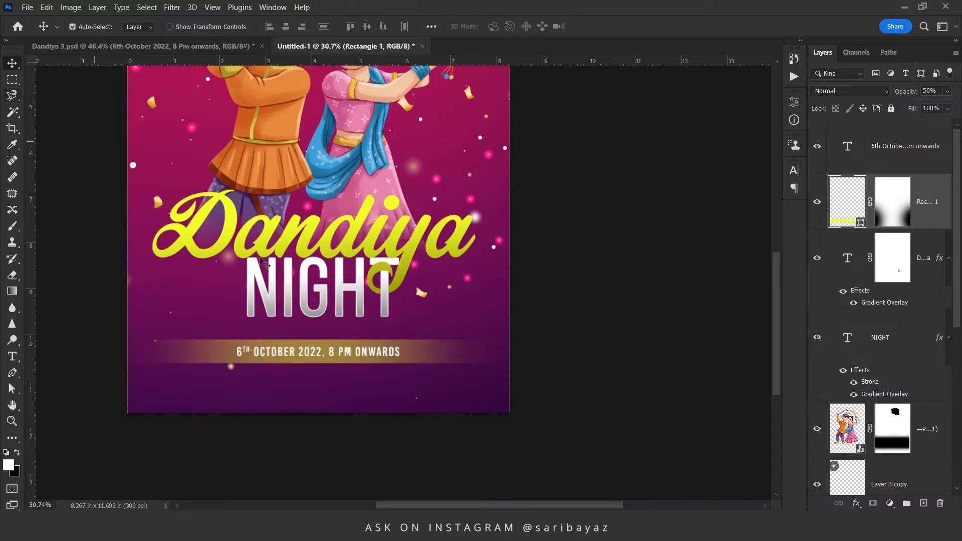
{"action": "scroll", "coordinate": [273, 363], "scroll_direction": "up", "scroll_amount": 3}
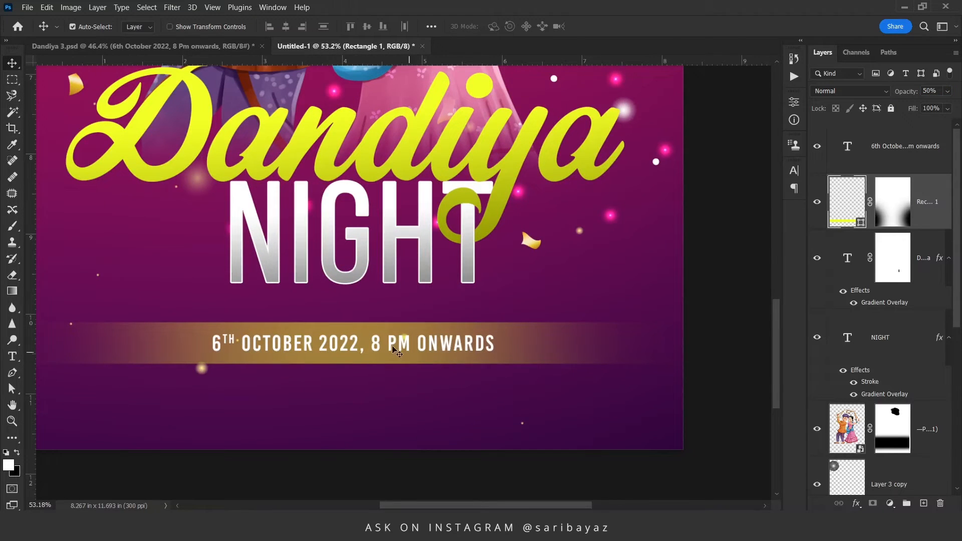
{"action": "scroll", "coordinate": [475, 345], "scroll_direction": "down", "scroll_amount": 3}
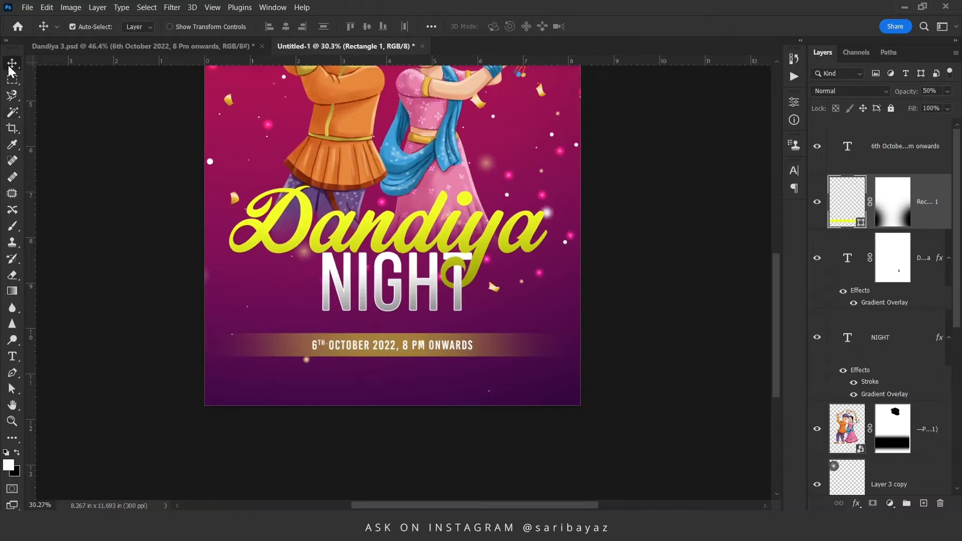
Step: Duplicate the date line below the strip and change the copy to the 15 pt venue line starting with "Venue :- Forest club"
{"action": "left_click_drag", "start_coordinate": [576, 318], "coordinate": [536, 339]}
{"action": "left_click", "coordinate": [673, 290]}
{"action": "scroll", "coordinate": [567, 262], "scroll_direction": "down", "scroll_amount": 2}
{"action": "scroll", "coordinate": [566, 263], "scroll_direction": "down", "scroll_amount": 1}
{"action": "left_click_drag", "start_coordinate": [419, 282], "coordinate": [383, 249]}
{"action": "scroll", "coordinate": [326, 322], "scroll_direction": "up", "scroll_amount": 4}
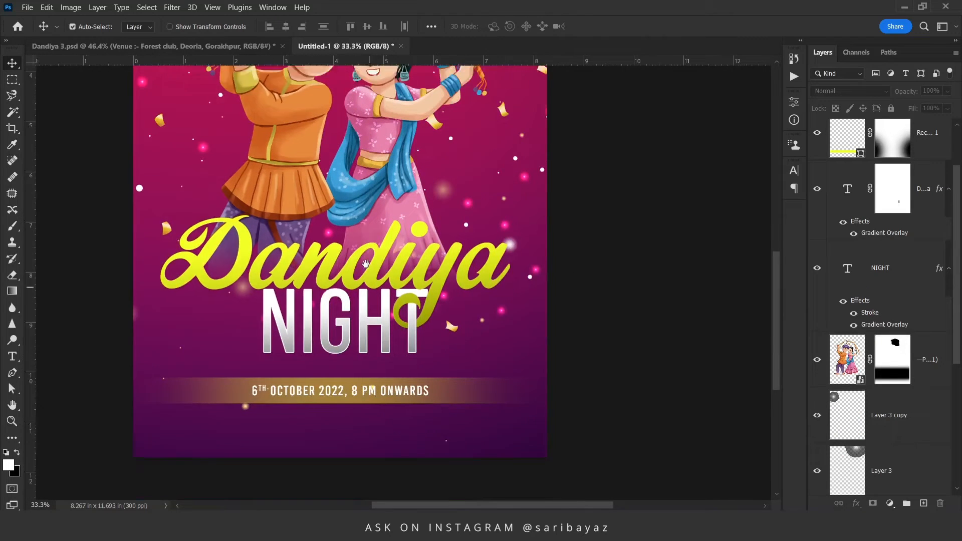
{"action": "left_click_drag", "start_coordinate": [387, 303], "coordinate": [384, 262]}
{"action": "scroll", "coordinate": [316, 365], "scroll_direction": "up", "scroll_amount": 2}
{"action": "left_click_drag", "start_coordinate": [329, 355], "coordinate": [328, 416]}
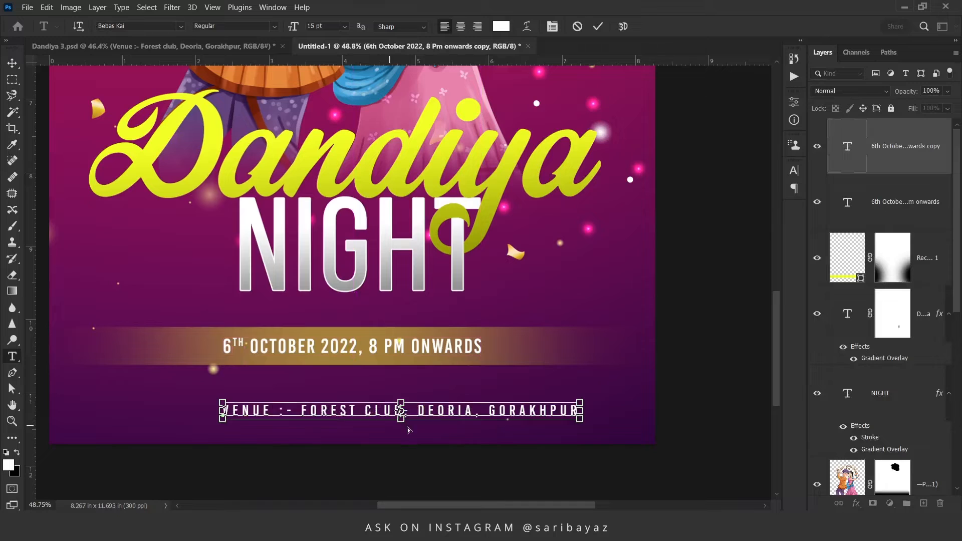
Step: Select the whole venue line, check its letter tracking in the character settings, and commit the text
{"action": "key", "text": "ctrl+a"}
{"action": "left_click", "coordinate": [385, 412]}
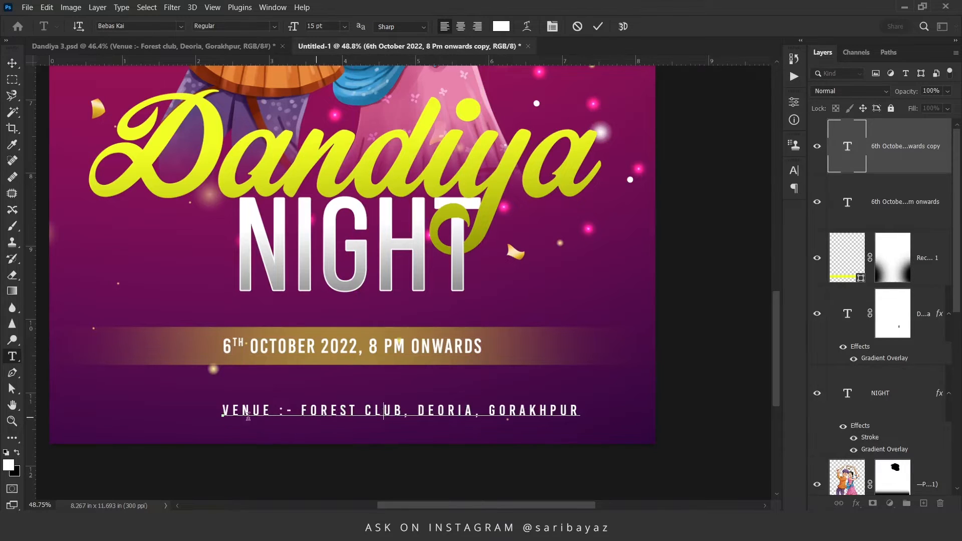
{"action": "left_click", "coordinate": [273, 410]}
{"action": "key", "text": "ctrl+a"}
{"action": "left_click", "coordinate": [349, 412]}
{"action": "double_click", "coordinate": [316, 411]}
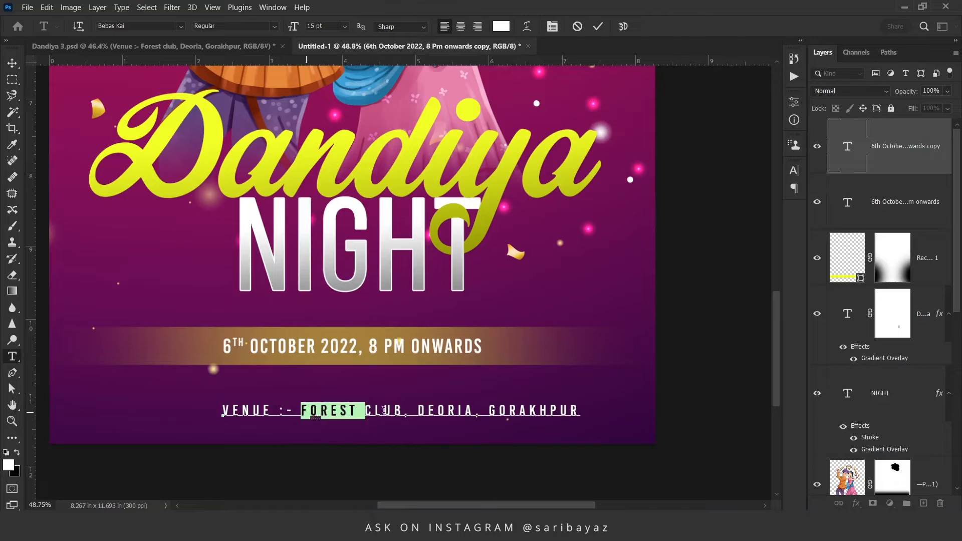
{"action": "left_click_drag", "start_coordinate": [385, 411], "coordinate": [421, 410]}
{"action": "key", "text": "ctrl+a"}
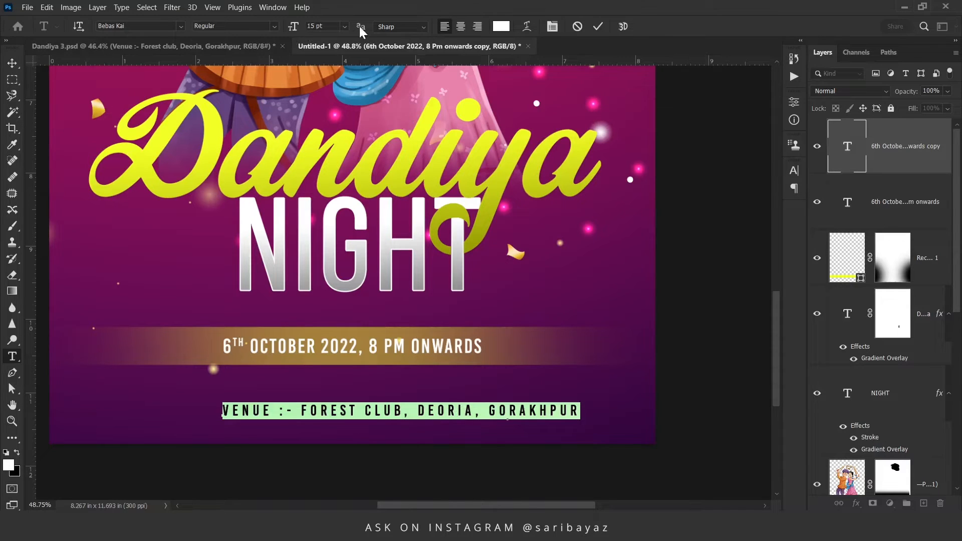
{"action": "left_click", "coordinate": [553, 28]}
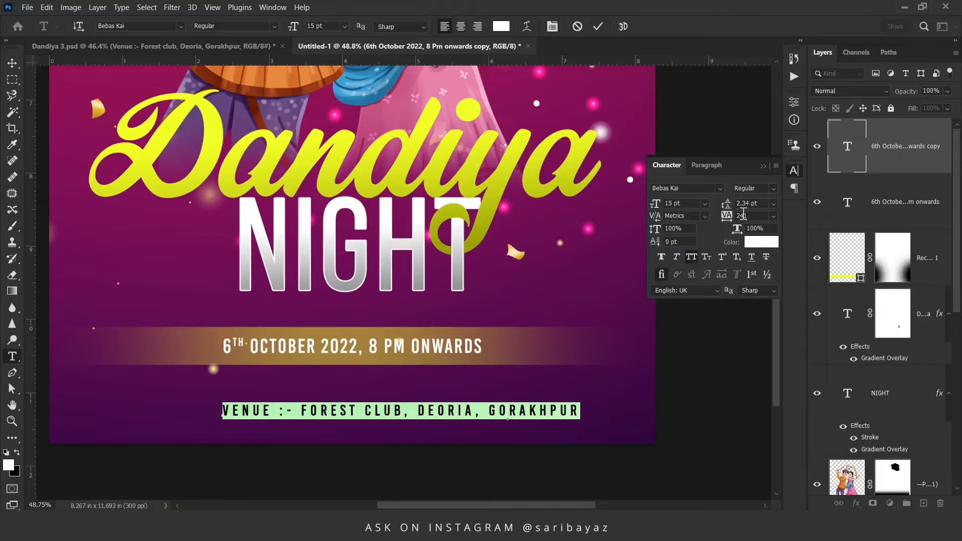
{"action": "left_click_drag", "start_coordinate": [756, 216], "coordinate": [726, 215]}
{"action": "left_click", "coordinate": [598, 27]}
{"action": "key", "text": "v"}
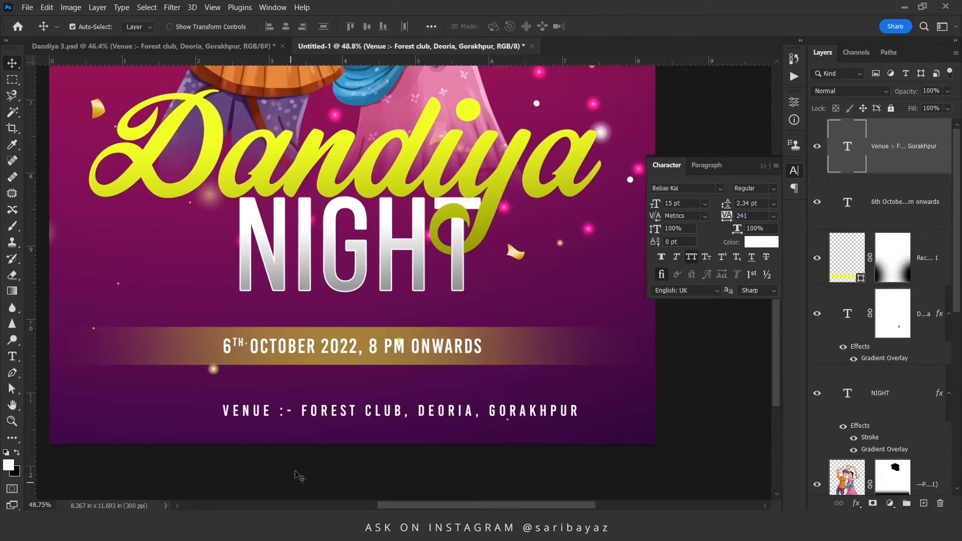
Step: Center the venue line horizontally on the poster canvas and clear the selection
{"action": "scroll", "coordinate": [293, 415], "scroll_direction": "down", "scroll_amount": 4}
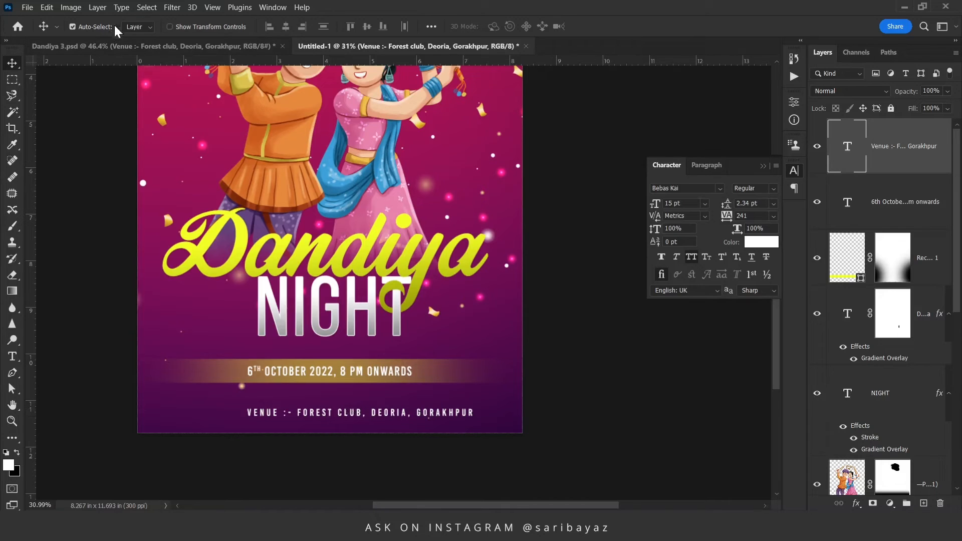
{"action": "left_click", "coordinate": [147, 7]}
{"action": "left_click", "coordinate": [151, 22]}
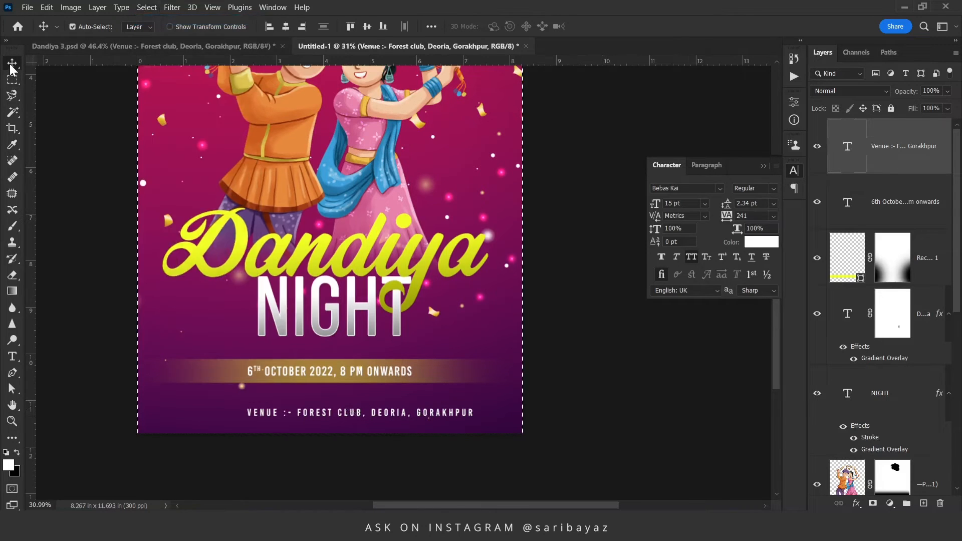
{"action": "left_click", "coordinate": [286, 26]}
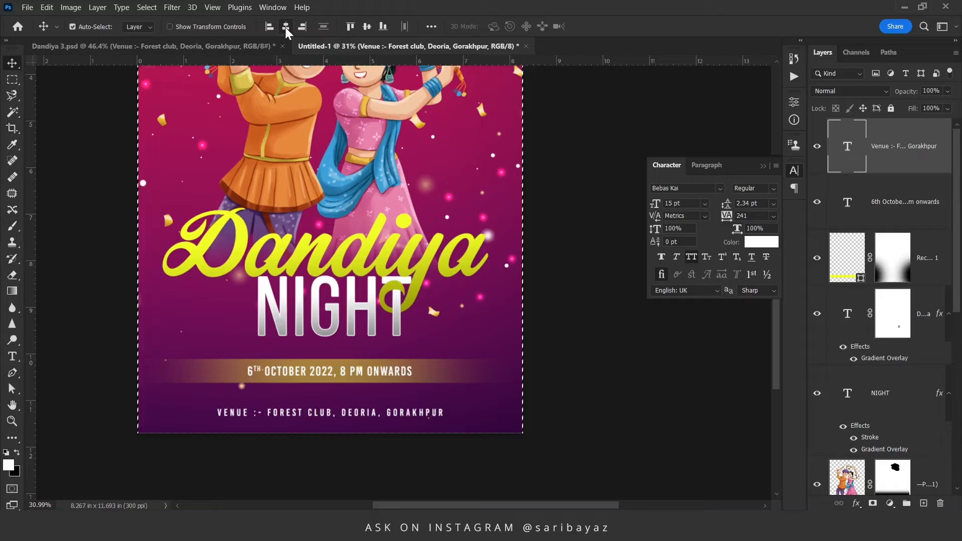
{"action": "key", "text": "ctrl+d"}
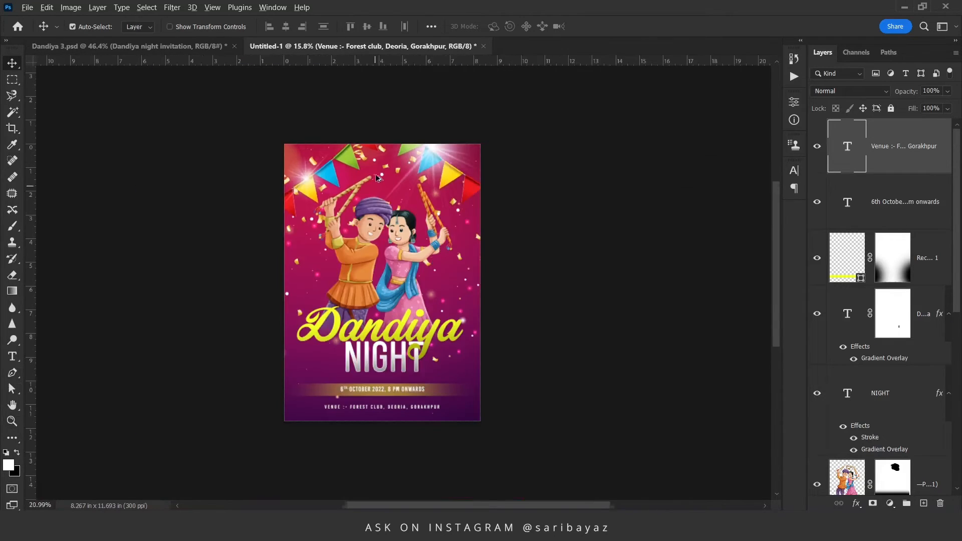
Step: Add a 15 pt white text line reading "Dandiya night invitation" above the dancing couple, between the garlands
{"action": "scroll", "coordinate": [379, 180], "scroll_direction": "up", "scroll_amount": 5}
{"action": "scroll", "coordinate": [378, 181], "scroll_direction": "up", "scroll_amount": 2}
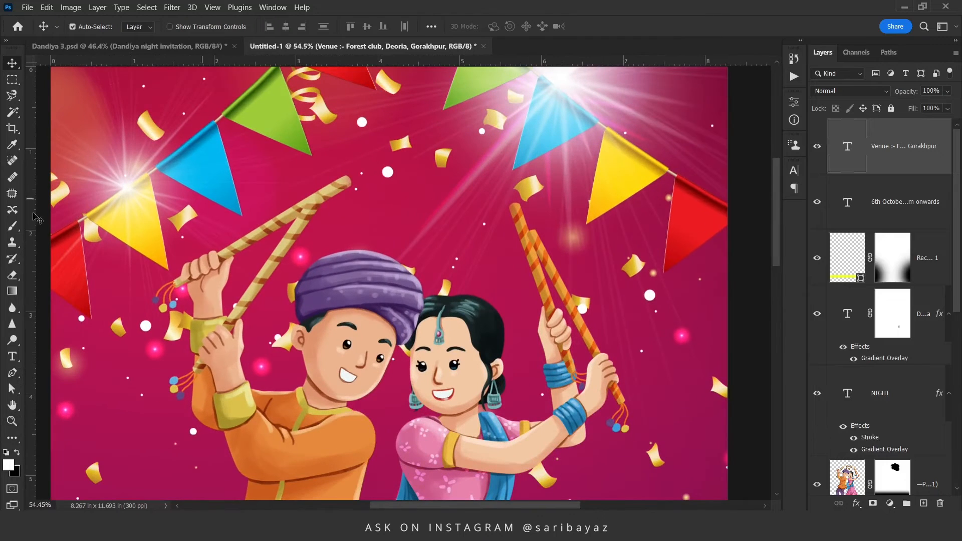
{"action": "left_click", "coordinate": [12, 356]}
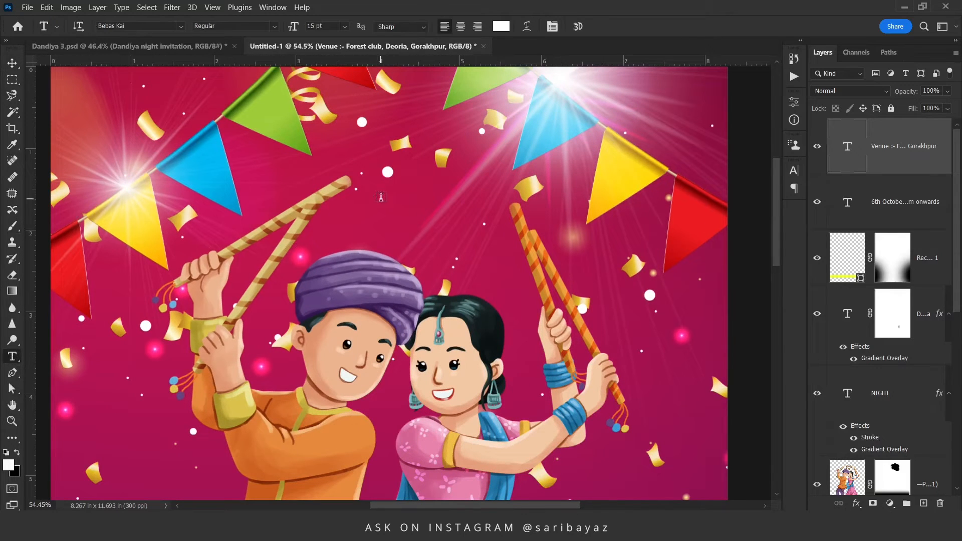
{"action": "left_click", "coordinate": [356, 153]}
{"action": "type", "text": "Dandiya night invitation"}
Step: Center the "Dandiya night invitation" line horizontally on the canvas and move it slightly down
{"action": "key", "text": "ctrl+a"}
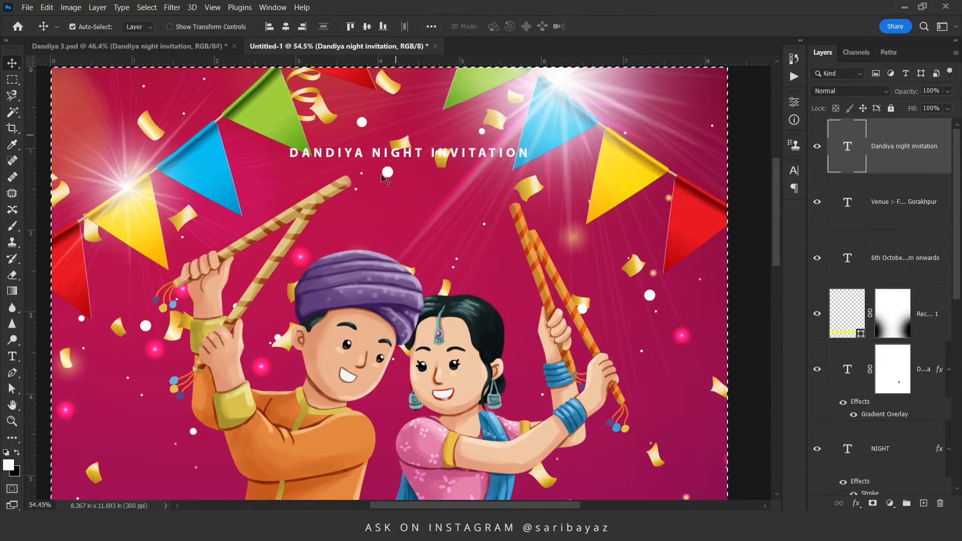
{"action": "left_click", "coordinate": [285, 27]}
{"action": "key", "text": "ctrl+d"}
{"action": "scroll", "coordinate": [372, 190], "scroll_direction": "down", "scroll_amount": 3}
{"action": "left_click_drag", "start_coordinate": [438, 188], "coordinate": [438, 198]}
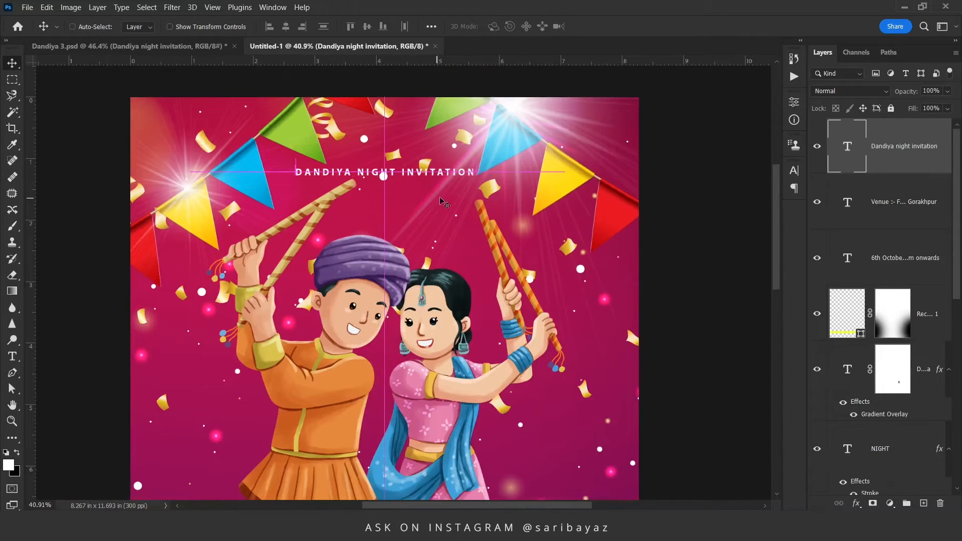
Step: Add a Brightness/Contrast adjustment clipped to the dancing couple layer and lower its brightness to about -31
{"action": "scroll", "coordinate": [540, 190], "scroll_direction": "down", "scroll_amount": 5}
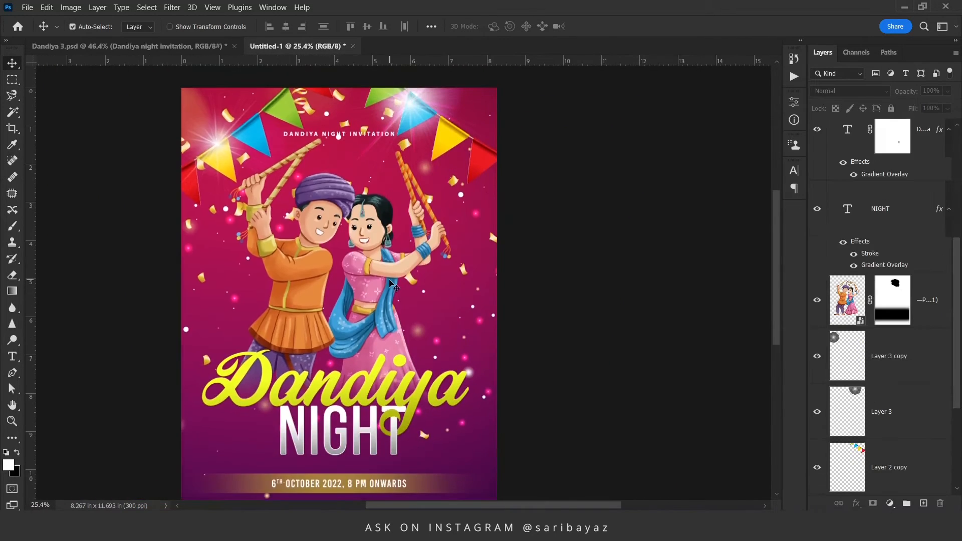
{"action": "scroll", "coordinate": [394, 280], "scroll_direction": "down", "scroll_amount": 2}
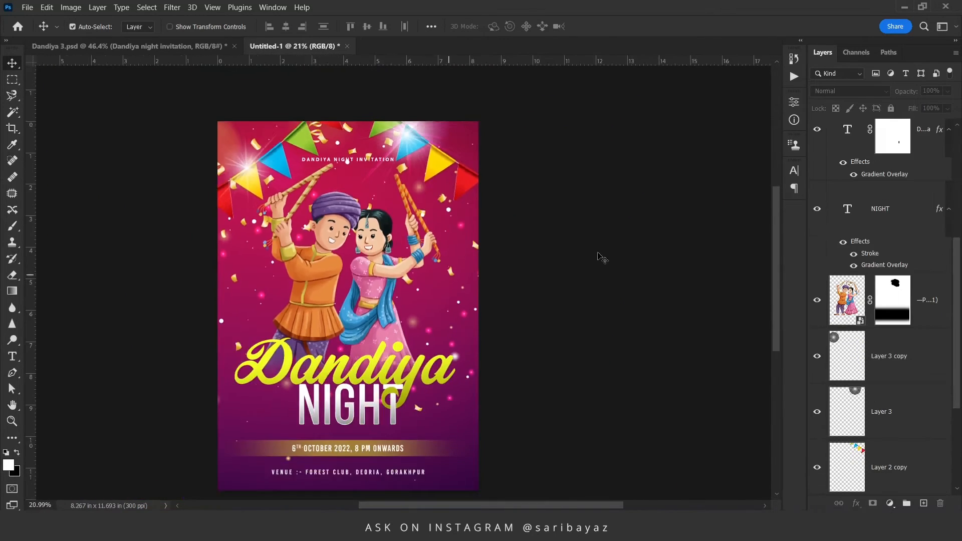
{"action": "left_click", "coordinate": [312, 286]}
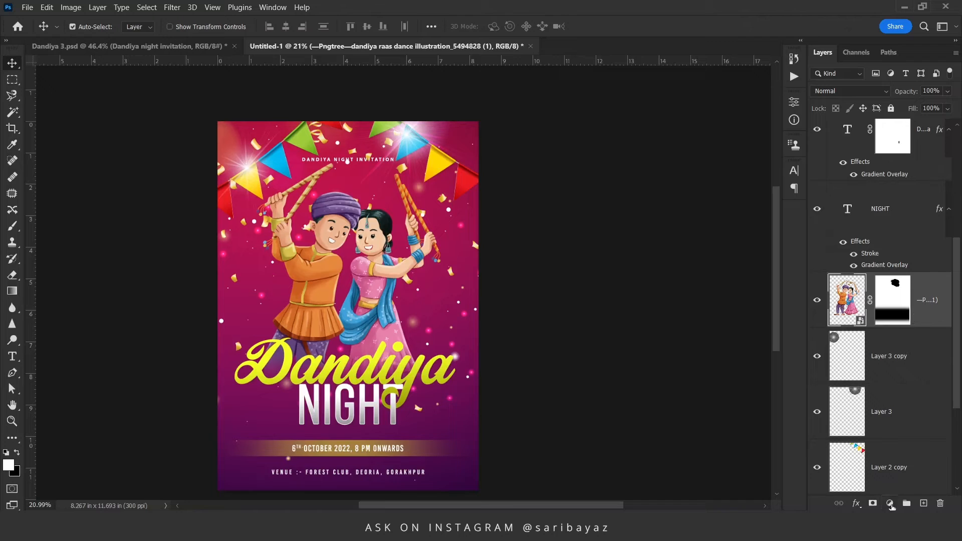
{"action": "left_click", "coordinate": [891, 505]}
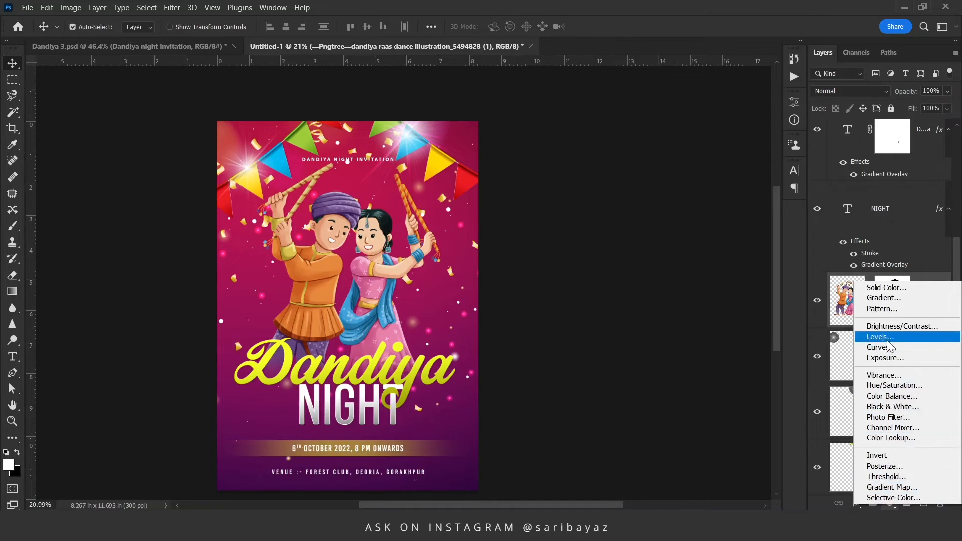
{"action": "left_click", "coordinate": [909, 327]}
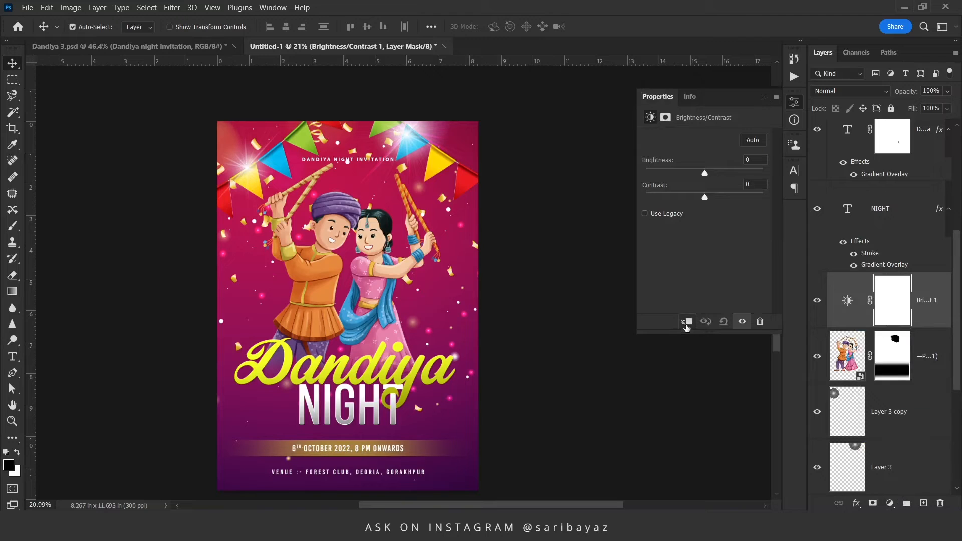
{"action": "left_click", "coordinate": [686, 321]}
{"action": "left_click_drag", "start_coordinate": [704, 175], "coordinate": [694, 176]}
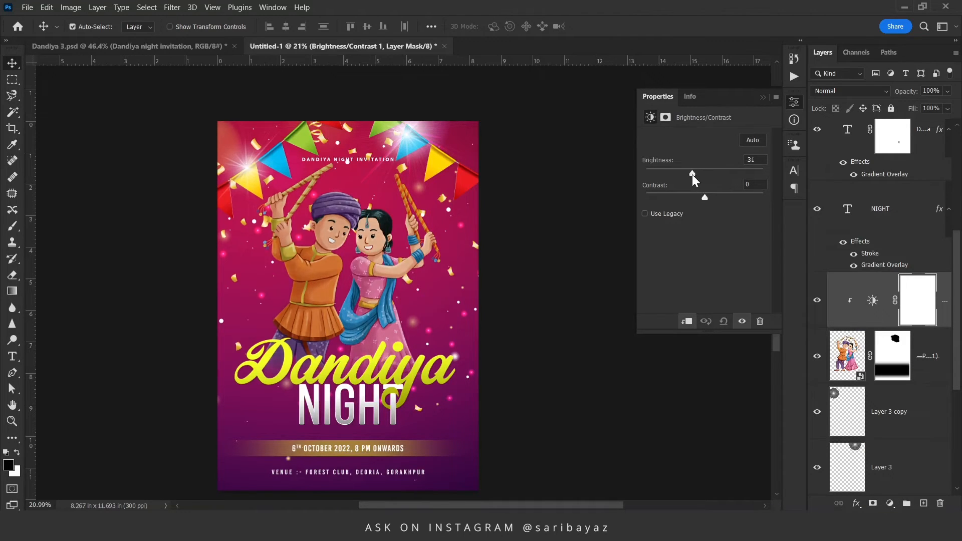
Step: Paint the adjustment's mask with a soft black 630 px brush over the couple's faces, arms and sticks, and compare it hidden and shown
{"action": "left_click", "coordinate": [919, 305]}
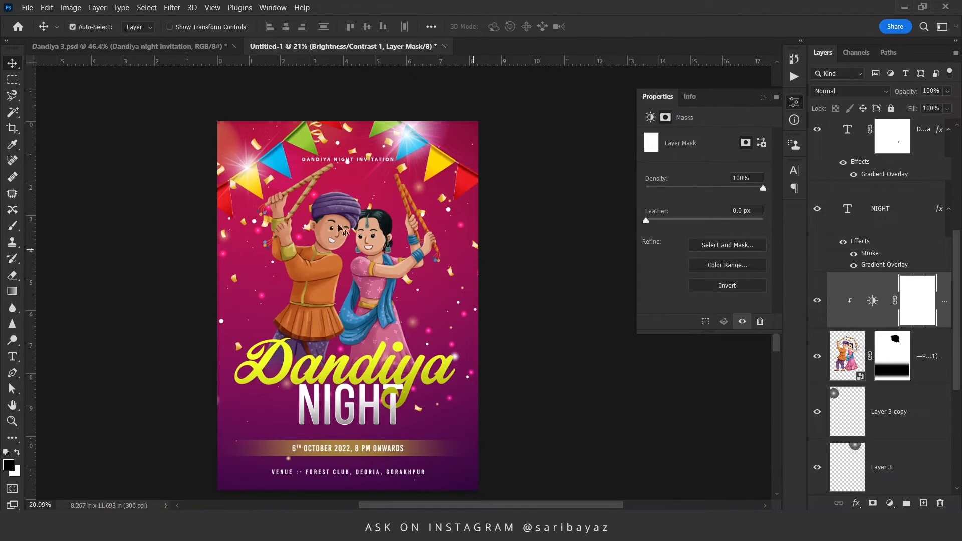
{"action": "key", "text": "b"}
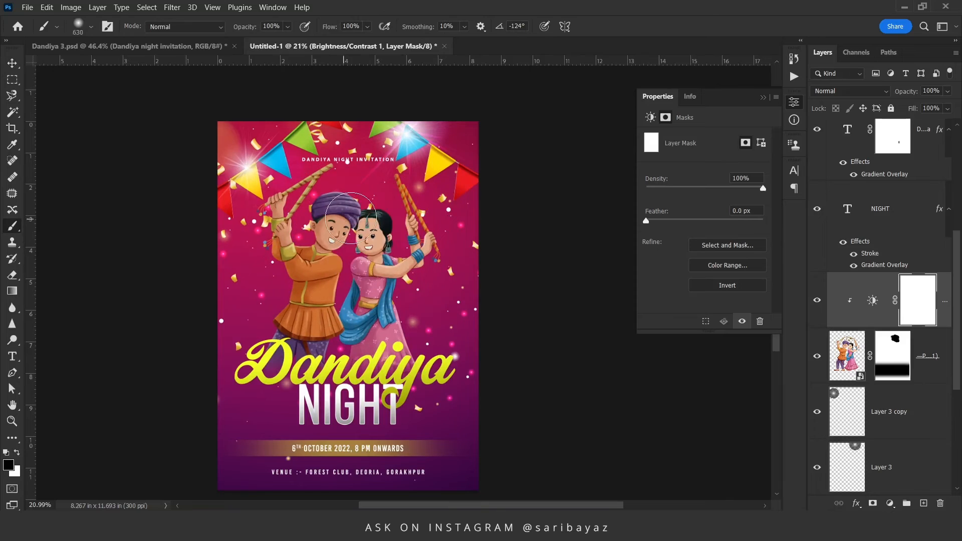
{"action": "scroll", "coordinate": [341, 233], "scroll_direction": "up", "scroll_amount": 6}
{"action": "left_click", "coordinate": [356, 228]}
{"action": "mouse_move", "coordinate": [349, 249]}
{"action": "left_mouse_down"}
{"action": "mouse_move", "coordinate": [351, 283]}
{"action": "mouse_move", "coordinate": [396, 235]}
{"action": "mouse_move", "coordinate": [358, 351]}
{"action": "mouse_move", "coordinate": [341, 284]}
{"action": "mouse_move", "coordinate": [331, 377]}
{"action": "left_mouse_up"}
{"action": "left_click_drag", "start_coordinate": [313, 132], "coordinate": [184, 201]}
{"action": "left_click", "coordinate": [433, 173]}
{"action": "scroll", "coordinate": [447, 268], "scroll_direction": "down", "scroll_amount": 4}
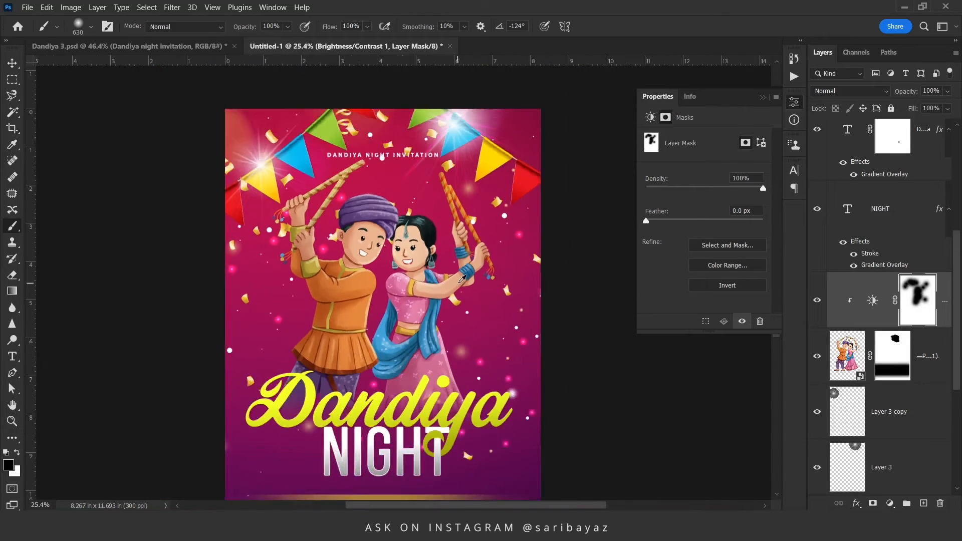
{"action": "scroll", "coordinate": [462, 279], "scroll_direction": "down", "scroll_amount": 2}
{"action": "left_click", "coordinate": [817, 301]}
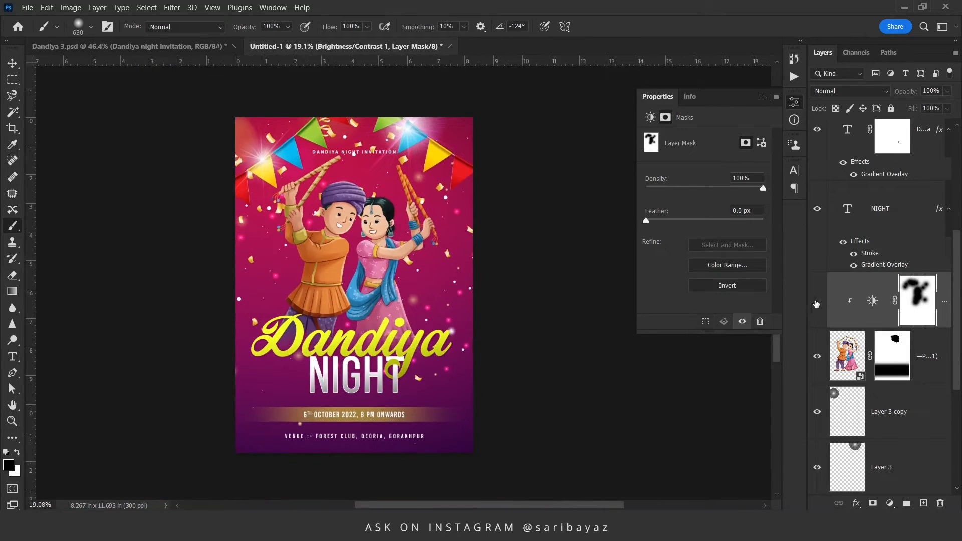
{"action": "left_click", "coordinate": [816, 300]}
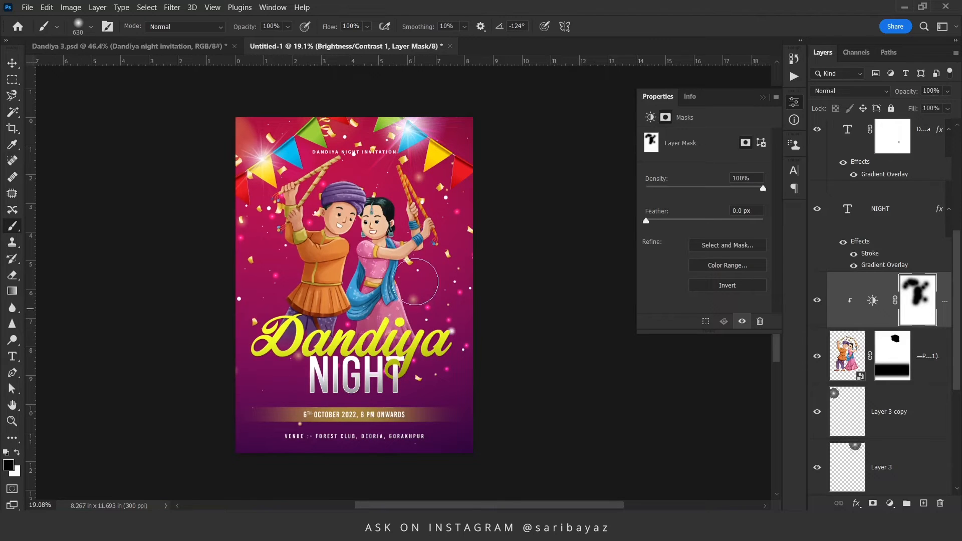
{"action": "left_click", "coordinate": [763, 97]}
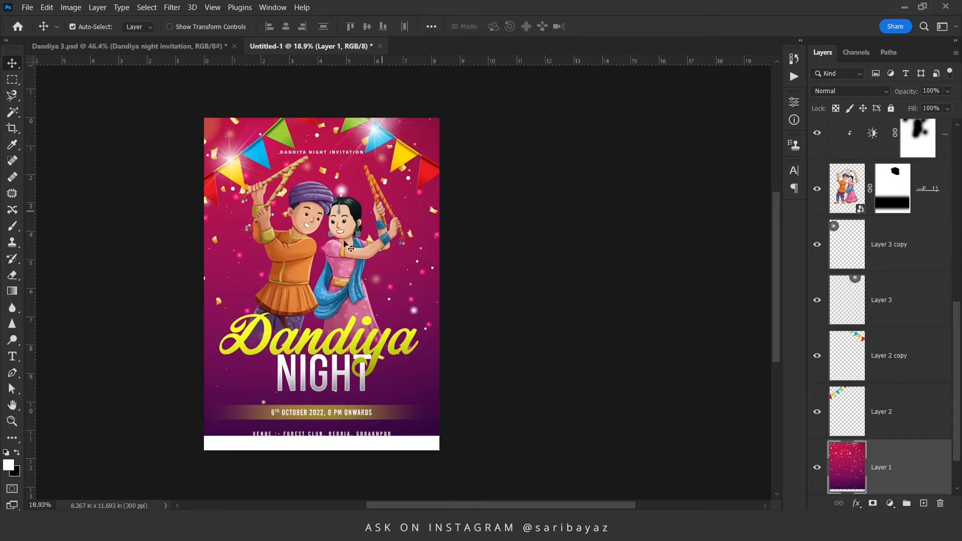
Step: Delete the poster's Layer 1 background, and in Illustrator remove the bunting and the starburst from the confetti artwork
{"action": "key", "text": "Delete"}
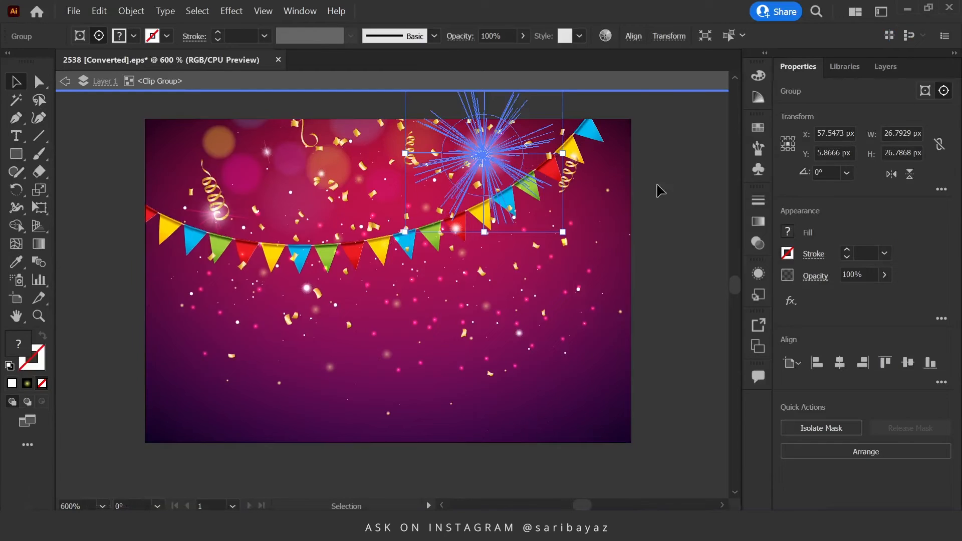
{"action": "left_click", "coordinate": [669, 173]}
{"action": "left_click", "coordinate": [483, 216]}
{"action": "key", "text": "Delete"}
{"action": "left_click", "coordinate": [484, 165]}
{"action": "key", "text": "Delete"}
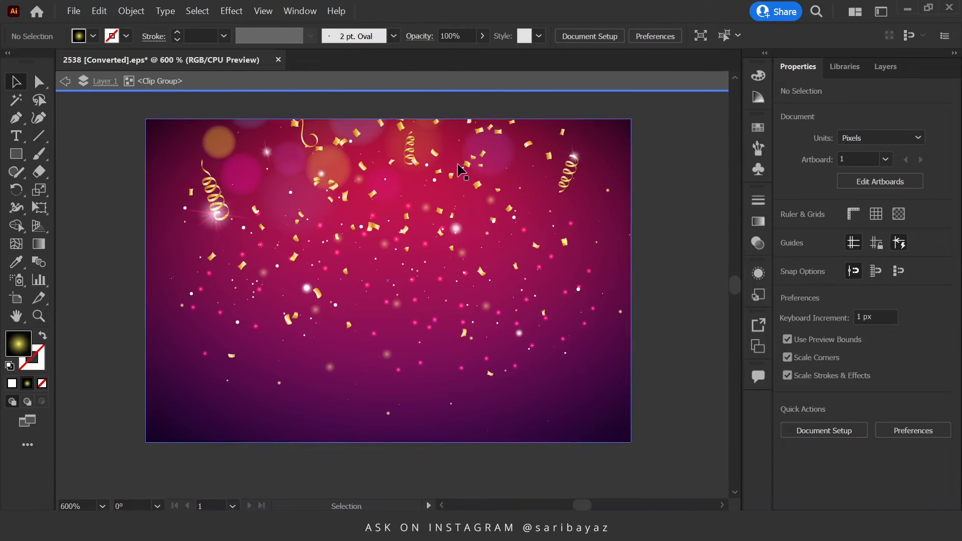
Step: Select and copy the remaining confetti background artwork inside the clip group
{"action": "left_click", "coordinate": [466, 166]}
{"action": "left_click_drag", "start_coordinate": [679, 128], "coordinate": [119, 417]}
{"action": "left_click", "coordinate": [205, 405], "text": "shift"}
{"action": "key", "text": "shift+Up"}
{"action": "left_click_drag", "start_coordinate": [163, 162], "coordinate": [573, 424]}
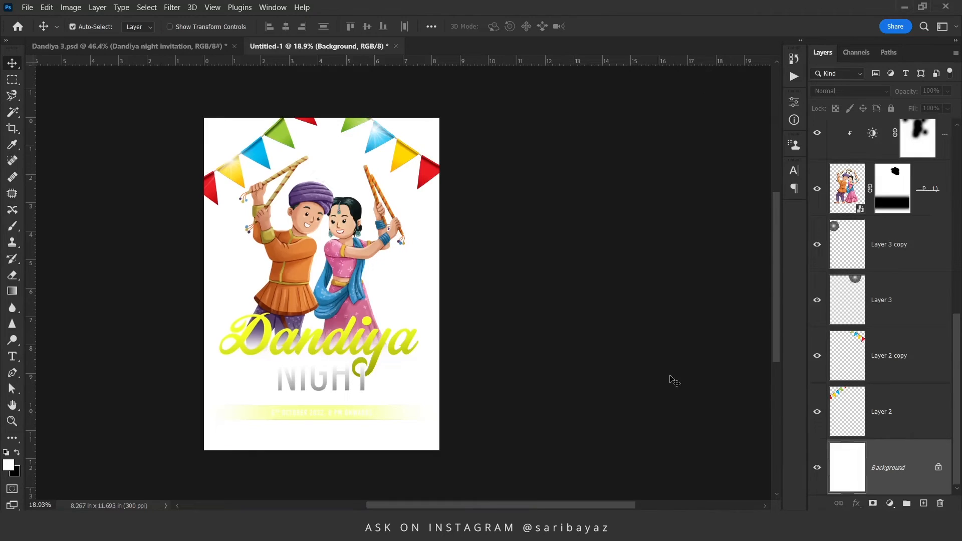
Step: Paste the confetti artwork into the Photoshop poster as pixels above the Background layer, then enlarge and position it to cover the poster
{"action": "key", "text": "ctrl+v"}
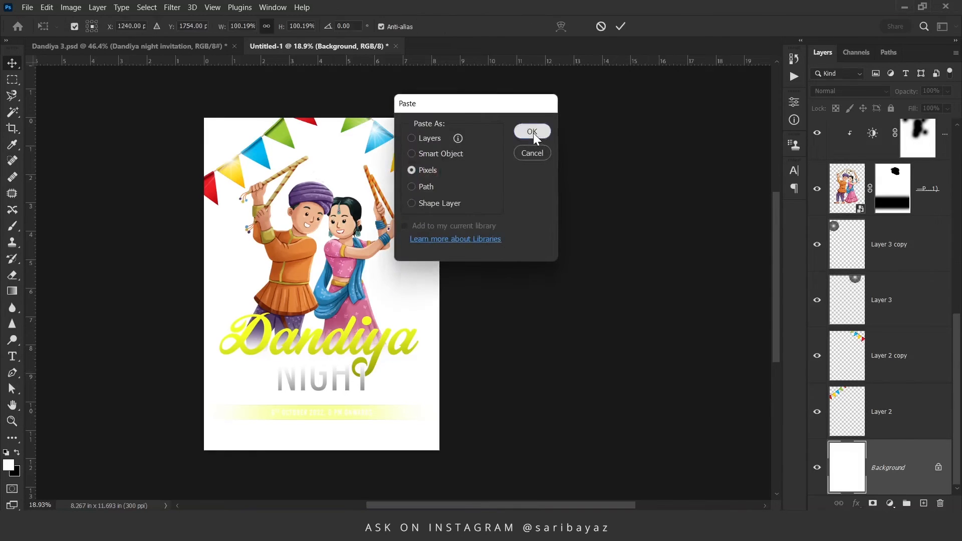
{"action": "left_click", "coordinate": [533, 132]}
{"action": "left_click_drag", "start_coordinate": [333, 306], "coordinate": [537, 492]}
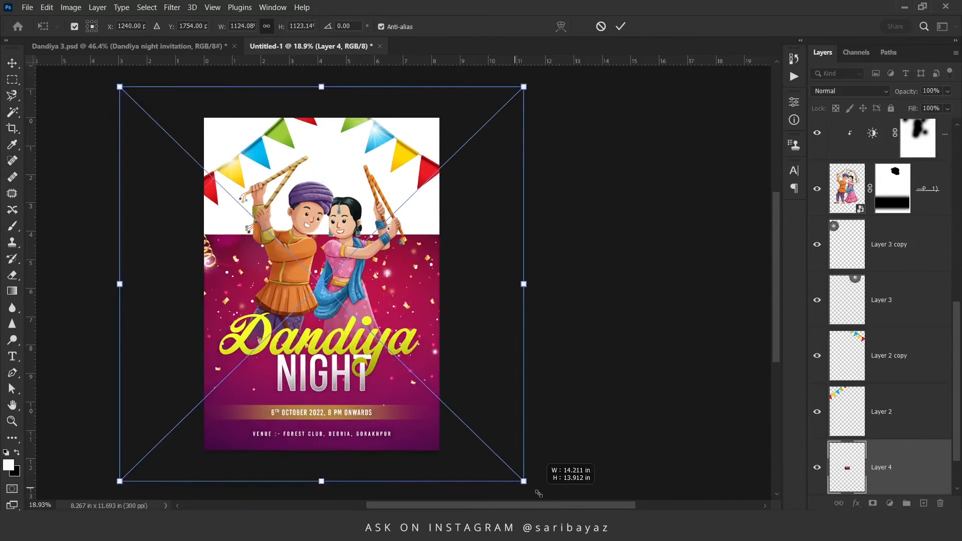
{"action": "left_click_drag", "start_coordinate": [425, 384], "coordinate": [423, 261]}
{"action": "left_click_drag", "start_coordinate": [316, 373], "coordinate": [321, 456]}
{"action": "key", "text": "Return"}
Step: Move the two light flares up to the poster's top edge, one into the top-left corner and one above the right garland
{"action": "scroll", "coordinate": [364, 155], "scroll_direction": "up", "scroll_amount": 5}
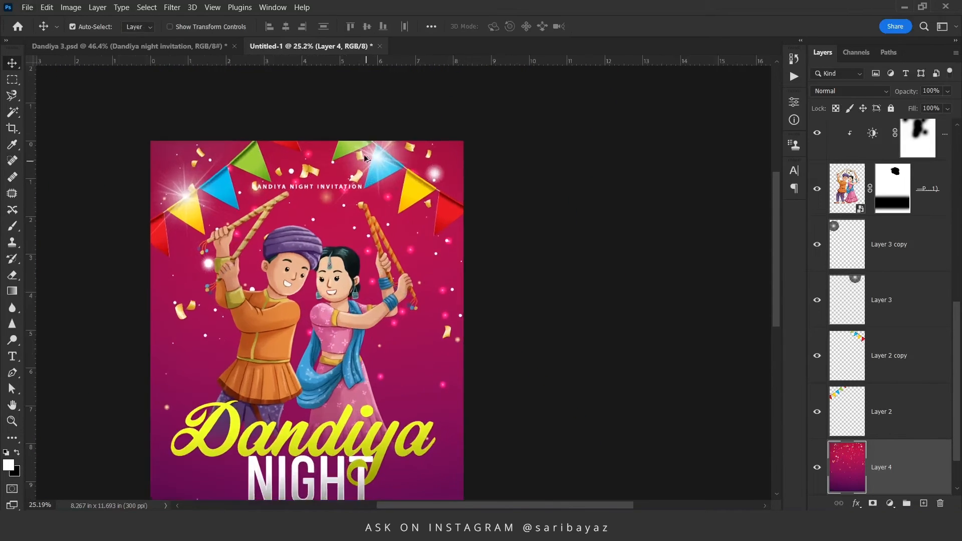
{"action": "left_click", "coordinate": [386, 163]}
{"action": "left_click_drag", "start_coordinate": [386, 163], "coordinate": [384, 142]}
{"action": "scroll", "coordinate": [215, 181], "scroll_direction": "down", "scroll_amount": 2}
{"action": "scroll", "coordinate": [271, 190], "scroll_direction": "left", "scroll_amount": 2}
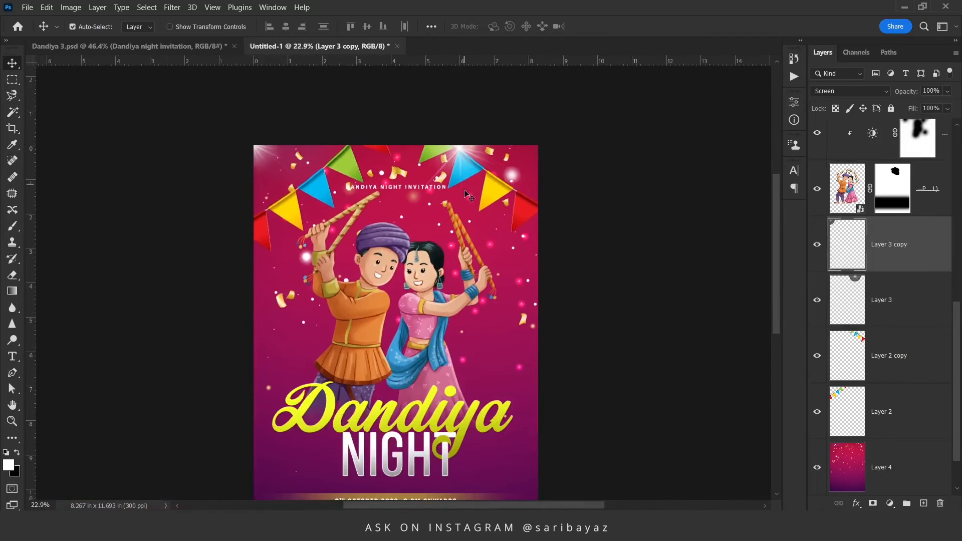
{"action": "scroll", "coordinate": [142, 111], "scroll_direction": "down", "scroll_amount": 2}
{"action": "scroll", "coordinate": [143, 110], "scroll_direction": "up", "scroll_amount": 3}
{"action": "left_click_drag", "start_coordinate": [198, 145], "coordinate": [254, 184]}
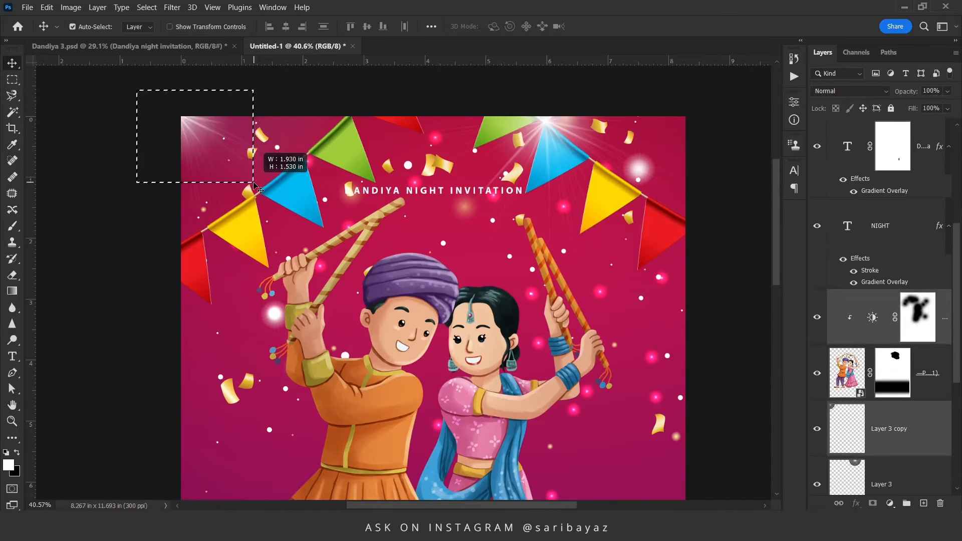
{"action": "left_click_drag", "start_coordinate": [255, 184], "coordinate": [254, 184]}
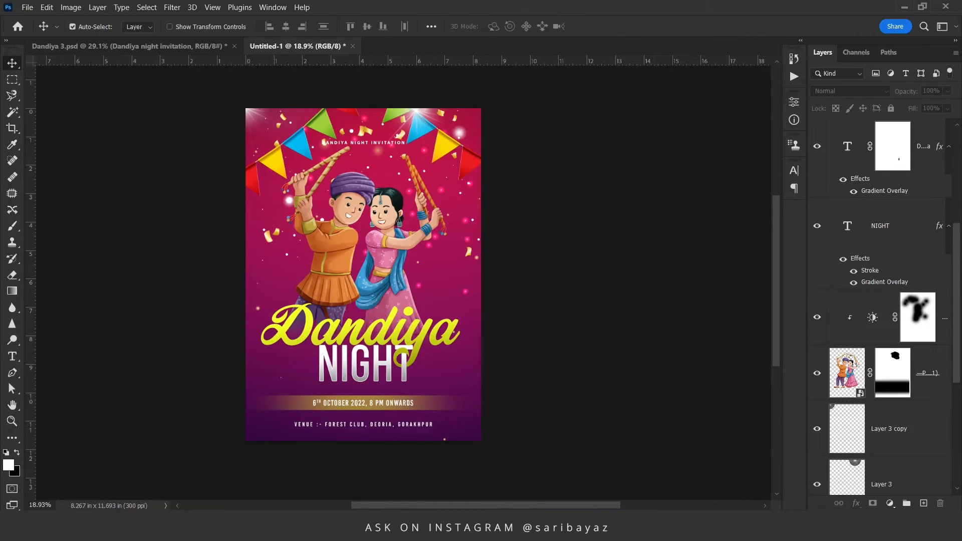
Step: Switch to the Chrome browser and search Google for "lighting ovarlays" in a new tab
{"action": "mouse_move", "coordinate": [495, 525]}
{"action": "left_click", "coordinate": [496, 466]}
{"action": "left_click", "coordinate": [470, 14]}
{"action": "left_click", "coordinate": [462, 31]}
{"action": "type", "text": "lighting ovarlays"}
{"action": "key", "text": "Return"}
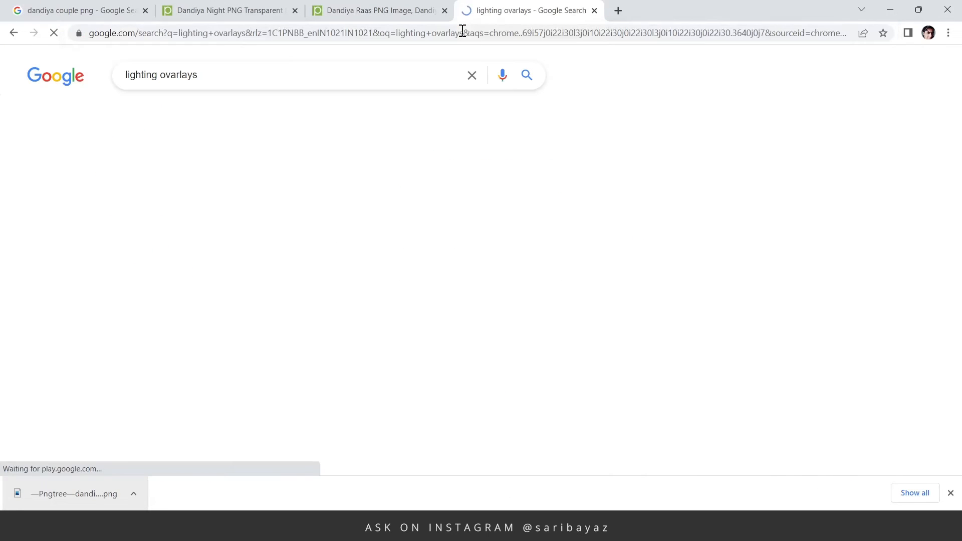
Step: Browse the image results for lighting overlays and copy the golden flare image from 110 Free Light Overlays for Photoshop
{"action": "left_click", "coordinate": [182, 116]}
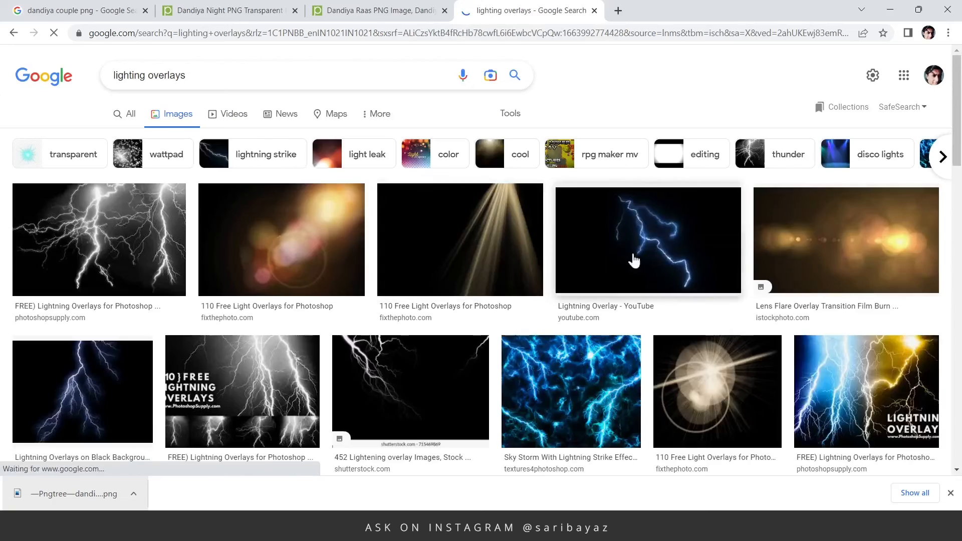
{"action": "scroll", "coordinate": [506, 300], "scroll_direction": "down", "scroll_amount": 9}
{"action": "left_click", "coordinate": [511, 280]}
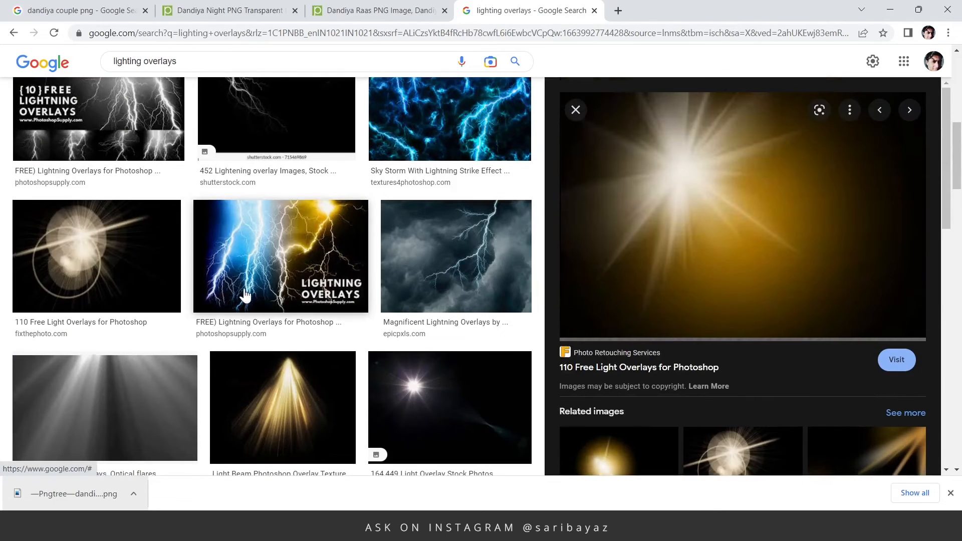
{"action": "scroll", "coordinate": [718, 294], "scroll_direction": "down", "scroll_amount": 5}
{"action": "scroll", "coordinate": [722, 247], "scroll_direction": "up", "scroll_amount": 5}
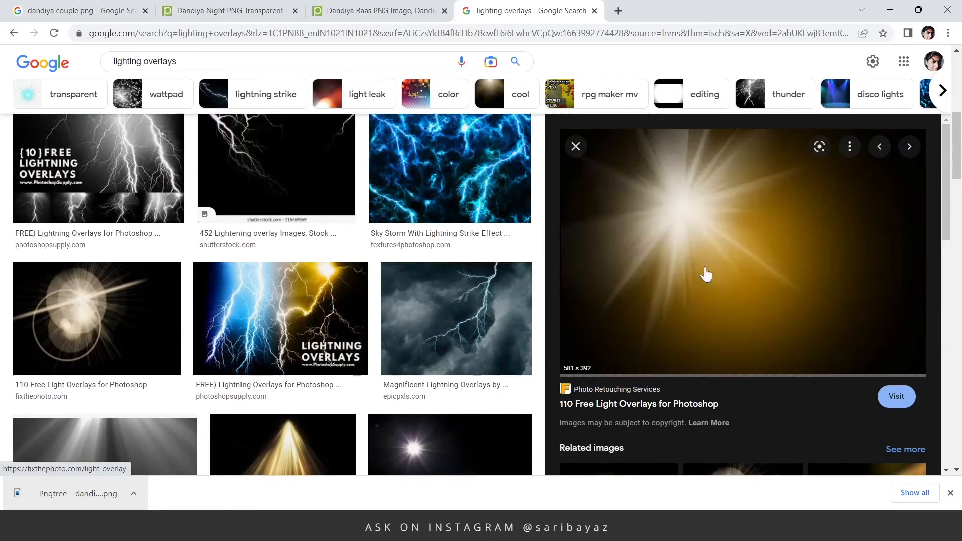
{"action": "right_click", "coordinate": [704, 197]}
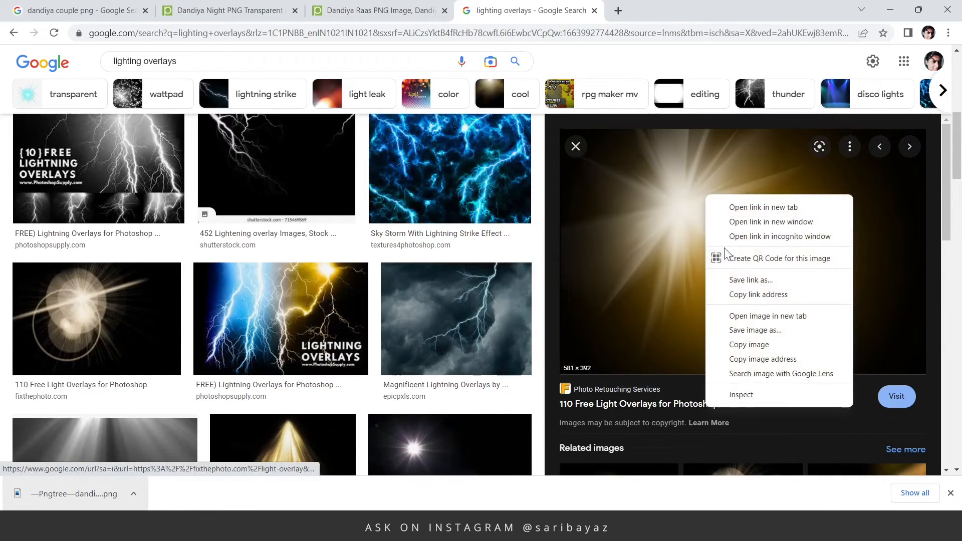
{"action": "left_click", "coordinate": [749, 344]}
Step: Switch to Photoshop, paste the flare above the "Dandiya night invitation" layer, scale it to about 559%, and place it over the poster's upper part
{"action": "key", "text": "alt+Tab"}
{"action": "scroll", "coordinate": [861, 199], "scroll_direction": "up", "scroll_amount": 5}
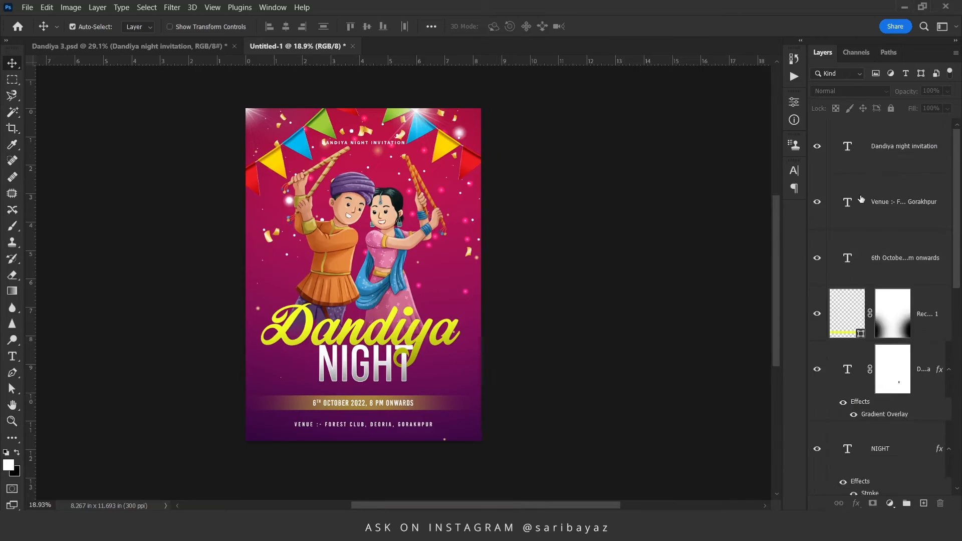
{"action": "left_click", "coordinate": [904, 151]}
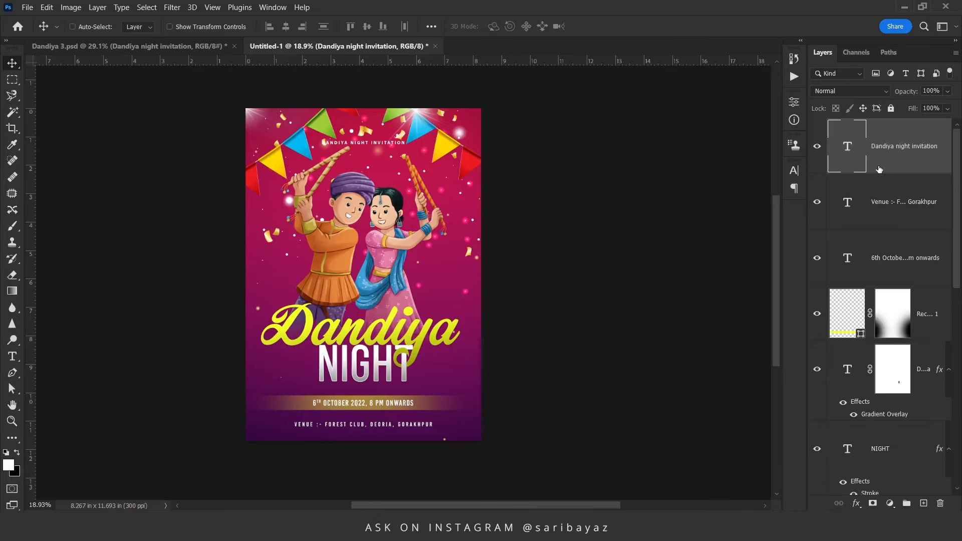
{"action": "key", "text": "ctrl+v"}
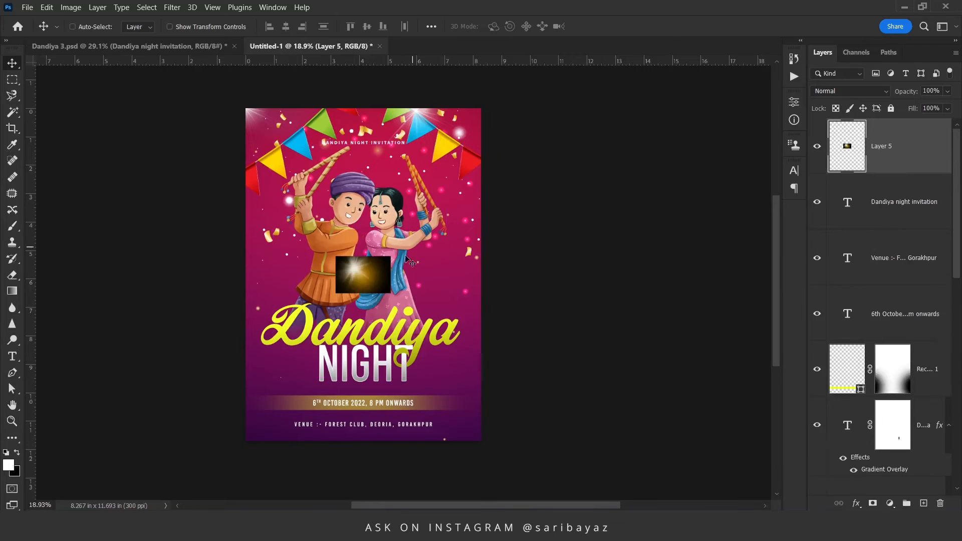
{"action": "key", "text": "ctrl+t"}
{"action": "left_click_drag", "start_coordinate": [390, 292], "coordinate": [437, 342]}
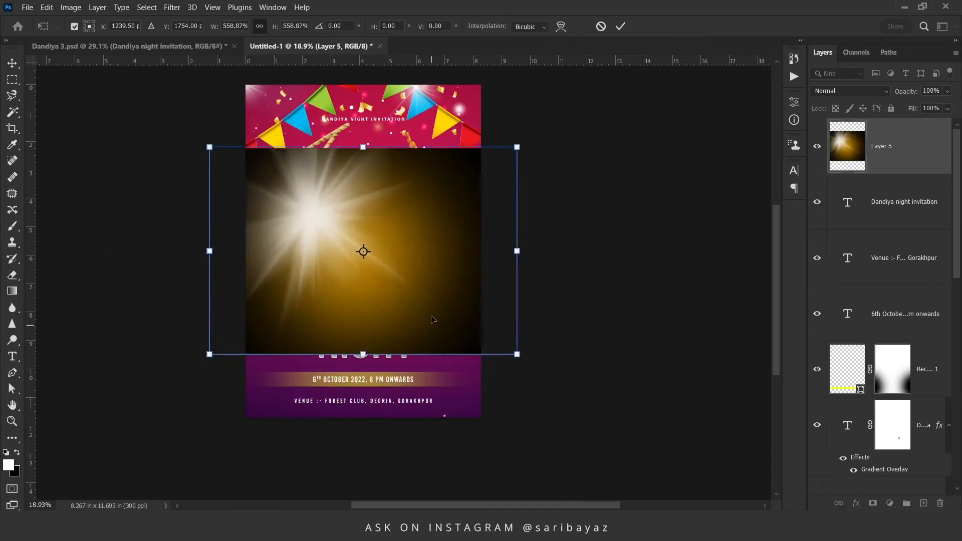
{"action": "left_click_drag", "start_coordinate": [365, 253], "coordinate": [326, 185]}
{"action": "key", "text": "Return"}
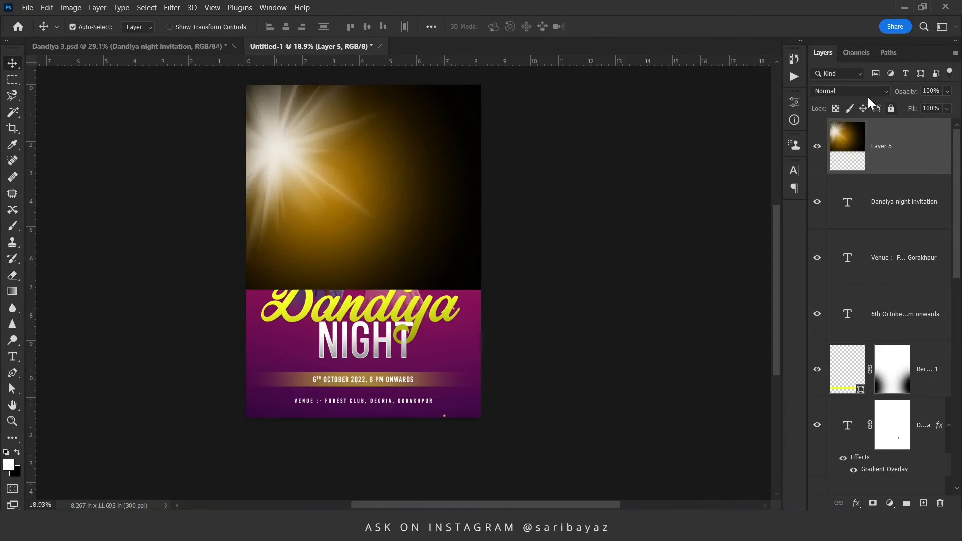
Step: Set the golden flare layer's blend mode to Screen and move its bright centre into the poster's top-left corner
{"action": "left_click", "coordinate": [837, 92]}
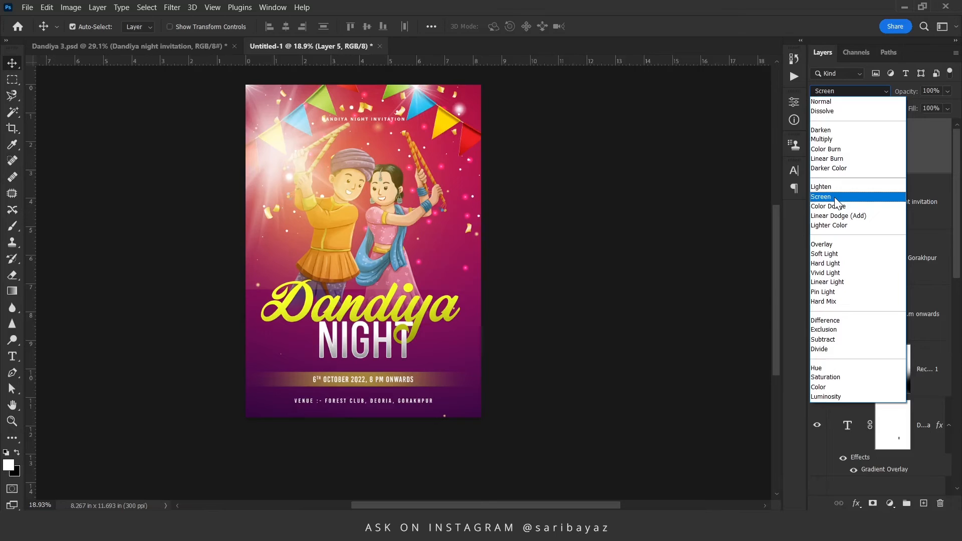
{"action": "left_click", "coordinate": [836, 200]}
{"action": "left_click_drag", "start_coordinate": [513, 235], "coordinate": [396, 269]}
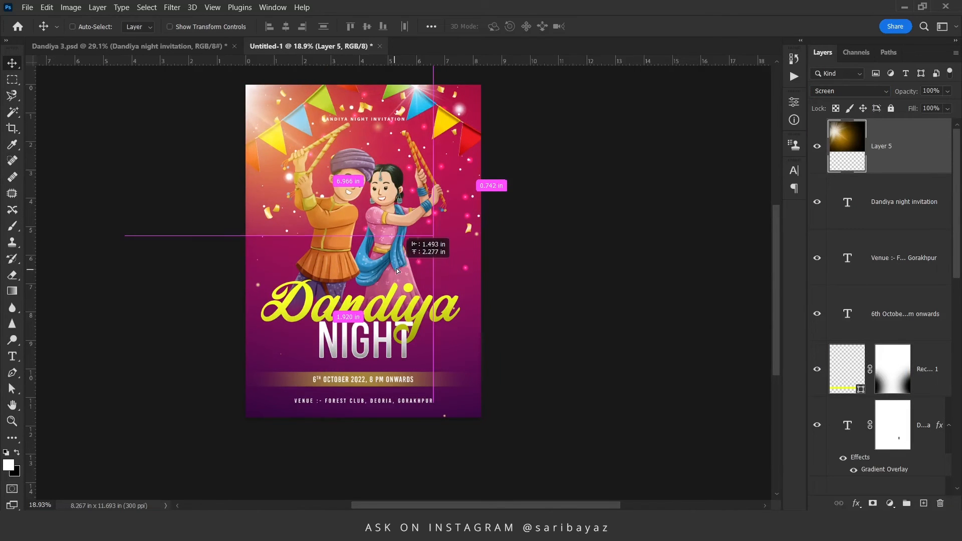
{"action": "scroll", "coordinate": [265, 234], "scroll_direction": "up", "scroll_amount": 5}
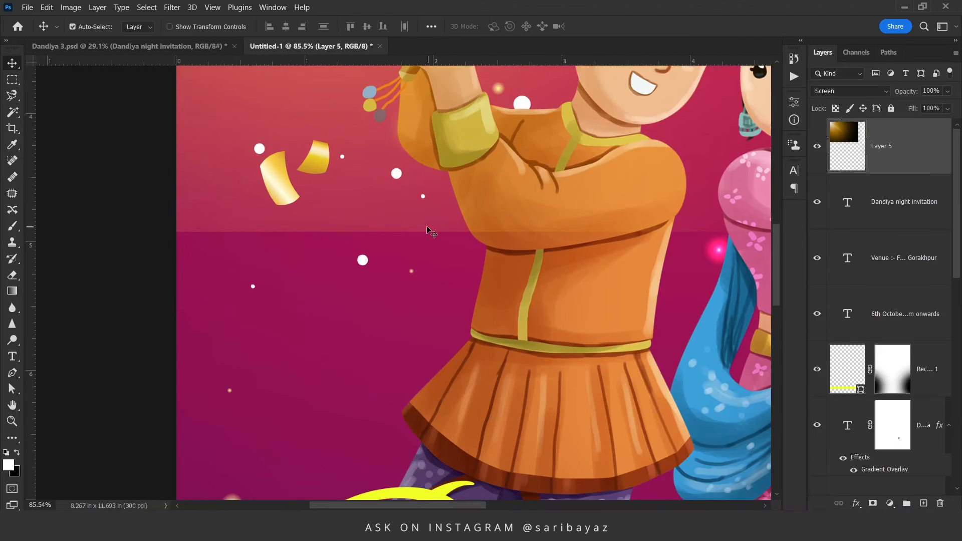
{"action": "scroll", "coordinate": [428, 229], "scroll_direction": "down", "scroll_amount": 5}
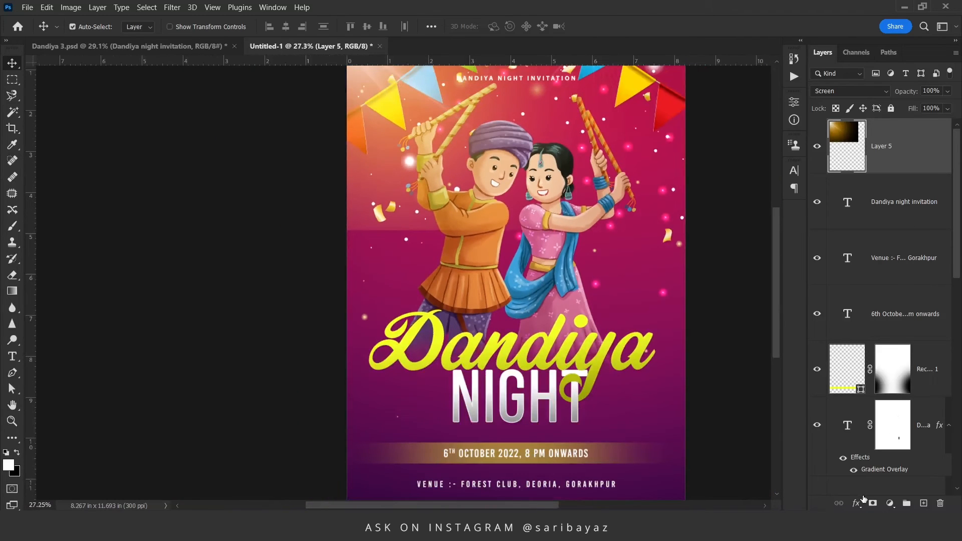
Step: Add a layer mask to the flare layer and brush black along the flare's hard lower edge to blend it away
{"action": "left_click", "coordinate": [872, 503]}
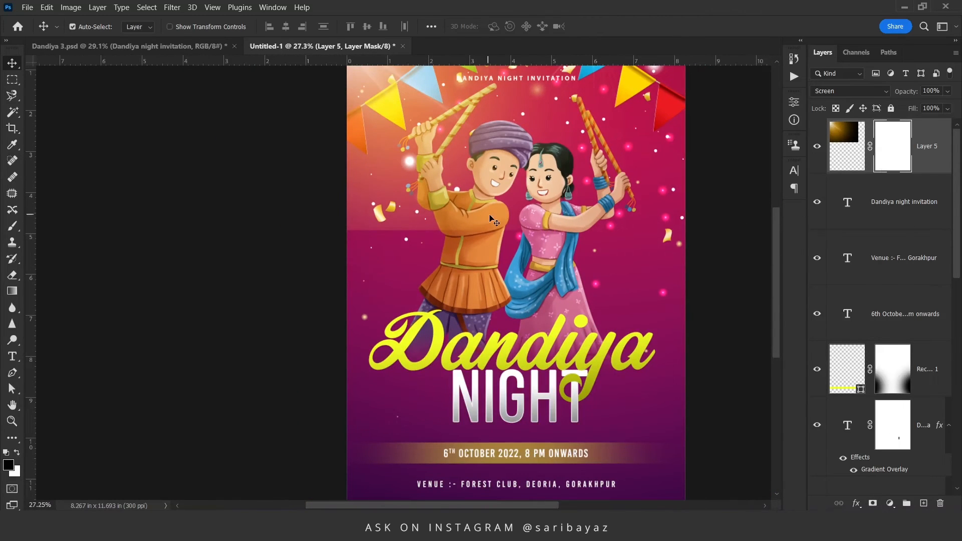
{"action": "key", "text": "b"}
{"action": "right_click", "coordinate": [402, 240]}
{"action": "left_click", "coordinate": [467, 296]}
{"action": "left_click_drag", "start_coordinate": [335, 239], "coordinate": [684, 258]}
{"action": "left_click_drag", "start_coordinate": [442, 161], "coordinate": [400, 212]}
{"action": "key", "text": "v"}
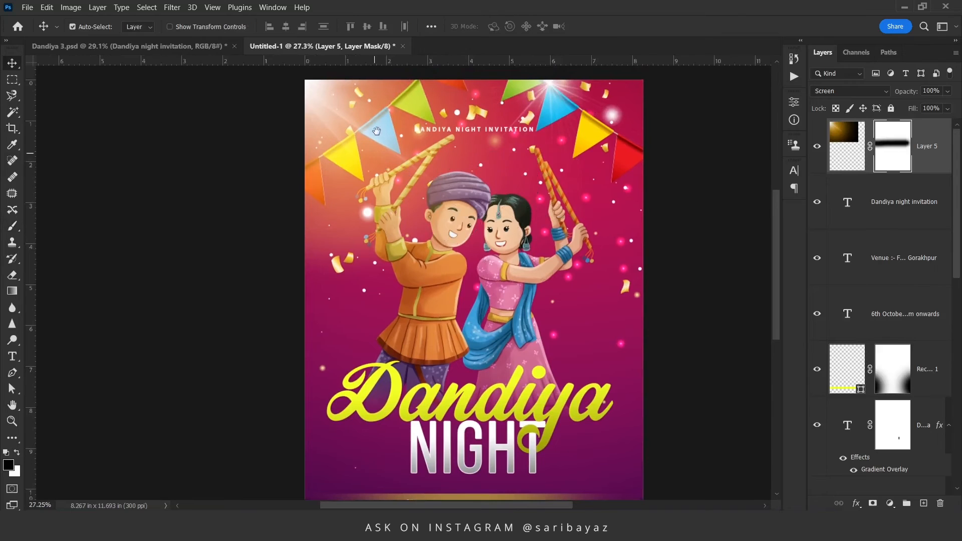
Step: Duplicate the masked flare layer, flip the copy horizontally, and position it in the poster's top-right corner
{"action": "left_click_drag", "start_coordinate": [378, 133], "coordinate": [335, 185]}
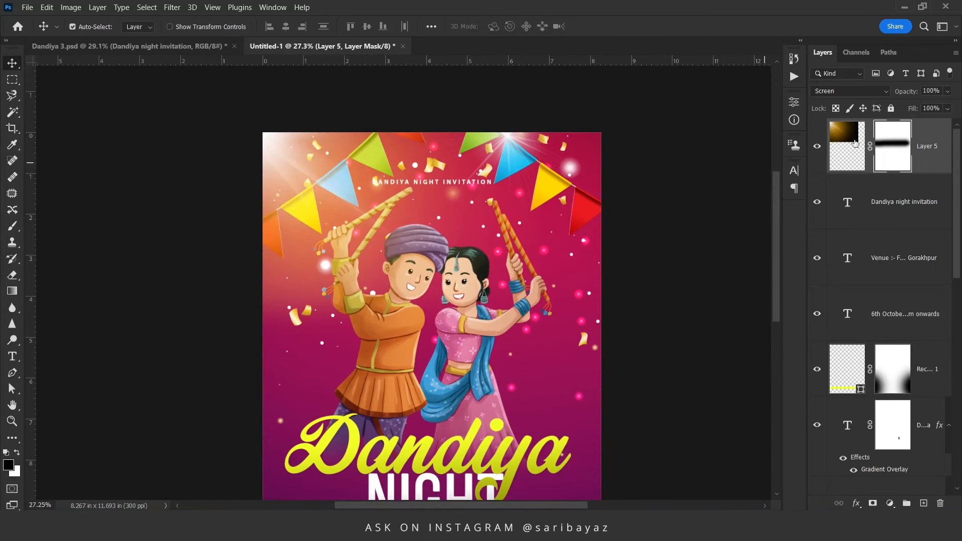
{"action": "left_click", "coordinate": [932, 158]}
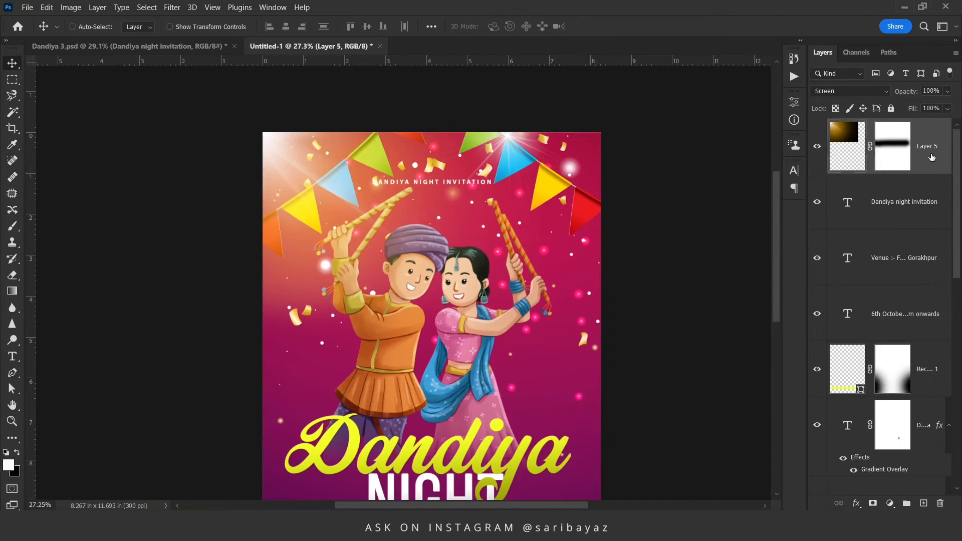
{"action": "key", "text": "ctrl+j"}
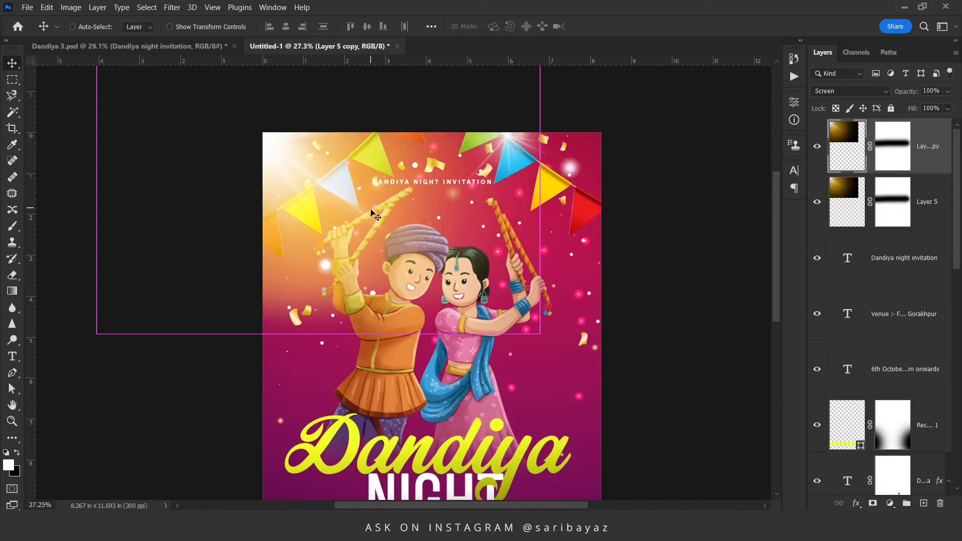
{"action": "key", "text": "ctrl+t"}
{"action": "right_click", "coordinate": [371, 192]}
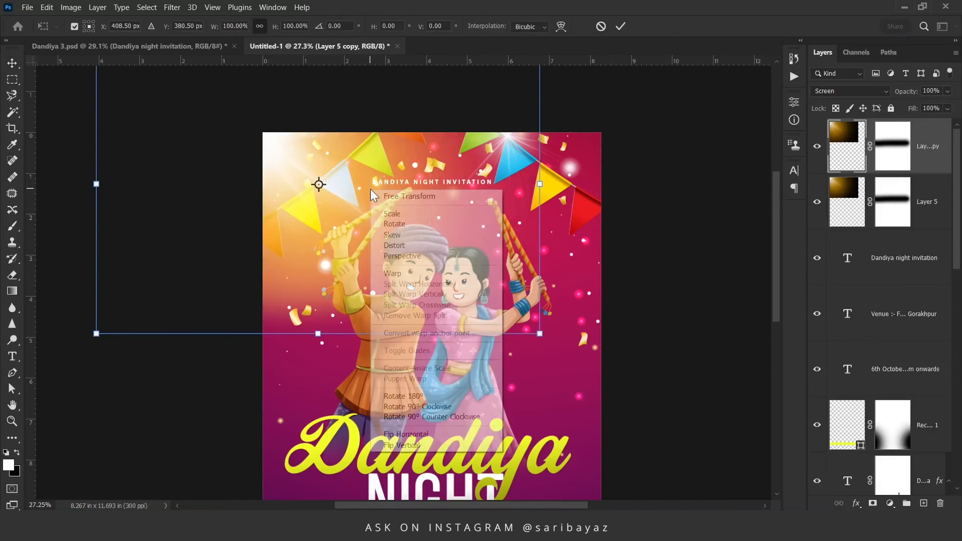
{"action": "left_click", "coordinate": [401, 434]}
{"action": "left_click_drag", "start_coordinate": [335, 284], "coordinate": [617, 312]}
{"action": "key", "text": "Return"}
Step: Place two more flare copies at the poster's lower-right and lower-left edges and adjust the placement with Free Transform
{"action": "scroll", "coordinate": [416, 216], "scroll_direction": "down", "scroll_amount": 7}
{"action": "scroll", "coordinate": [426, 226], "scroll_direction": "up", "scroll_amount": 1}
{"action": "left_click_drag", "start_coordinate": [593, 182], "coordinate": [675, 322]}
{"action": "left_click_drag", "start_coordinate": [651, 330], "coordinate": [103, 362]}
{"action": "scroll", "coordinate": [450, 190], "scroll_direction": "up", "scroll_amount": 2}
{"action": "key", "text": "ctrl+t"}
{"action": "left_click_drag", "start_coordinate": [508, 324], "coordinate": [512, 261]}
{"action": "key", "text": "Return"}
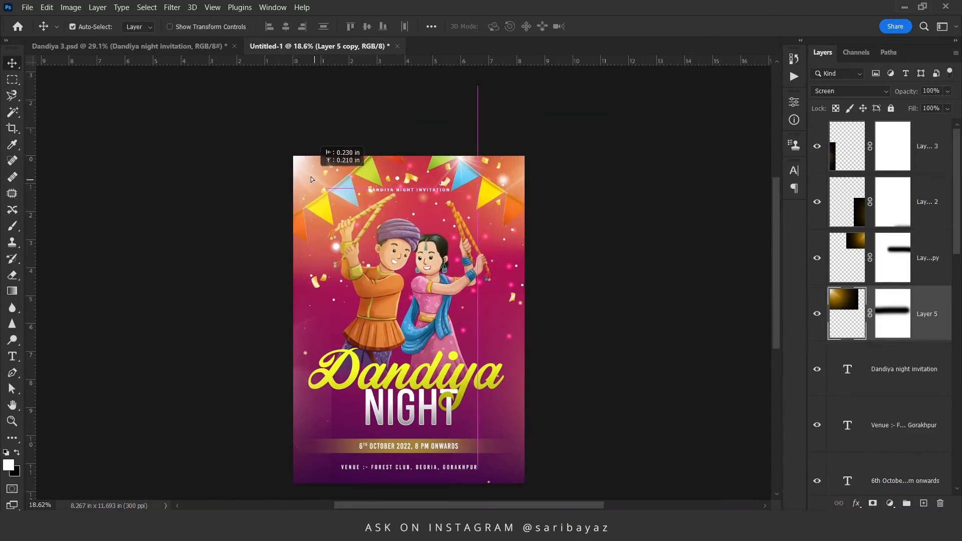
Step: Adjust the top-left flare's position and brush black on the lower-left flare copy's mask to soften its edge
{"action": "left_click", "coordinate": [322, 184], "text": "ctrl"}
{"action": "left_click", "coordinate": [892, 146]}
{"action": "key", "text": "b"}
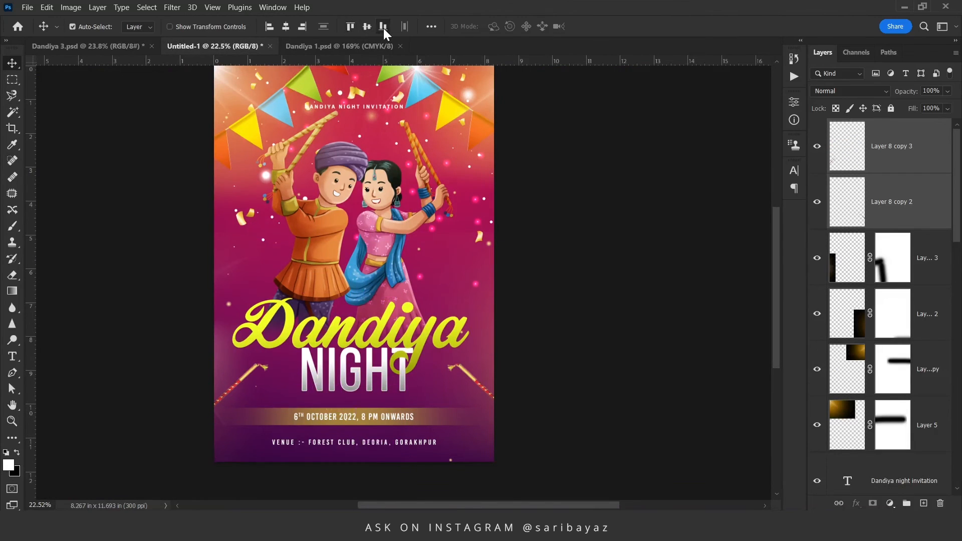
{"action": "key", "text": "ctrl+g"}
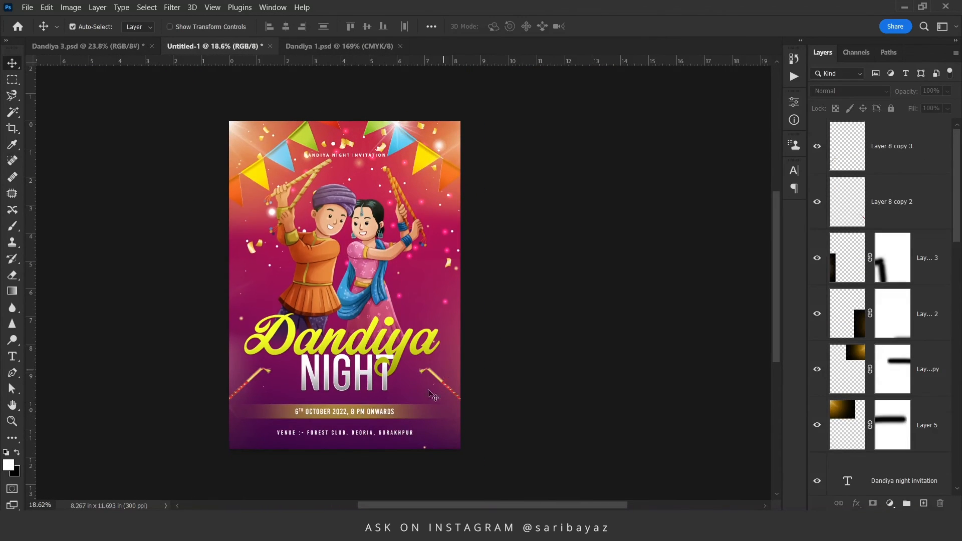
{"action": "scroll", "coordinate": [338, 386], "scroll_direction": "up", "scroll_amount": 2}
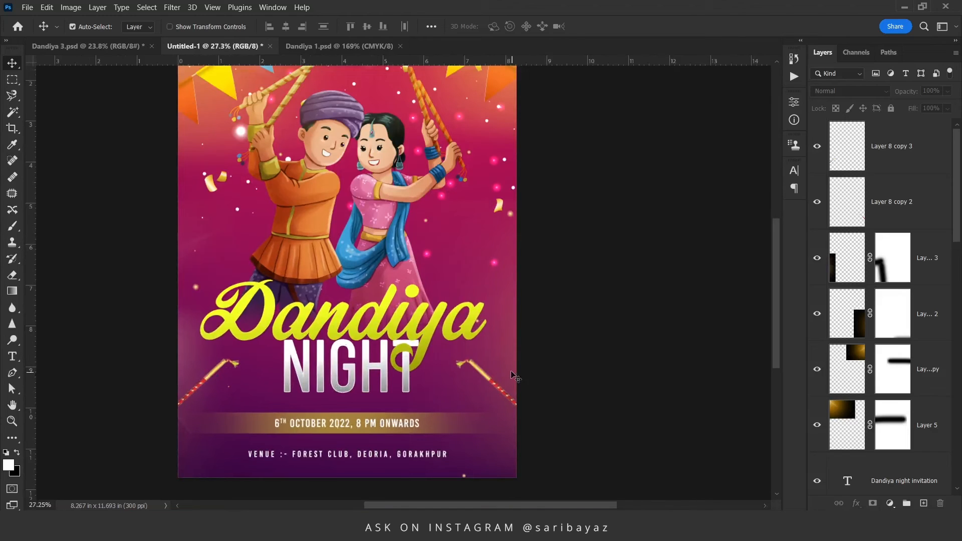
{"action": "scroll", "coordinate": [391, 335], "scroll_direction": "down", "scroll_amount": 1}
{"action": "left_click_drag", "start_coordinate": [388, 255], "coordinate": [376, 278]}
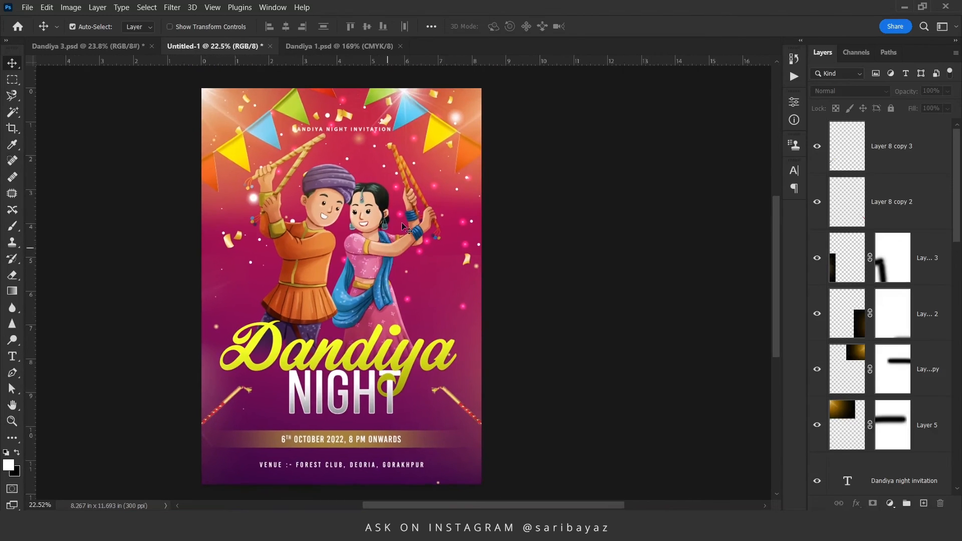
{"action": "scroll", "coordinate": [350, 205], "scroll_direction": "down", "scroll_amount": 2}
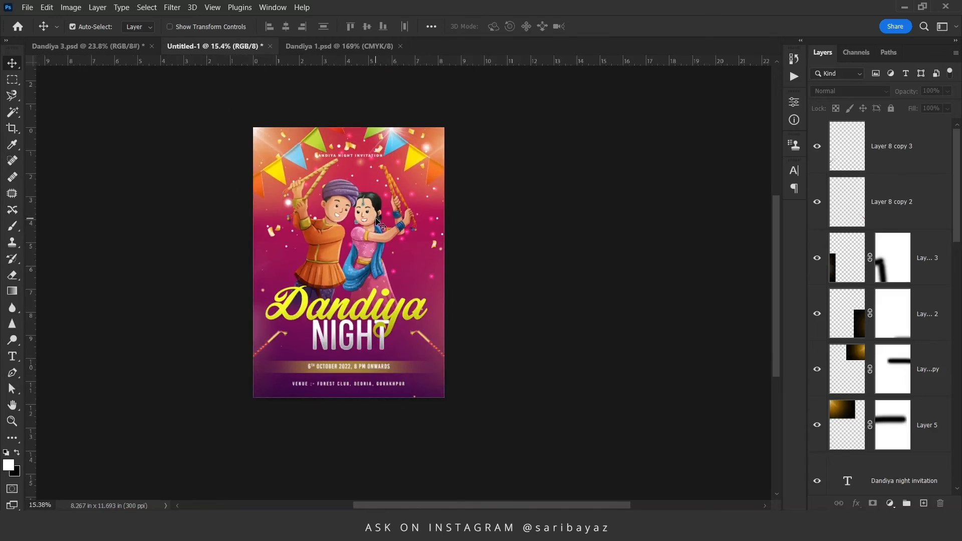
{"action": "scroll", "coordinate": [359, 332], "scroll_direction": "up", "scroll_amount": 1}
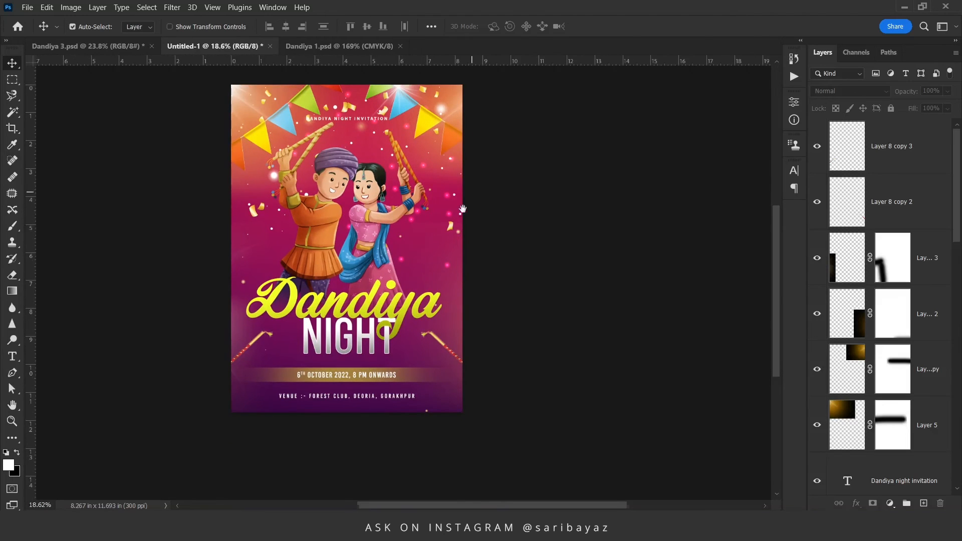
{"action": "left_click_drag", "start_coordinate": [463, 209], "coordinate": [450, 235]}
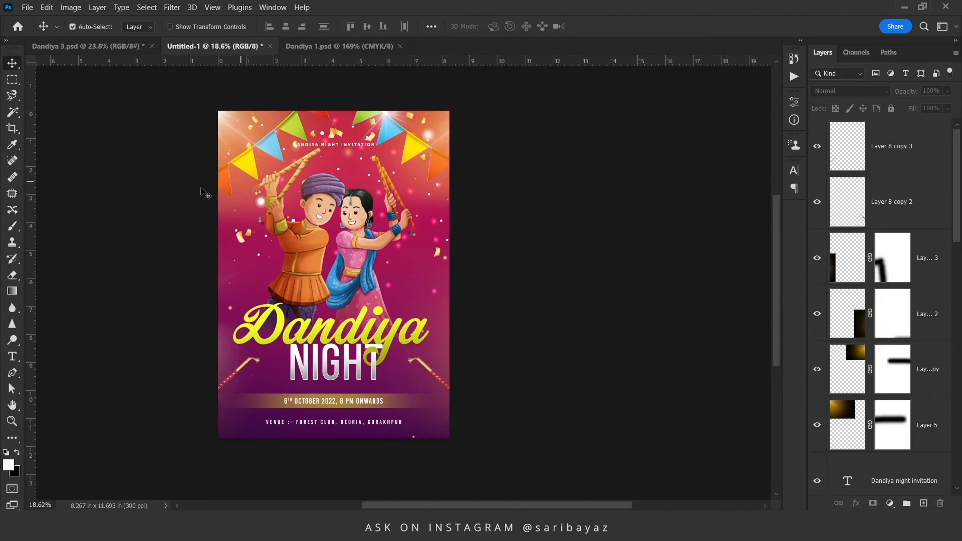
Step: Save a copy of the poster on the computer as a JPEG named "Dadiya design" with Maximum quality 12
{"action": "left_click", "coordinate": [28, 8]}
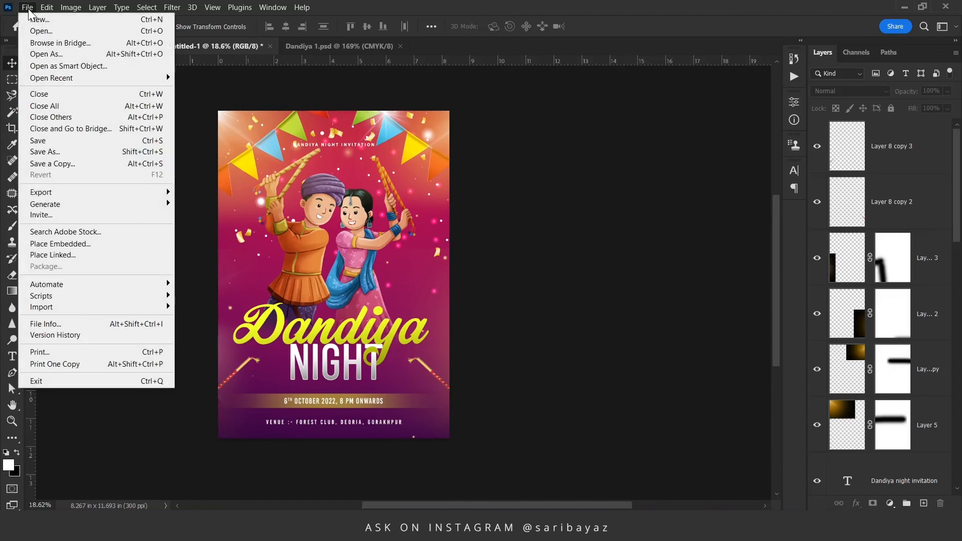
{"action": "left_click", "coordinate": [60, 163]}
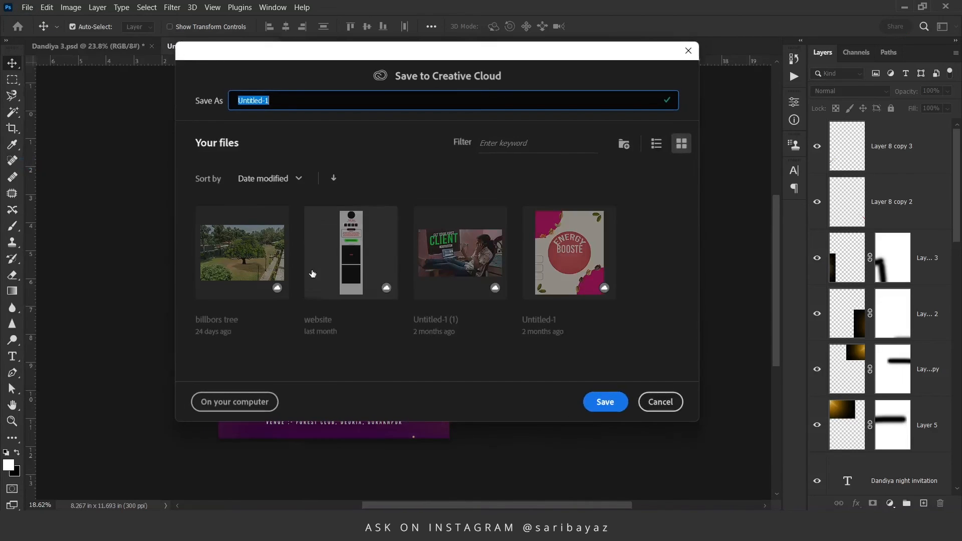
{"action": "left_click", "coordinate": [235, 401]}
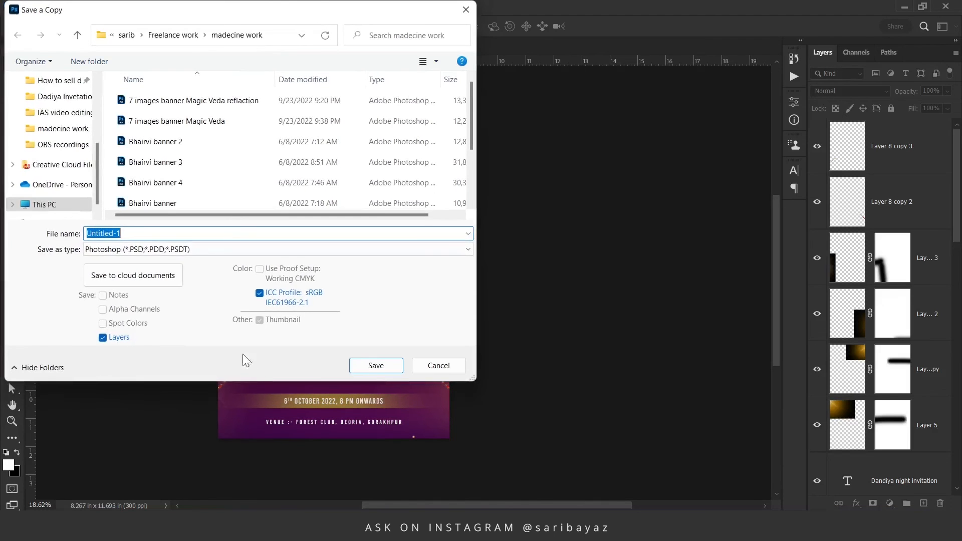
{"action": "left_click", "coordinate": [146, 249]}
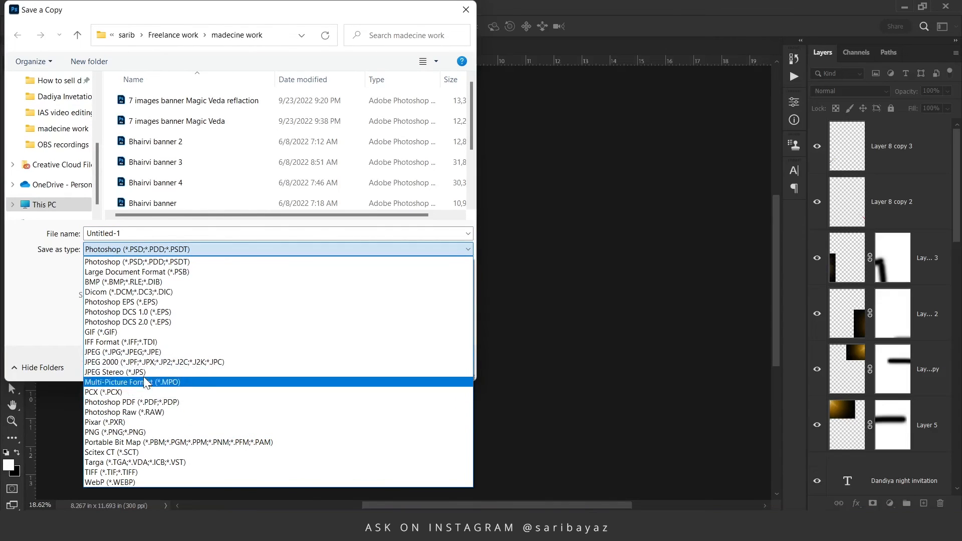
{"action": "left_click", "coordinate": [136, 352]}
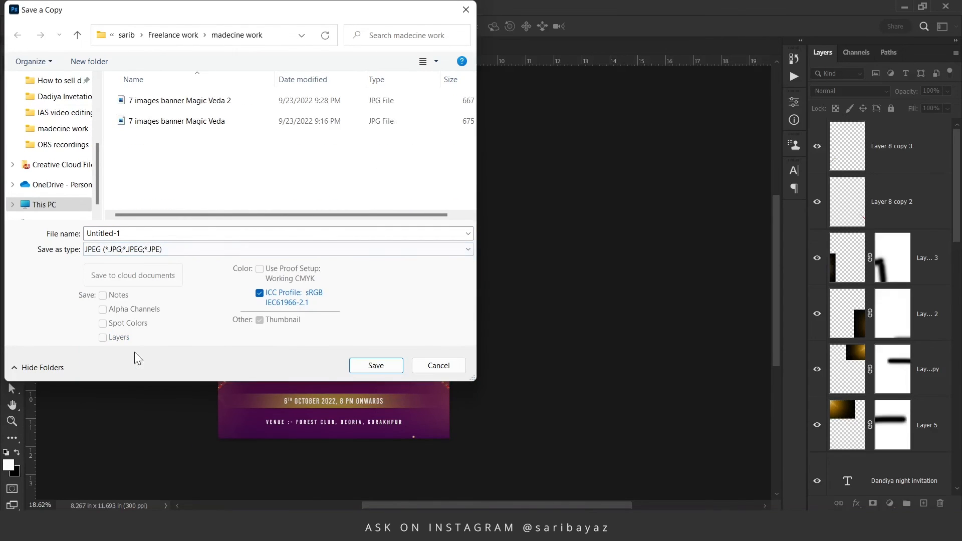
{"action": "left_click", "coordinate": [145, 237]}
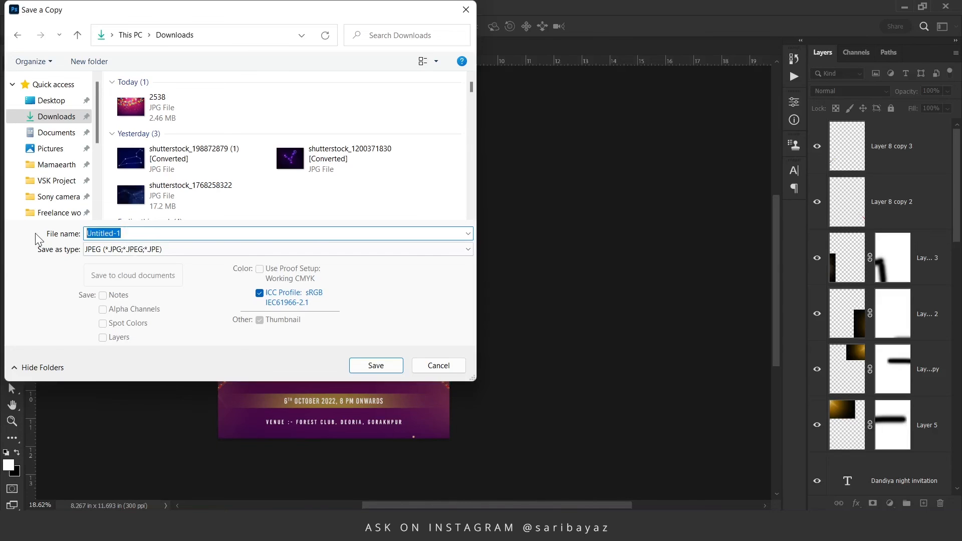
{"action": "type", "text": "Dadiya design"}
{"action": "left_click", "coordinate": [379, 366]}
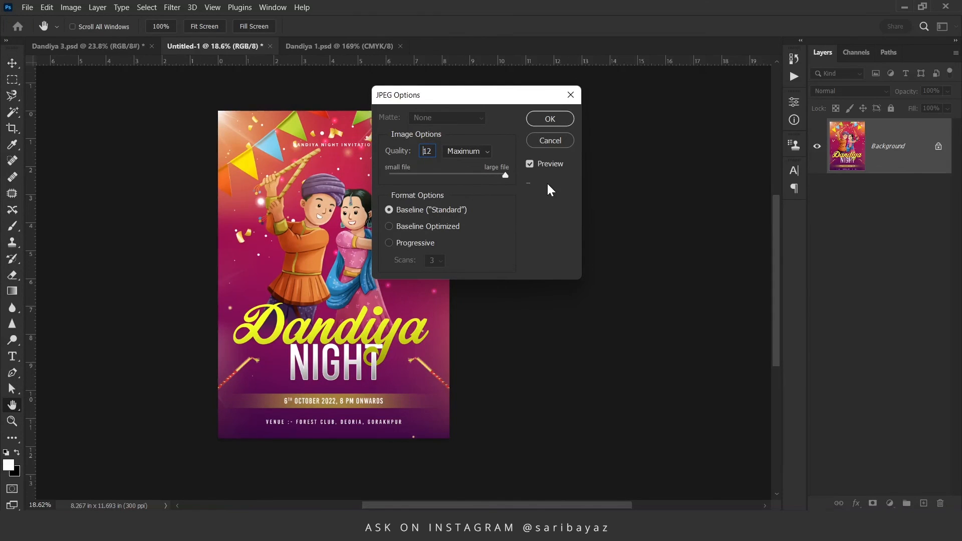
{"action": "left_click", "coordinate": [559, 124]}
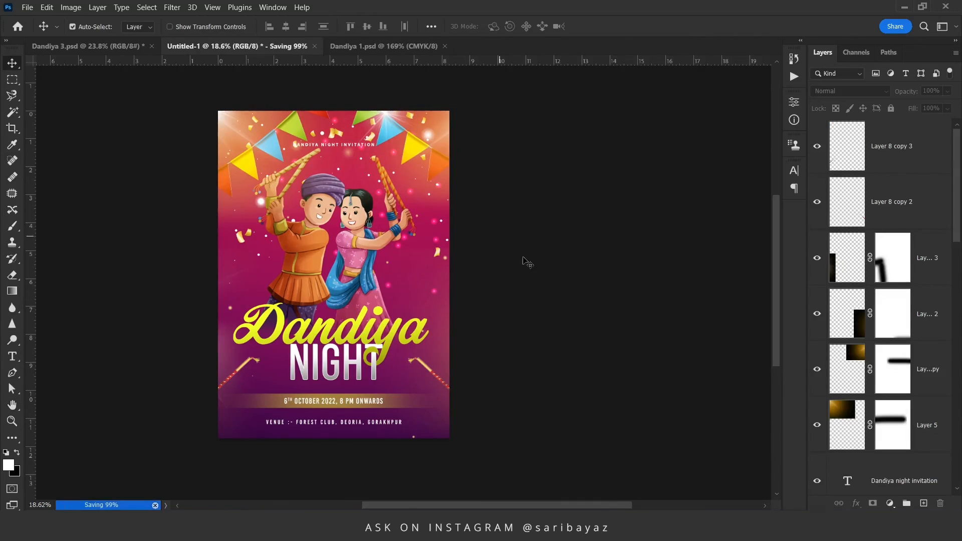
Step: Switch to the YouTube channel page in Chrome and open its playlists
{"action": "left_click", "coordinate": [396, 451]}
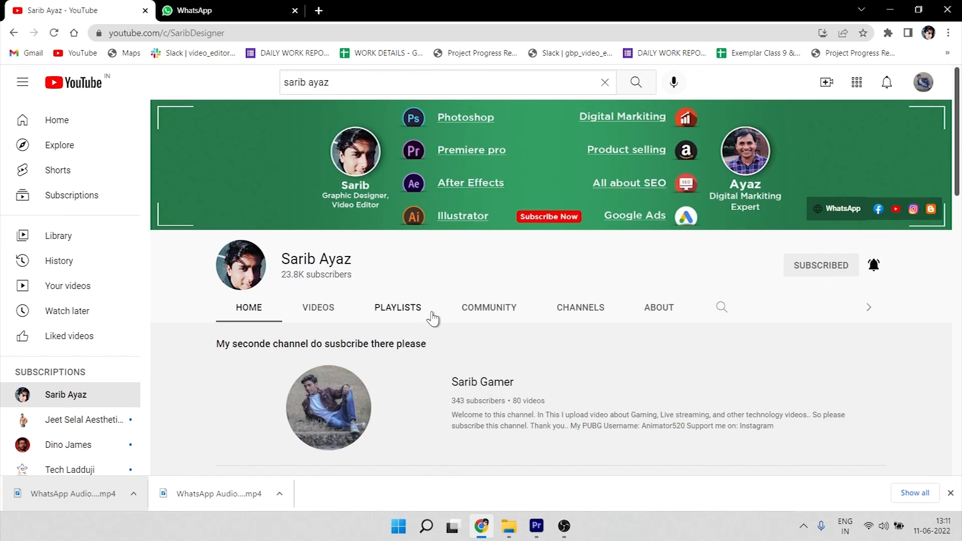
{"action": "left_click", "coordinate": [408, 311]}
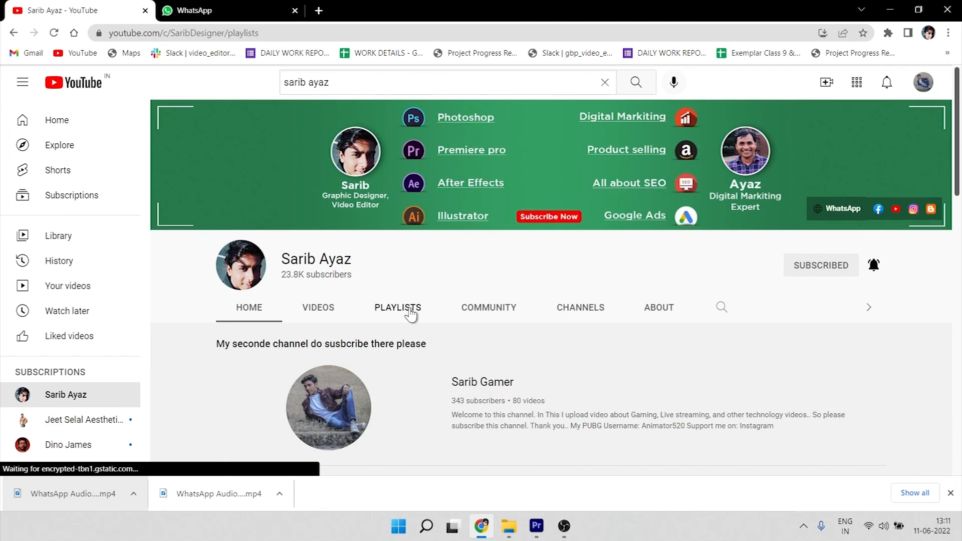